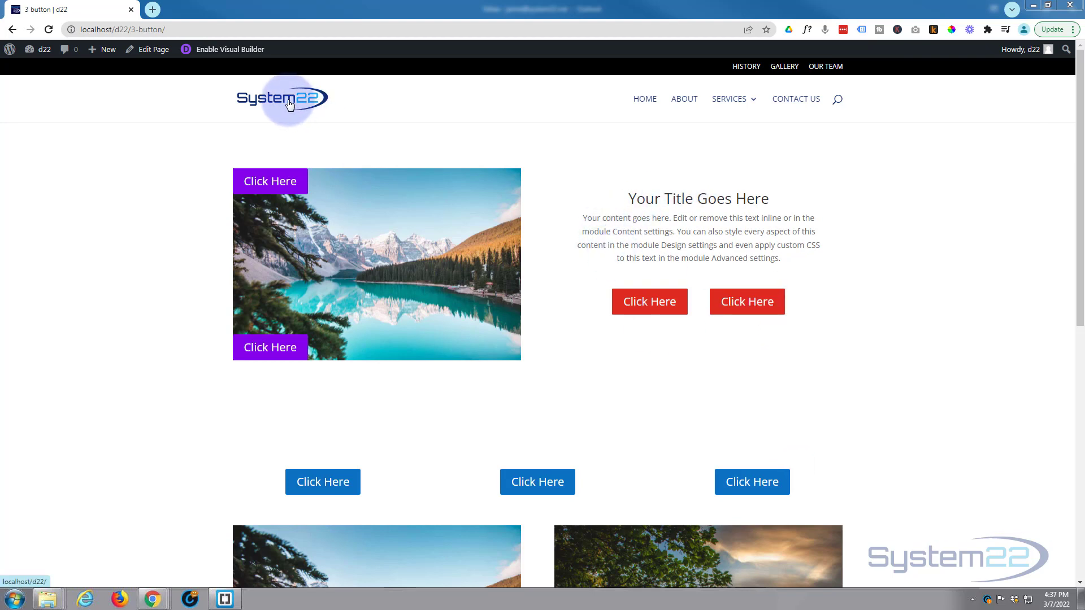
Step: Enable the Visual Builder and insert a row with two equal columns beneath the lake image row
{"action": "left_click", "coordinate": [222, 51]}
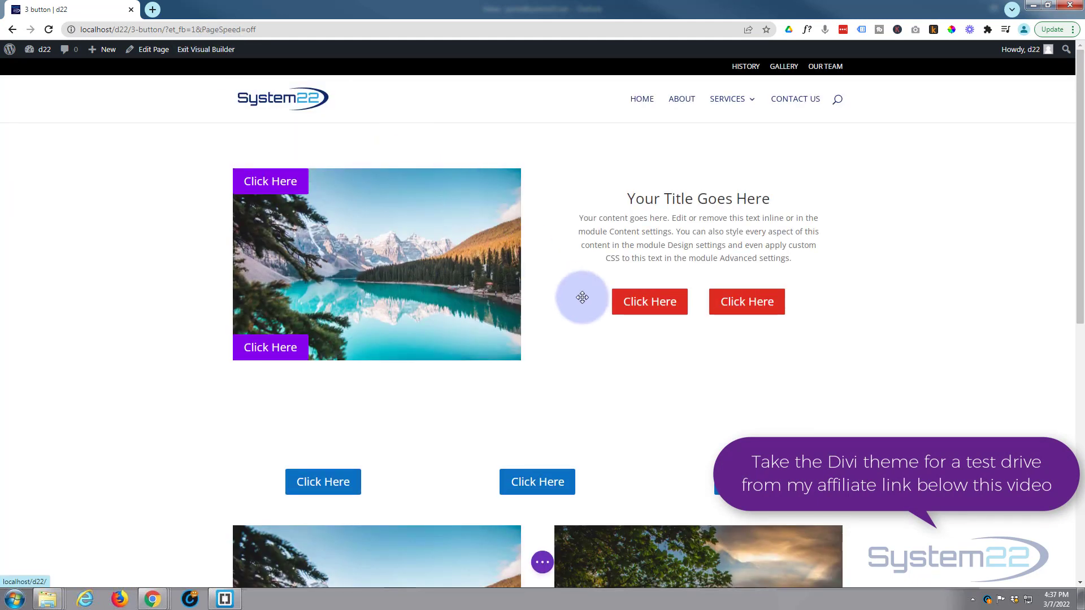
{"action": "left_click", "coordinate": [538, 394]}
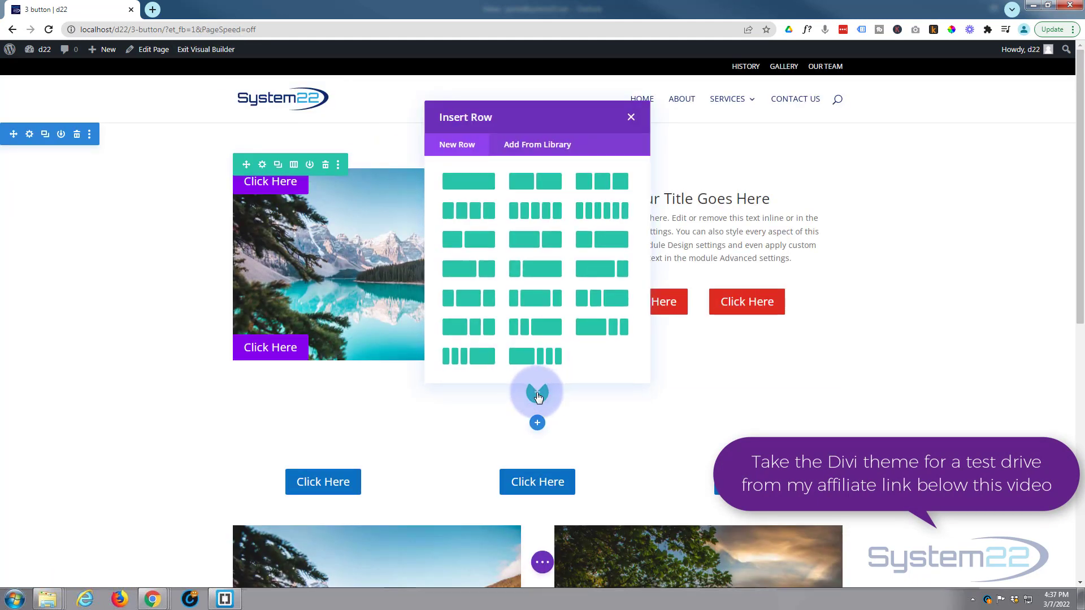
{"action": "left_click", "coordinate": [543, 182]}
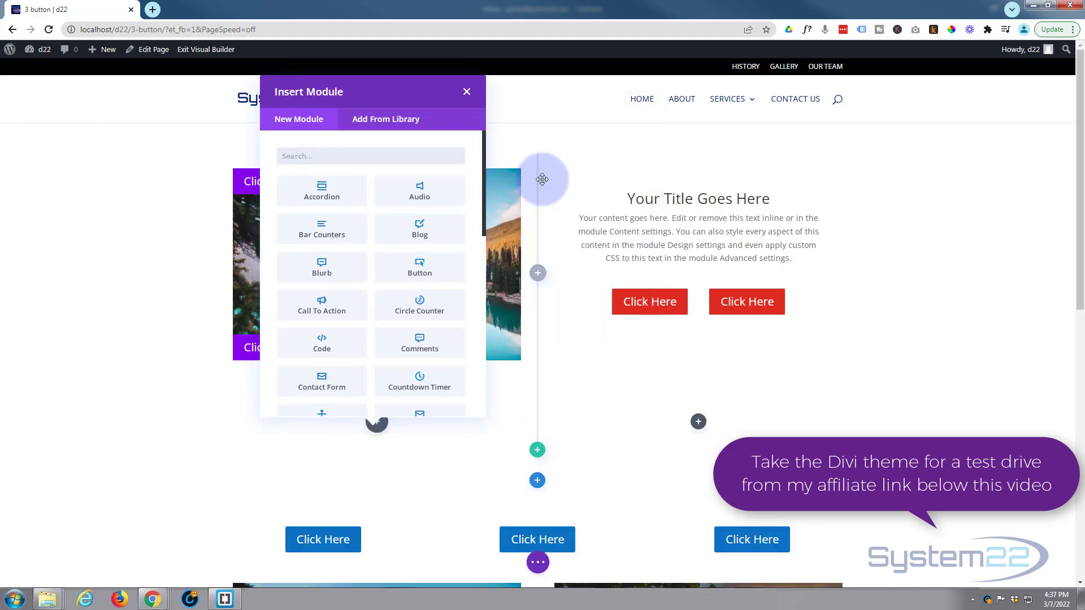
Step: Add an Image module to the new row's first column using n5.jpg from the media library, and save it
{"action": "scroll", "coordinate": [371, 238], "scroll_direction": "down", "scroll_amount": 4}
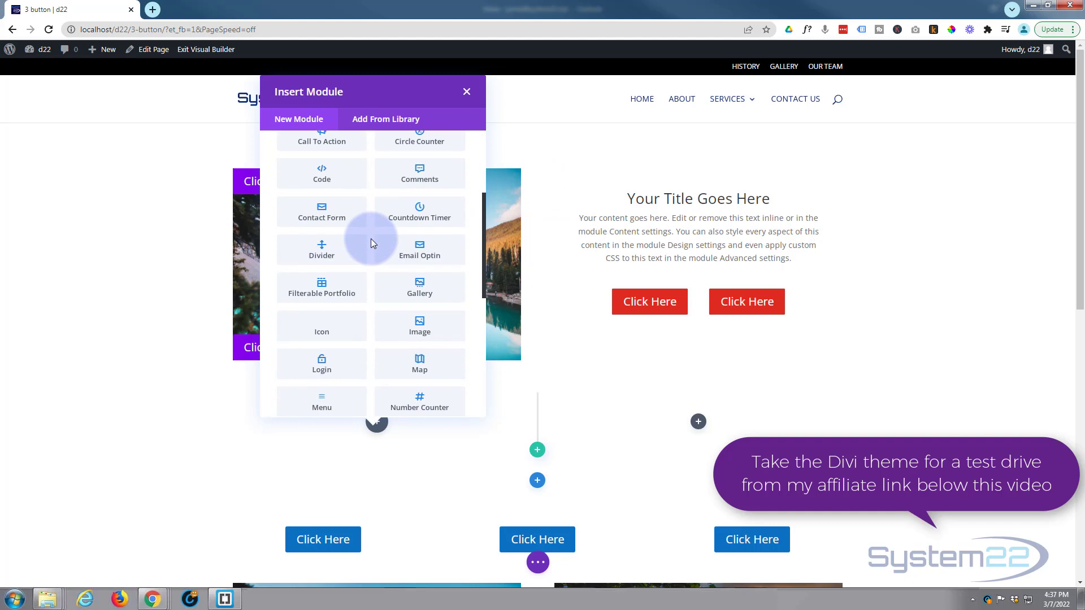
{"action": "left_click", "coordinate": [425, 273]}
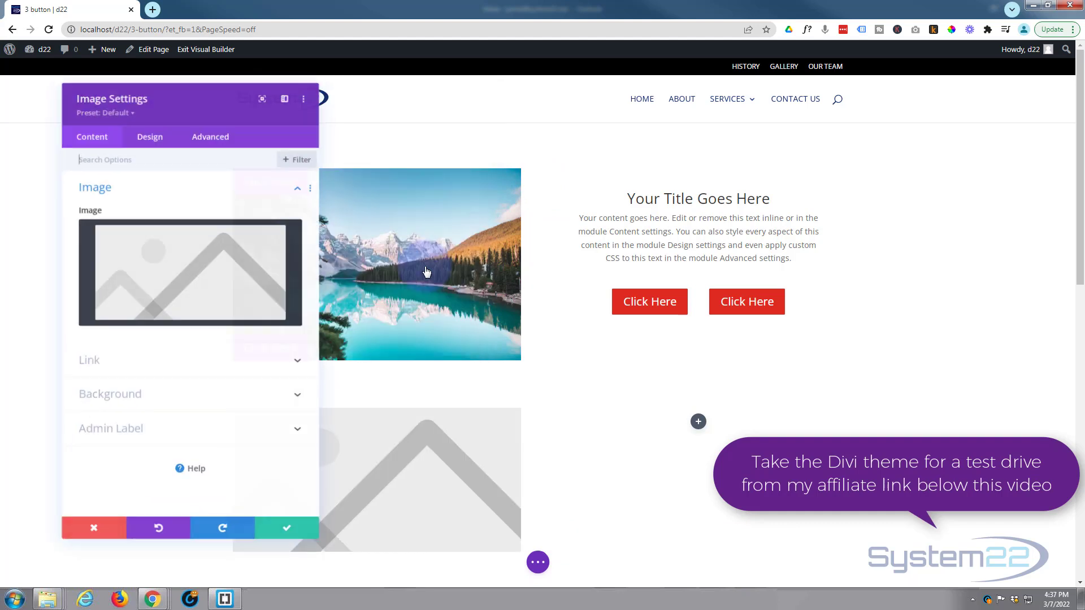
{"action": "left_click", "coordinate": [192, 285]}
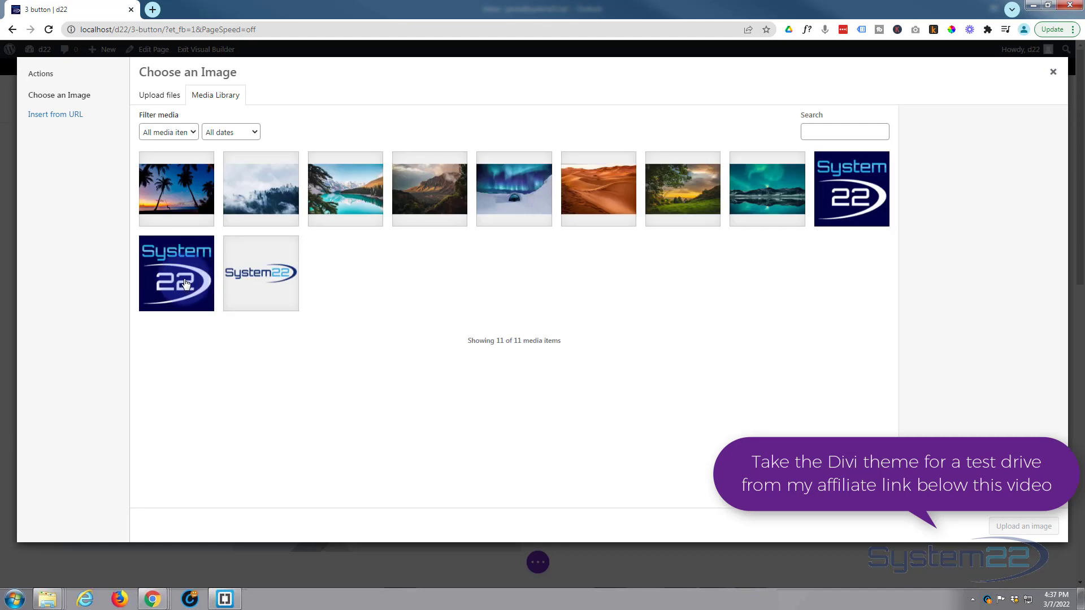
{"action": "left_click", "coordinate": [425, 199]}
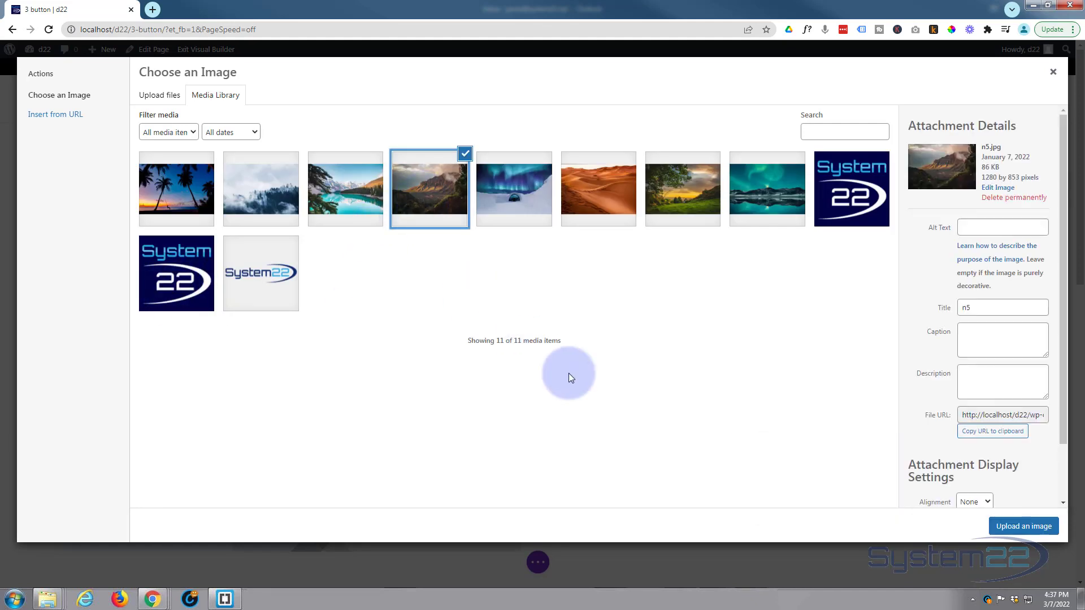
{"action": "left_click", "coordinate": [1024, 527]}
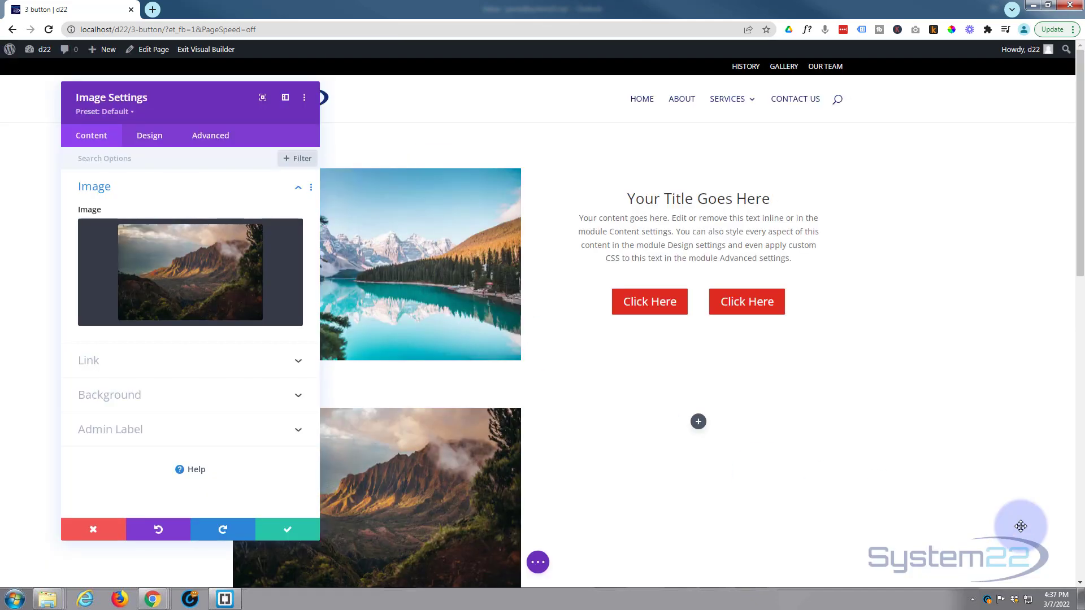
{"action": "scroll", "coordinate": [650, 427], "scroll_direction": "down", "scroll_amount": 2}
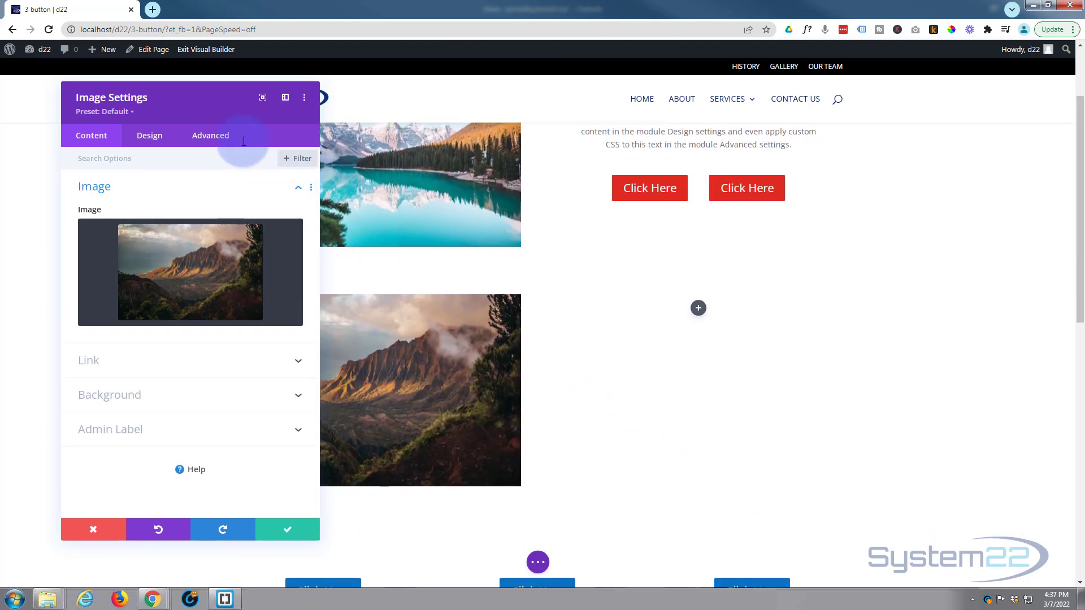
{"action": "left_click_drag", "start_coordinate": [221, 114], "coordinate": [845, 155]}
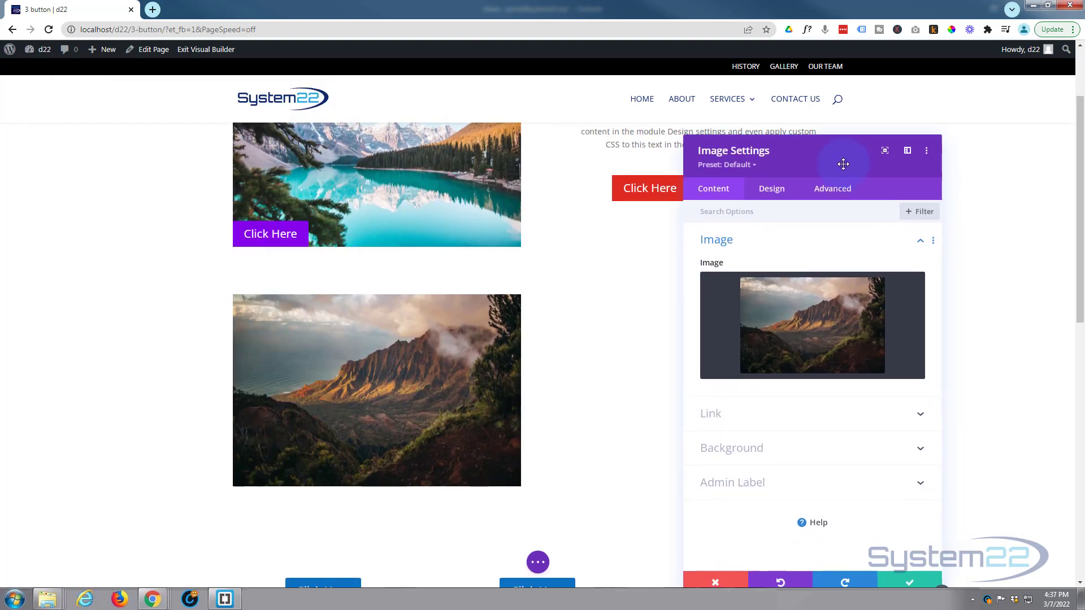
{"action": "left_click", "coordinate": [904, 580]}
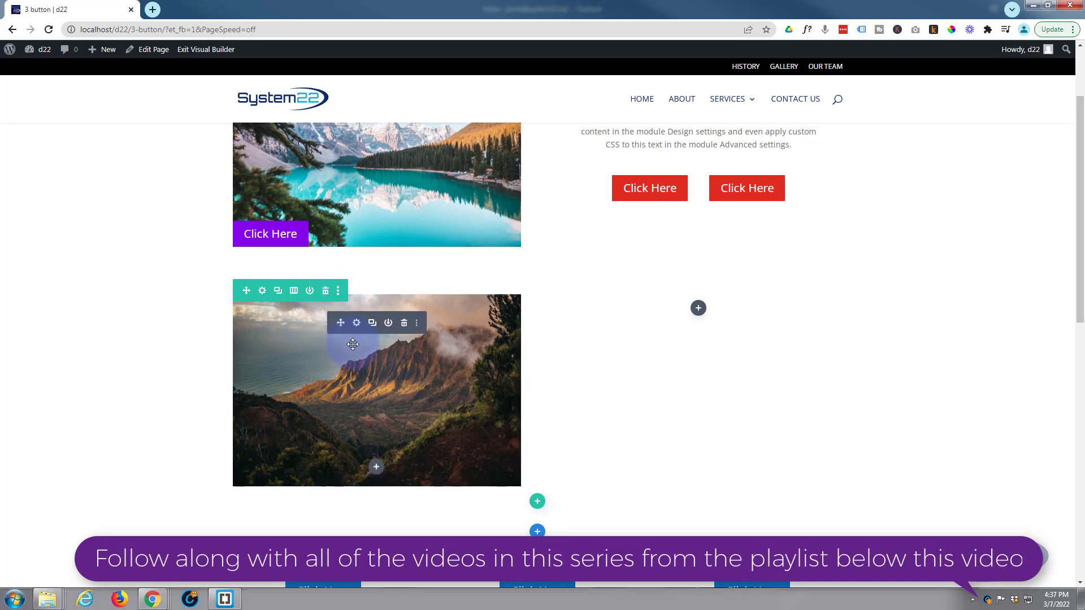
Step: Add a Button module beneath the mountain image in the same column
{"action": "left_click", "coordinate": [377, 468]}
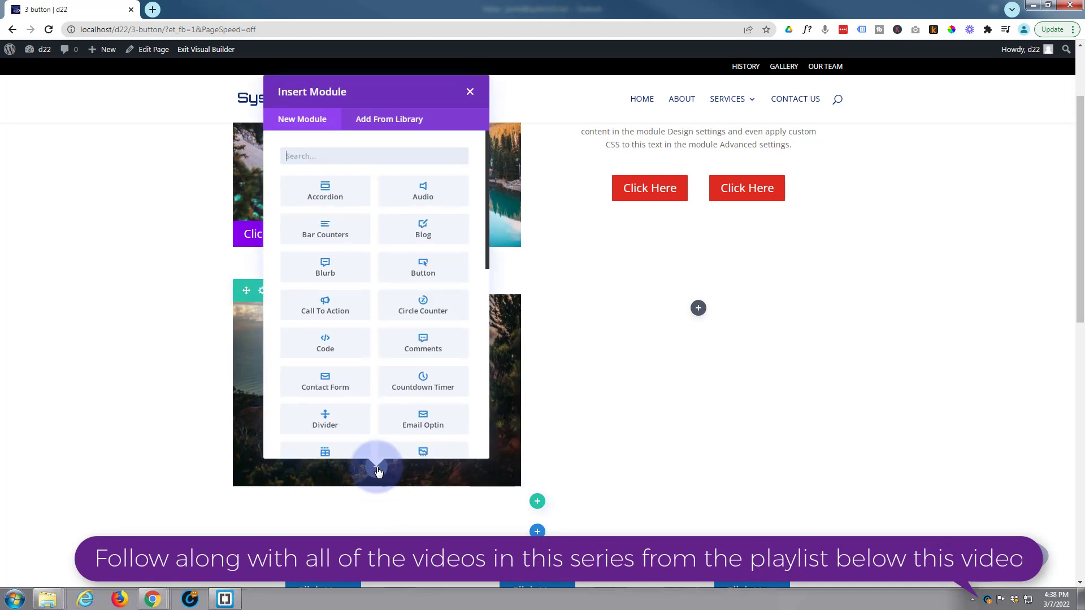
{"action": "left_click", "coordinate": [422, 277]}
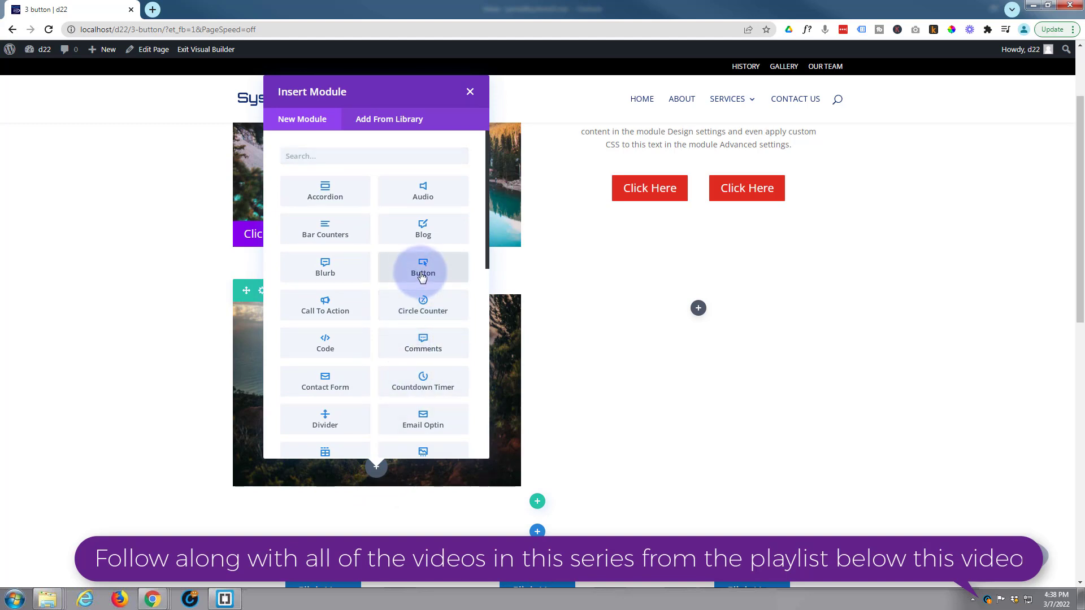
{"action": "left_click", "coordinate": [422, 276]}
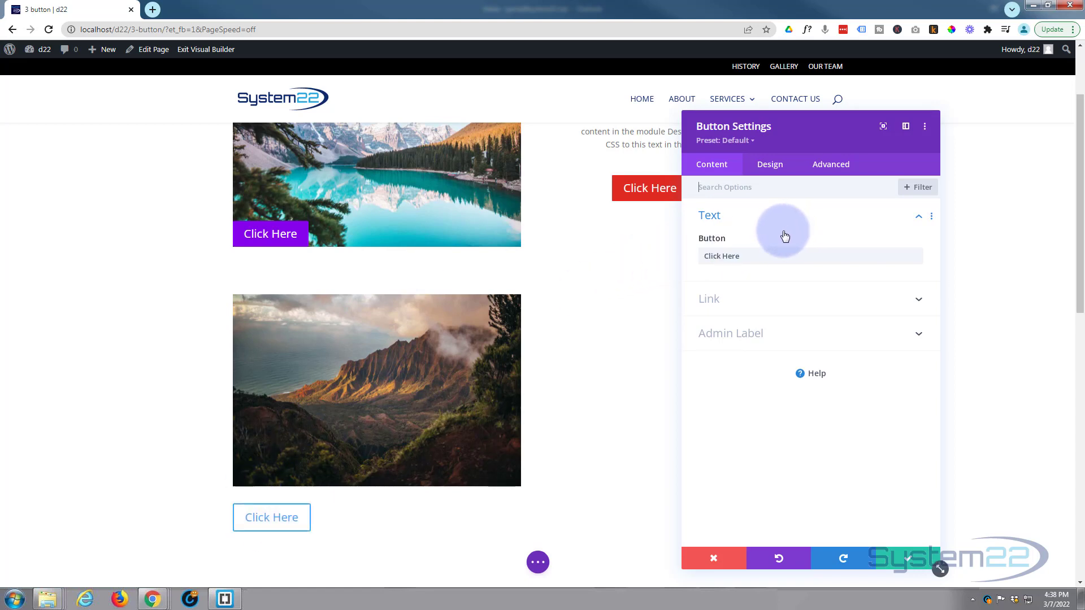
Step: Enable custom styles for the new button with white text and a red background
{"action": "left_click", "coordinate": [771, 166]}
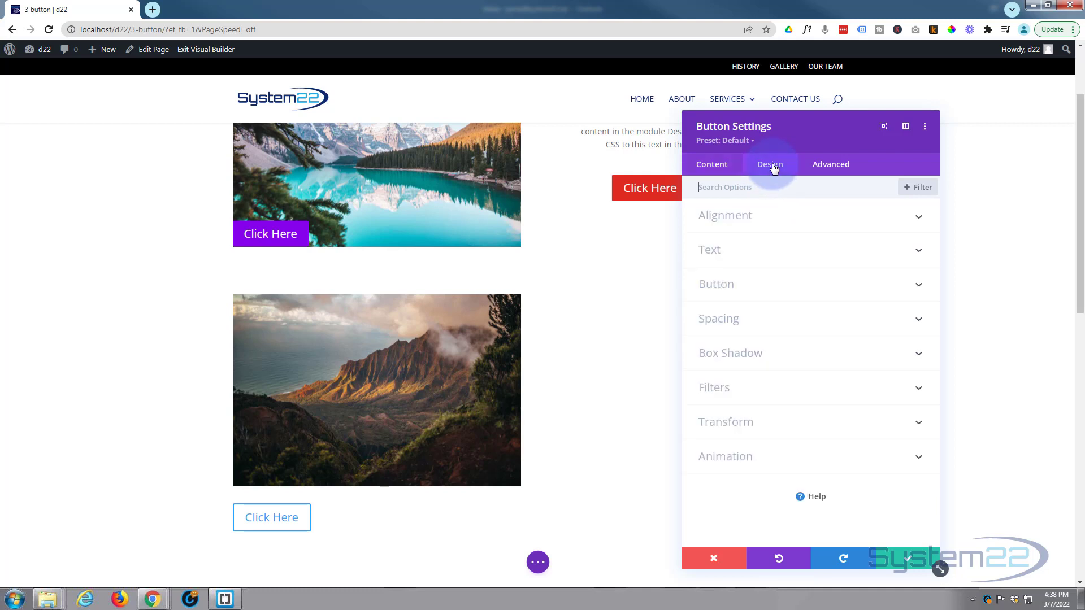
{"action": "left_click", "coordinate": [806, 287]}
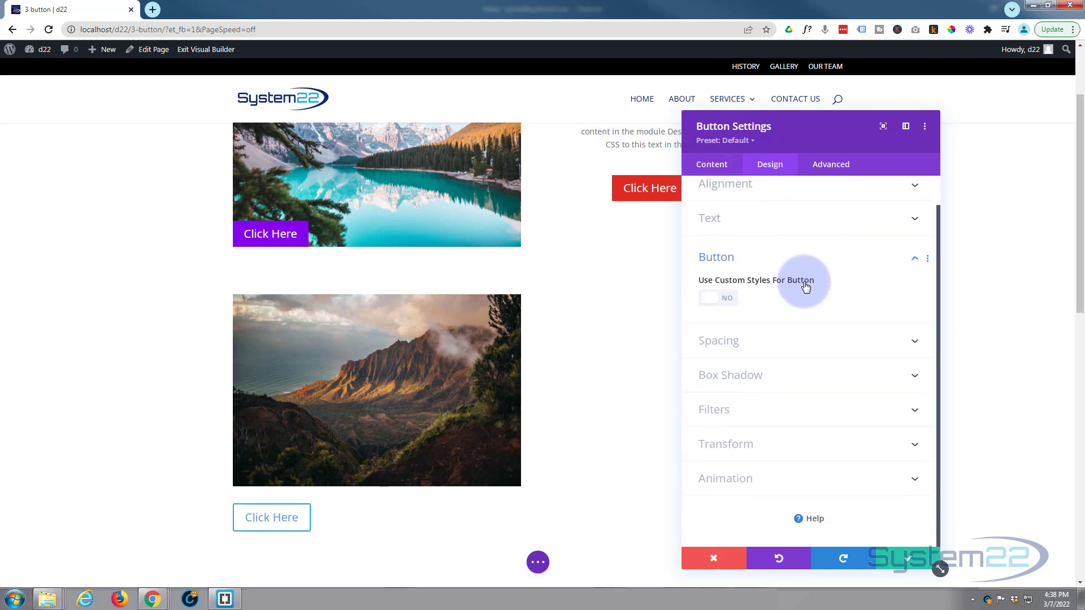
{"action": "left_click", "coordinate": [729, 301]}
{"action": "scroll", "coordinate": [786, 319], "scroll_direction": "down", "scroll_amount": 2}
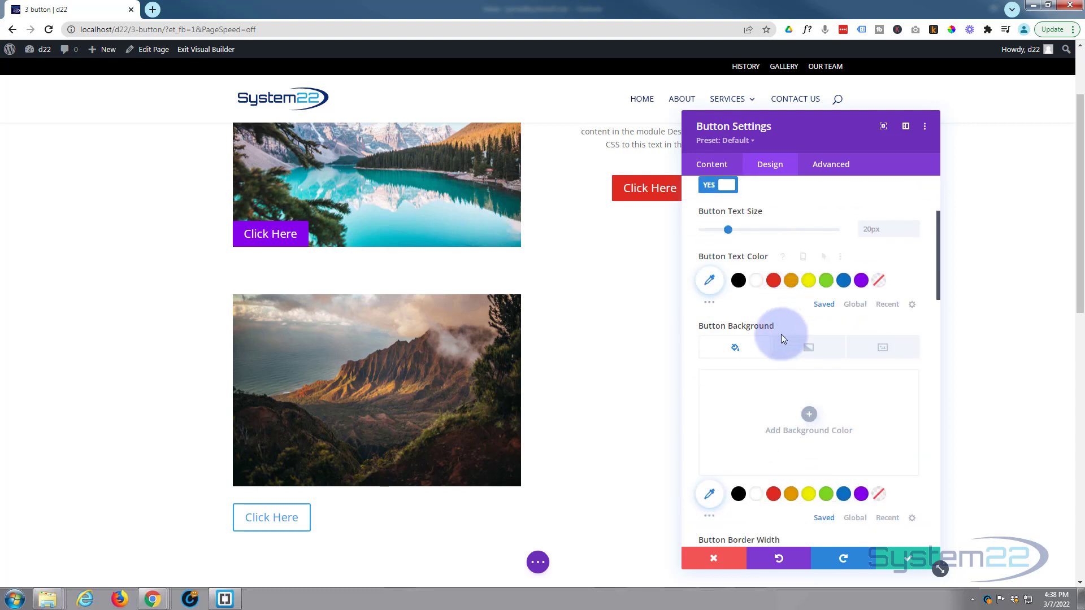
{"action": "scroll", "coordinate": [757, 290], "scroll_direction": "down", "scroll_amount": 3}
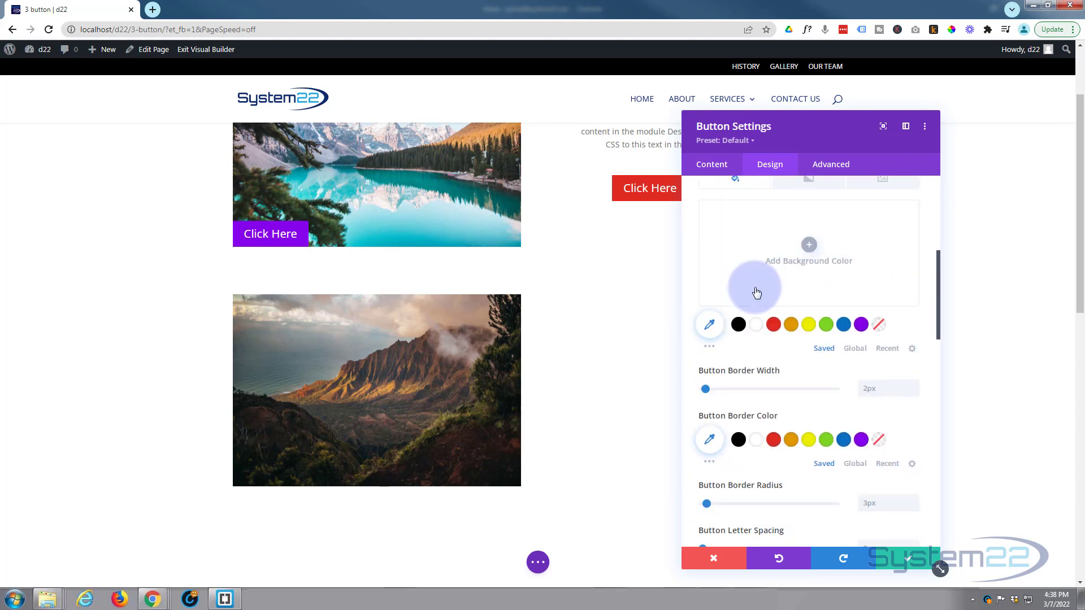
{"action": "left_click", "coordinate": [792, 324]}
{"action": "left_click", "coordinate": [775, 325]}
Step: Remove the red button's border and save its settings
{"action": "scroll", "coordinate": [776, 321], "scroll_direction": "down", "scroll_amount": 2}
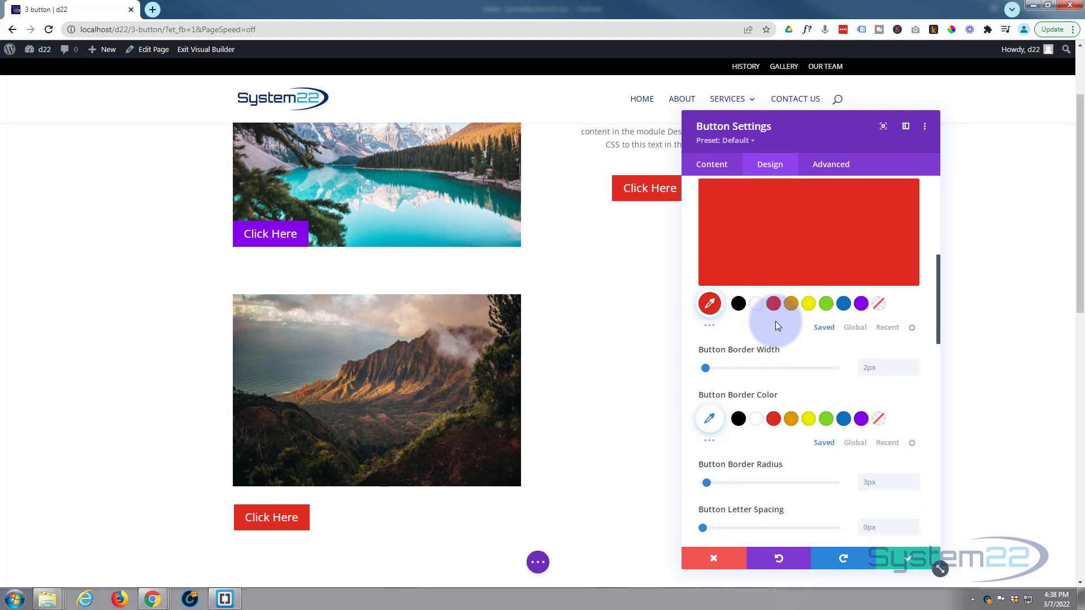
{"action": "left_click_drag", "start_coordinate": [707, 276], "coordinate": [697, 276]}
{"action": "left_click", "coordinate": [712, 165]}
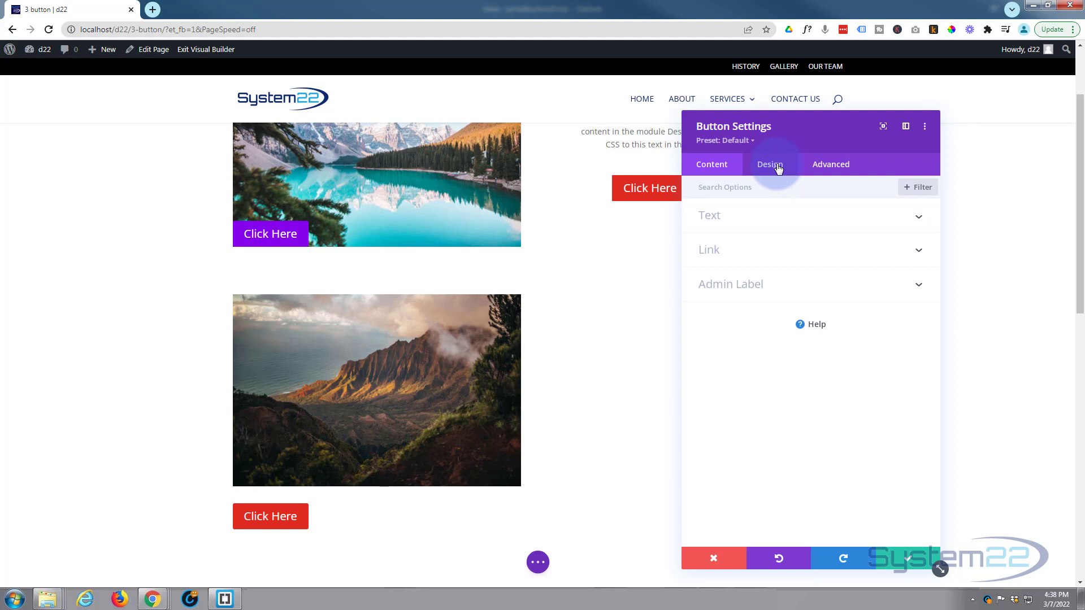
{"action": "left_click", "coordinate": [914, 565]}
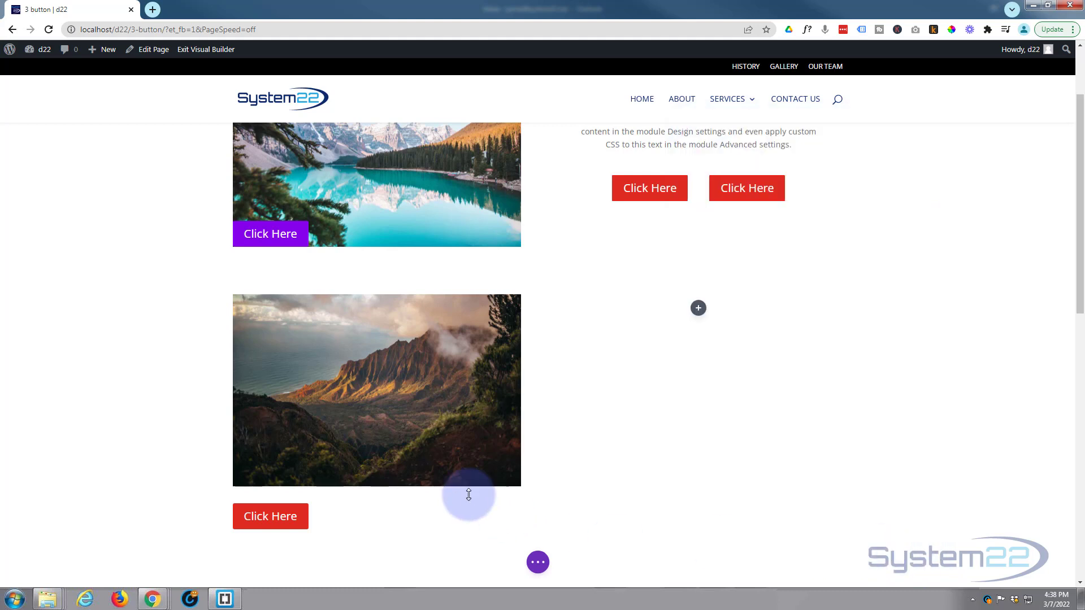
Step: Duplicate the red button under the mountain image and set the upper copy's position to Absolute
{"action": "left_click_drag", "start_coordinate": [261, 523], "coordinate": [292, 214]}
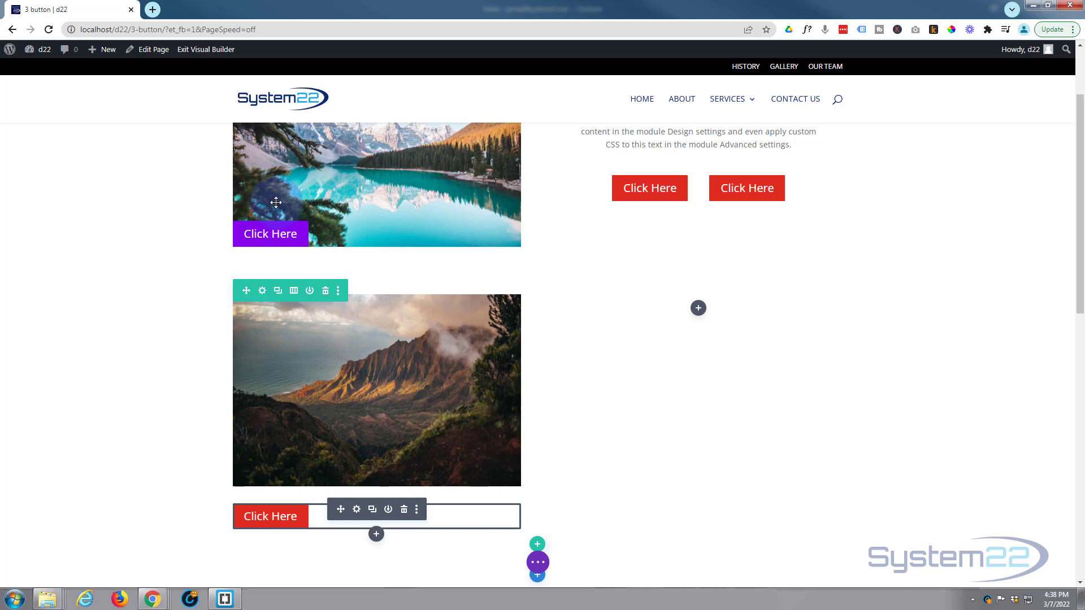
{"action": "left_click_drag", "start_coordinate": [276, 202], "coordinate": [399, 449]}
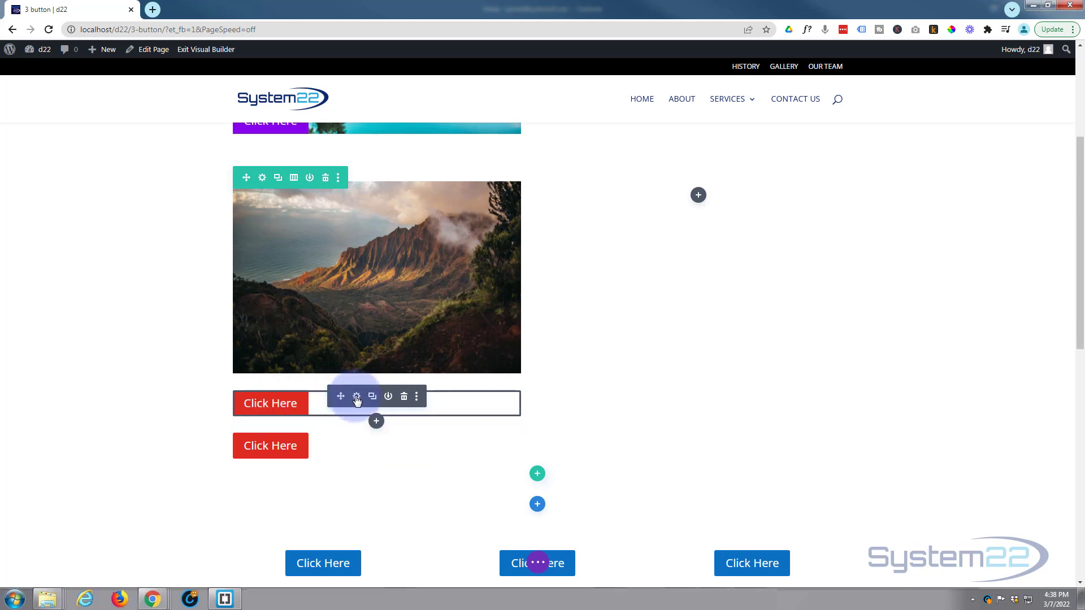
{"action": "left_click", "coordinate": [356, 399]}
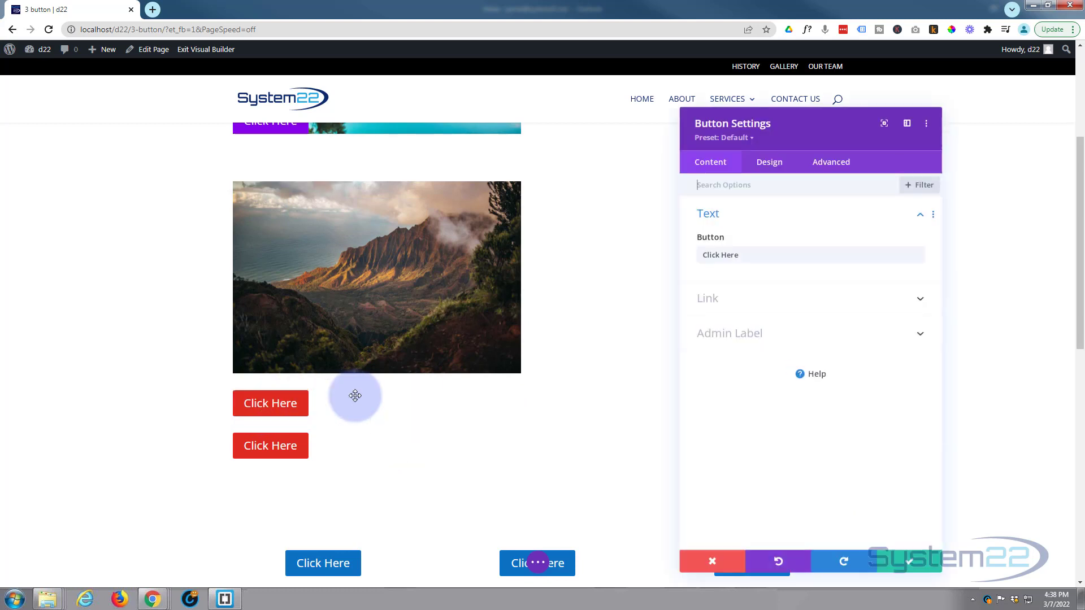
{"action": "left_click", "coordinate": [828, 169]}
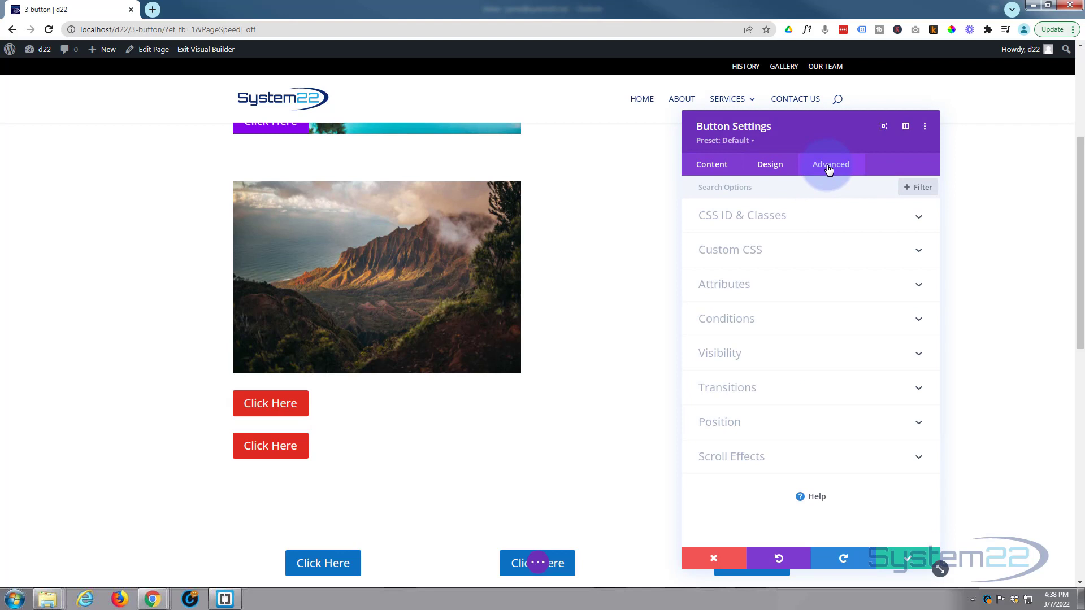
{"action": "left_click", "coordinate": [751, 424]}
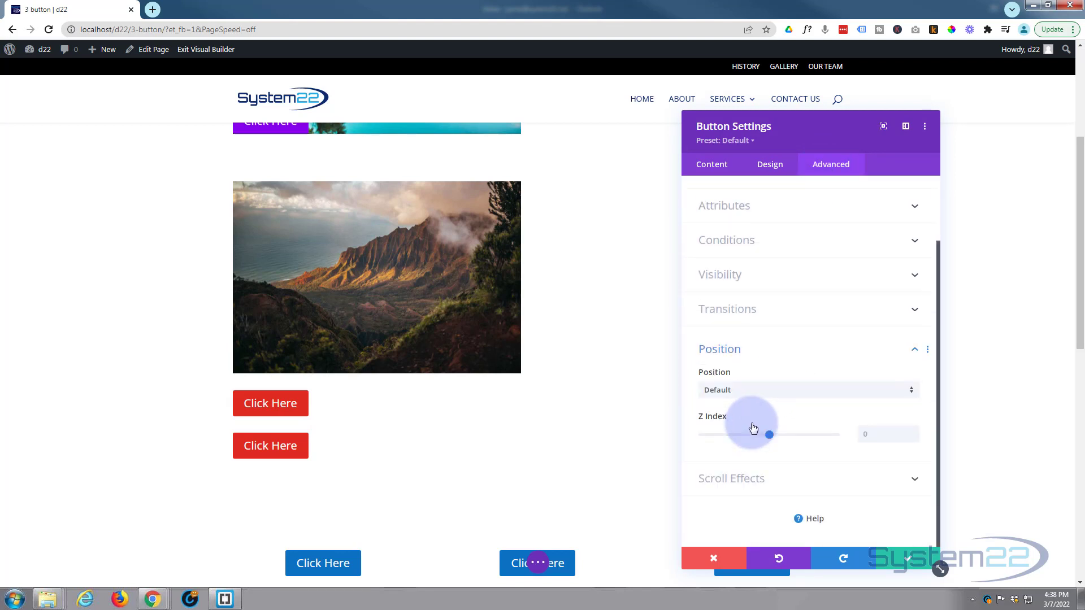
{"action": "left_click", "coordinate": [823, 391]}
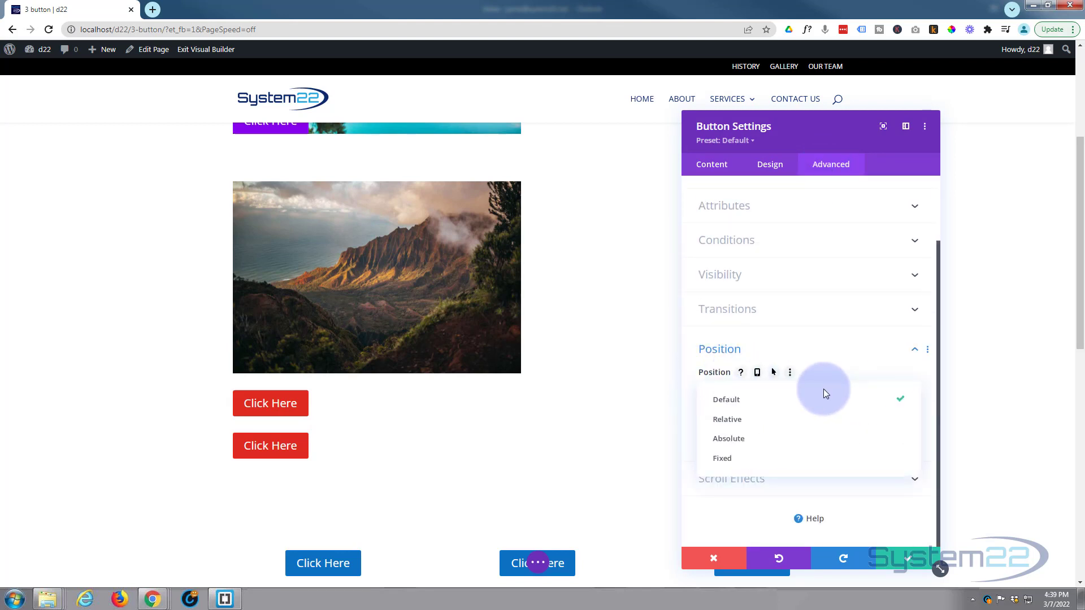
{"action": "left_click", "coordinate": [761, 439]}
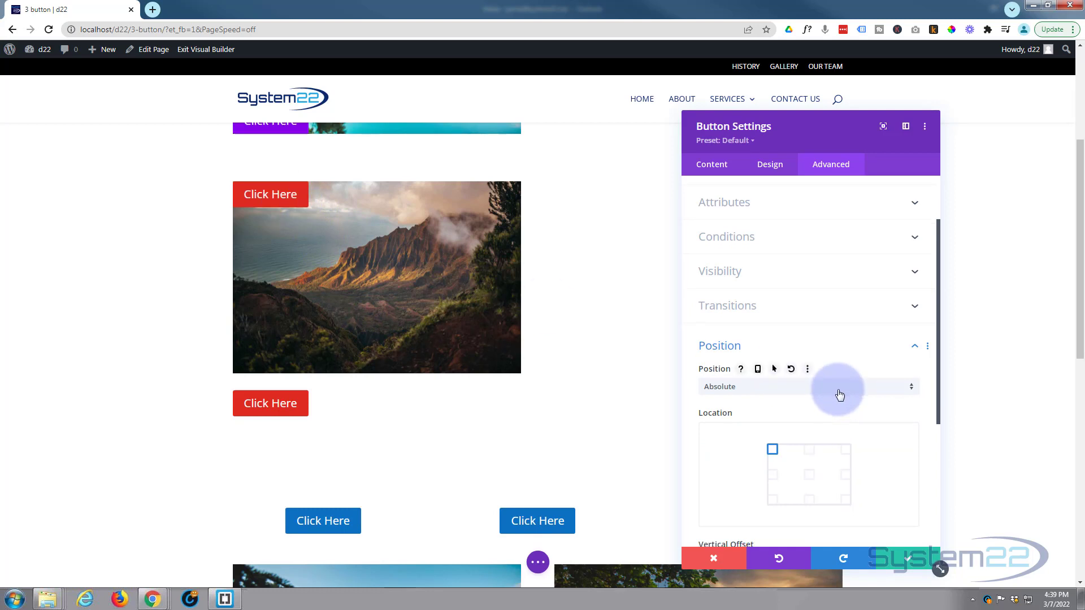
Step: Try the right-side and bottom location anchors for the absolutely positioned button
{"action": "scroll", "coordinate": [837, 396], "scroll_direction": "down", "scroll_amount": 2}
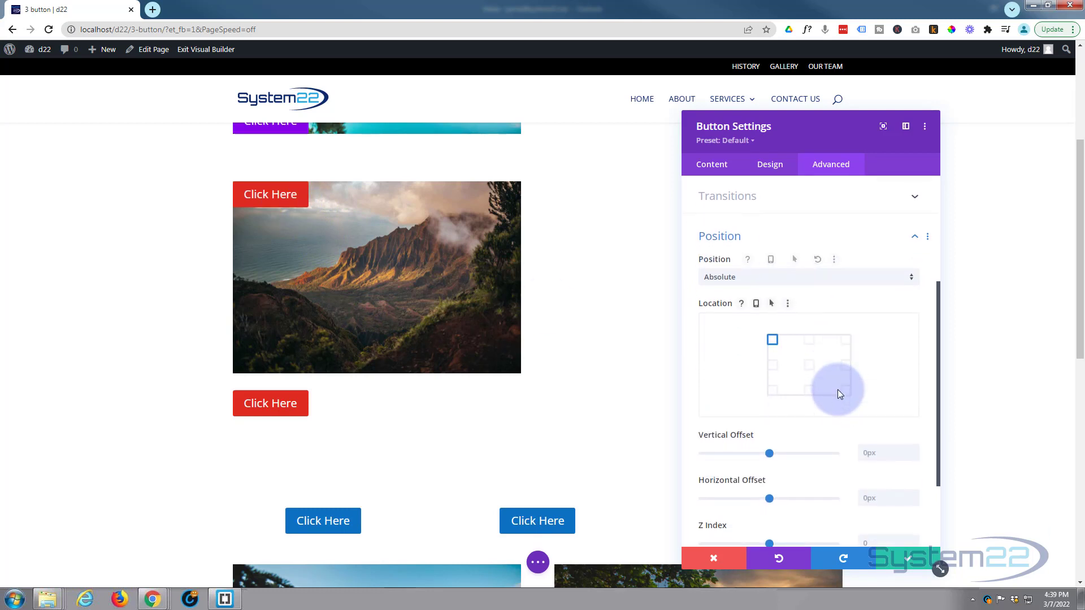
{"action": "scroll", "coordinate": [848, 290], "scroll_direction": "down", "scroll_amount": 1}
{"action": "left_click", "coordinate": [846, 285]}
{"action": "left_click", "coordinate": [845, 308]}
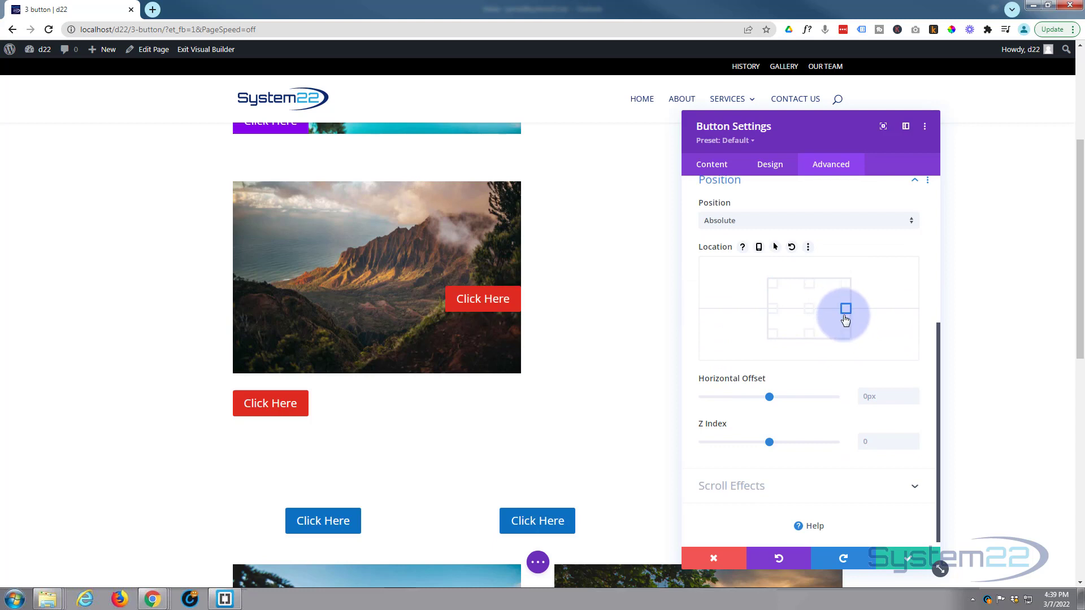
{"action": "left_click", "coordinate": [845, 334]}
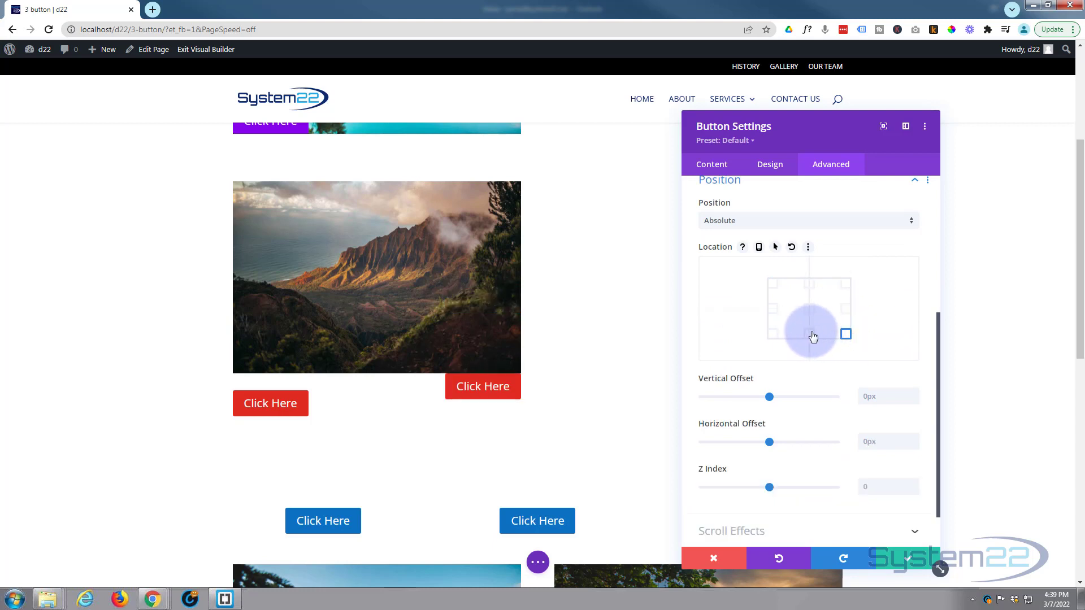
{"action": "left_click", "coordinate": [809, 333]}
{"action": "left_click", "coordinate": [773, 334]}
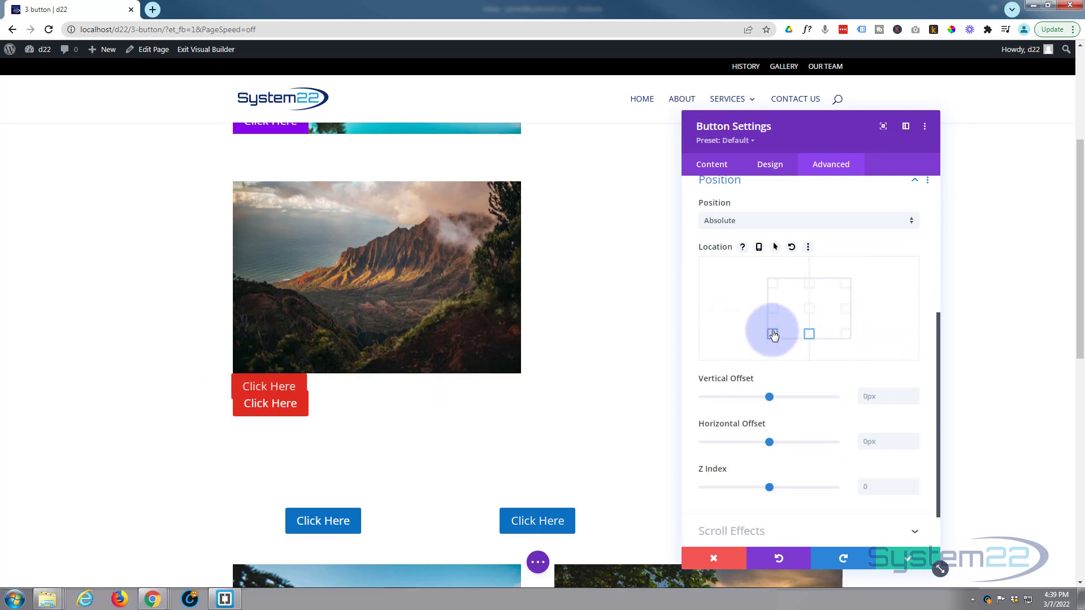
Step: Anchor the absolutely positioned button to the top-left location over the mountain image and save its settings
{"action": "left_click", "coordinate": [773, 284]}
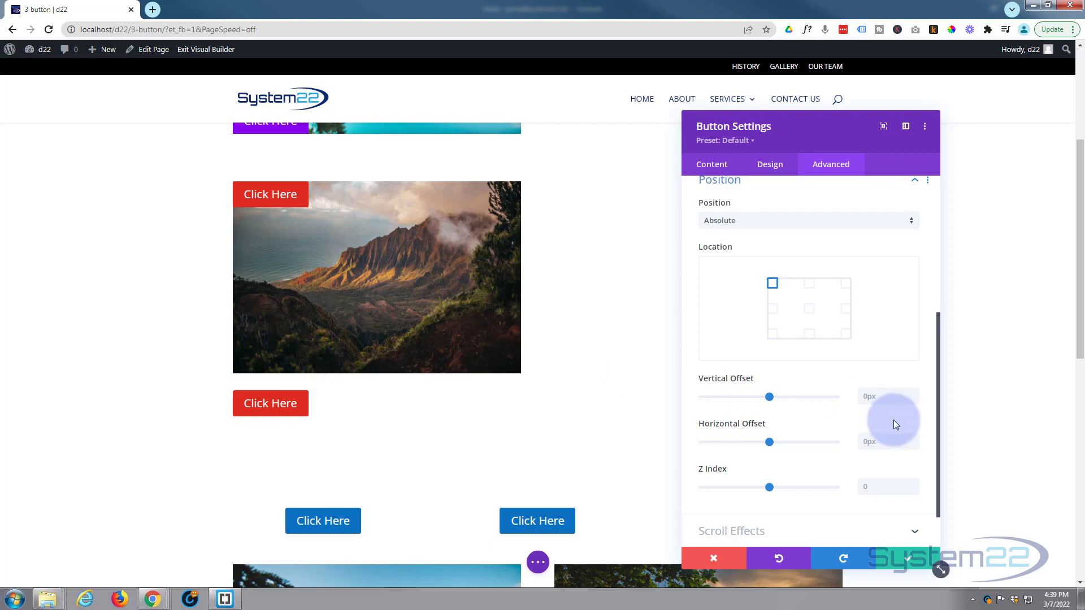
{"action": "left_click", "coordinate": [908, 562]}
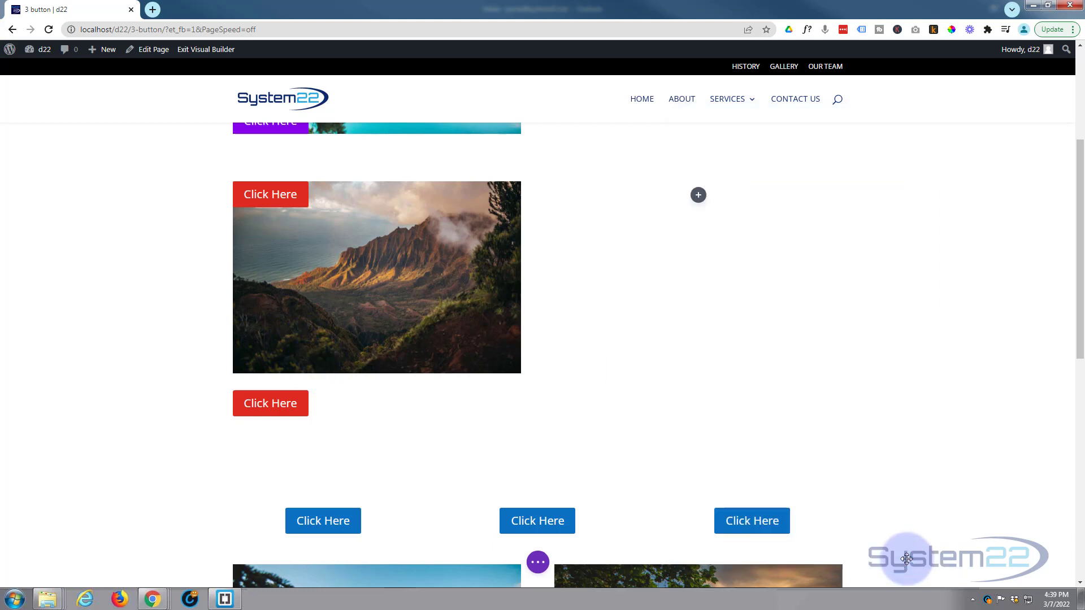
{"action": "mouse_move", "coordinate": [270, 408]}
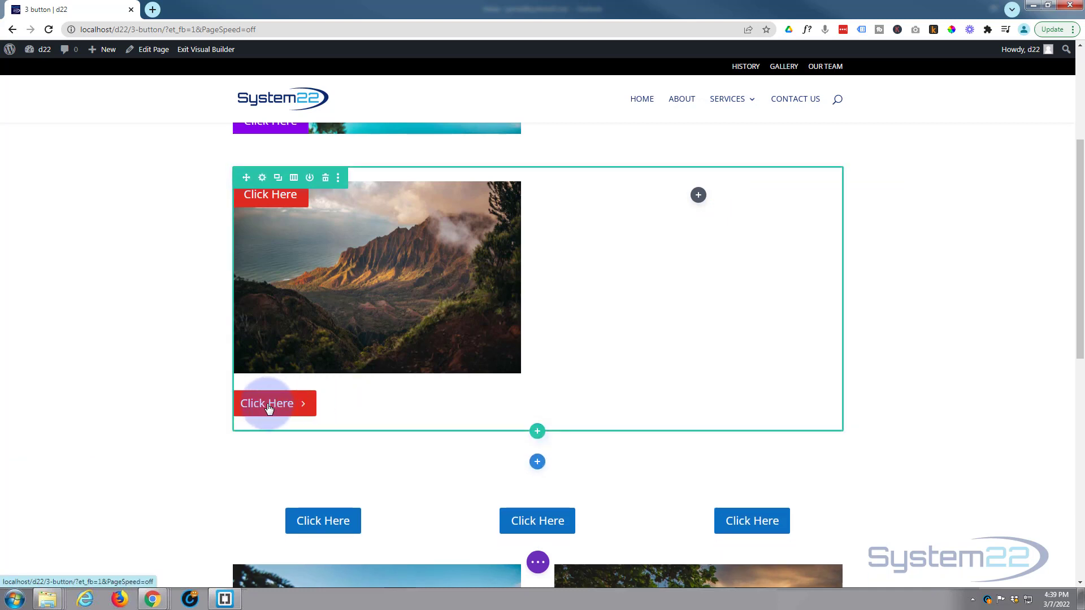
Step: Set the position of the red button below the mountain image to Absolute
{"action": "left_click_drag", "start_coordinate": [252, 475], "coordinate": [335, 400]}
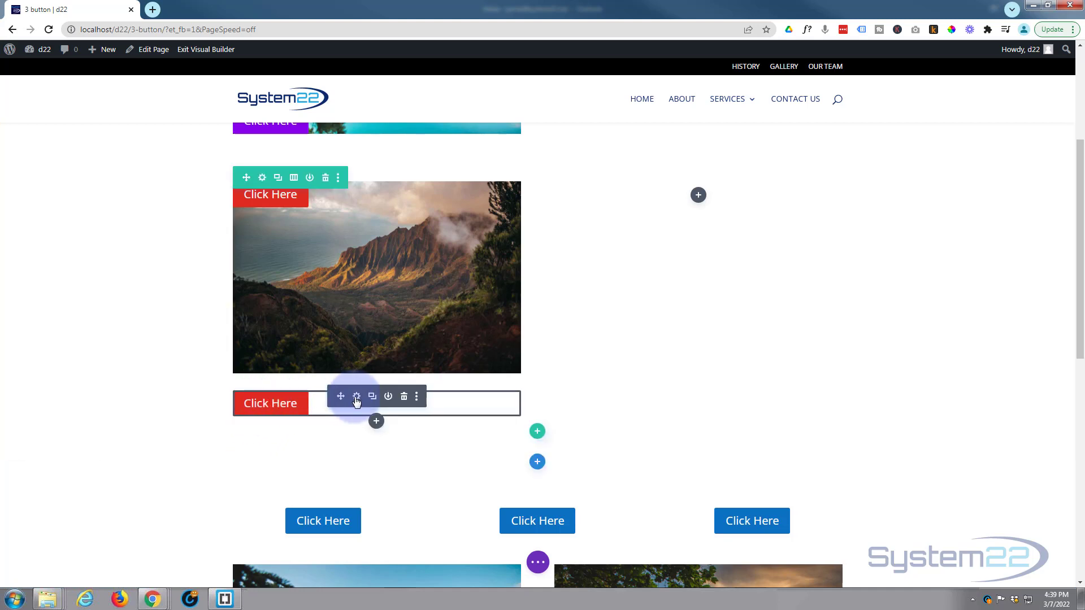
{"action": "left_click", "coordinate": [356, 397]}
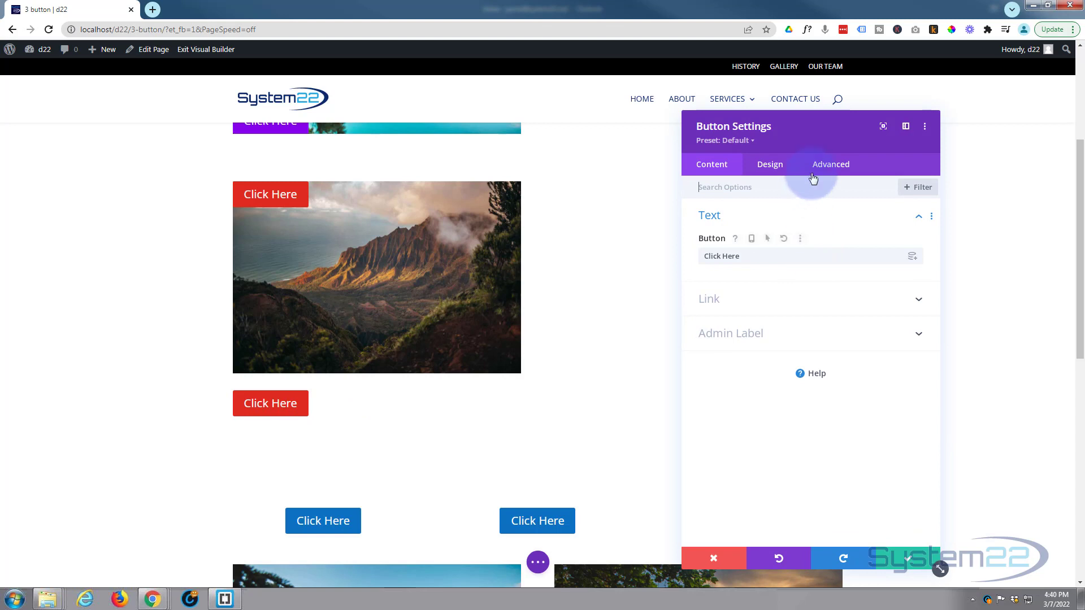
{"action": "left_click", "coordinate": [834, 168]}
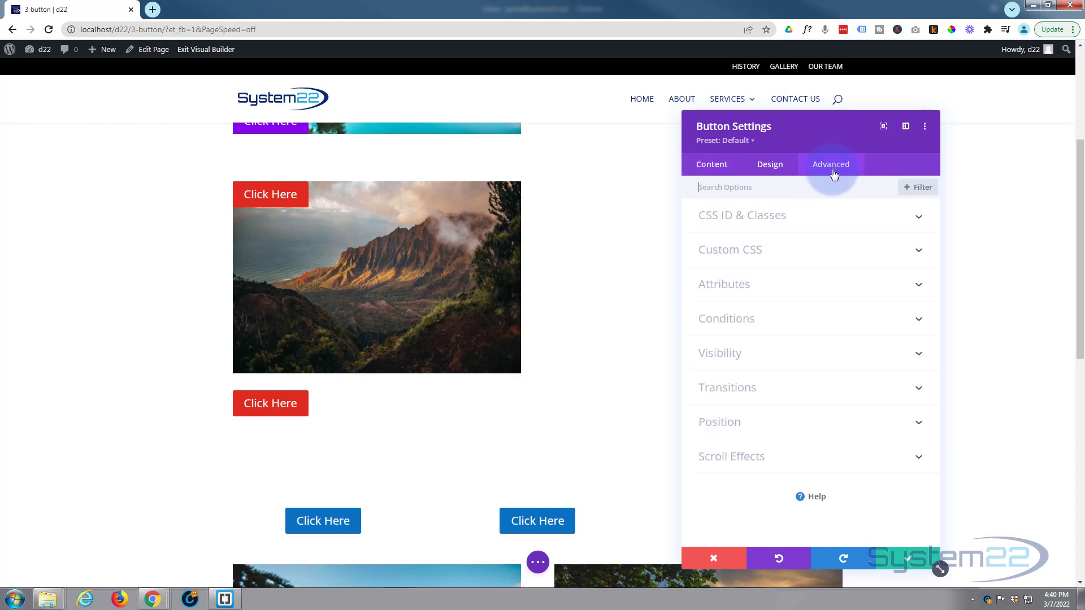
{"action": "left_click", "coordinate": [765, 425]}
{"action": "scroll", "coordinate": [746, 413], "scroll_direction": "down", "scroll_amount": 1}
{"action": "left_click", "coordinate": [757, 393]}
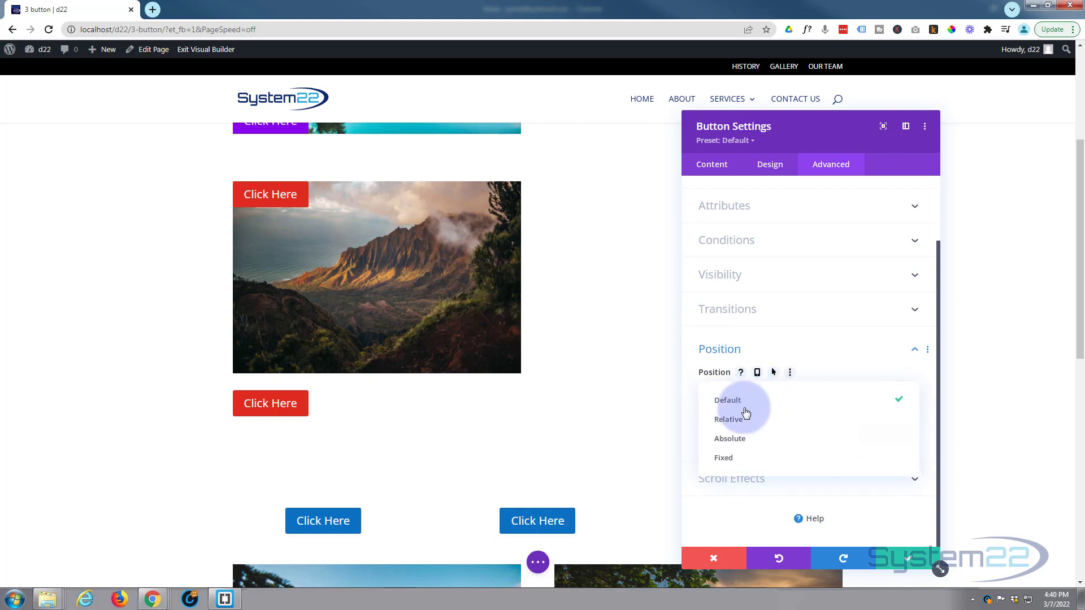
{"action": "left_click", "coordinate": [747, 440]}
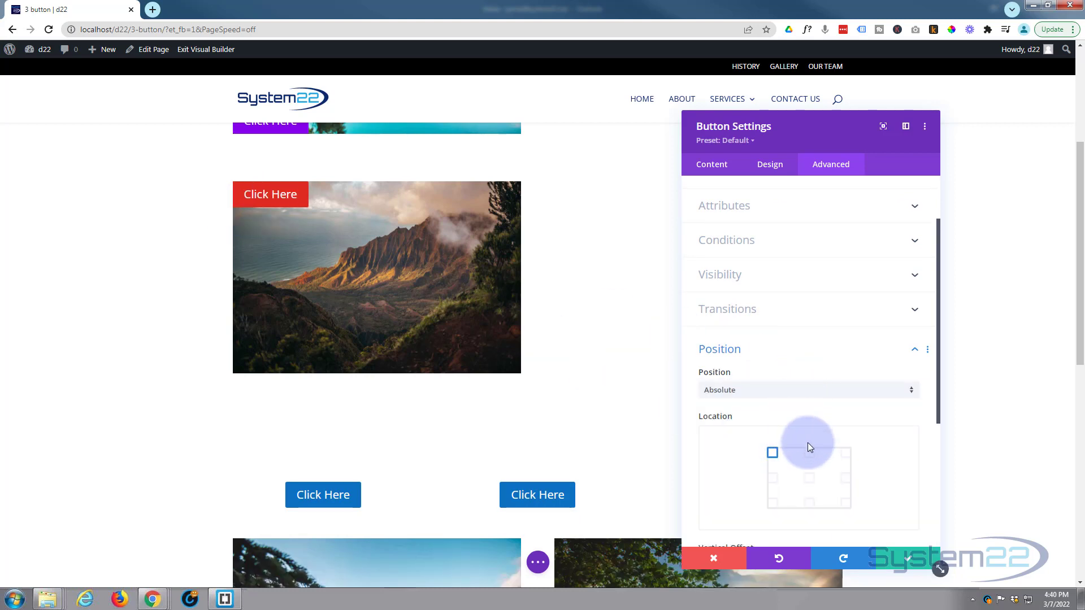
Step: Try the bottom-left location anchor for the second red button, restore the top-left anchor and save its settings
{"action": "left_click", "coordinate": [773, 504]}
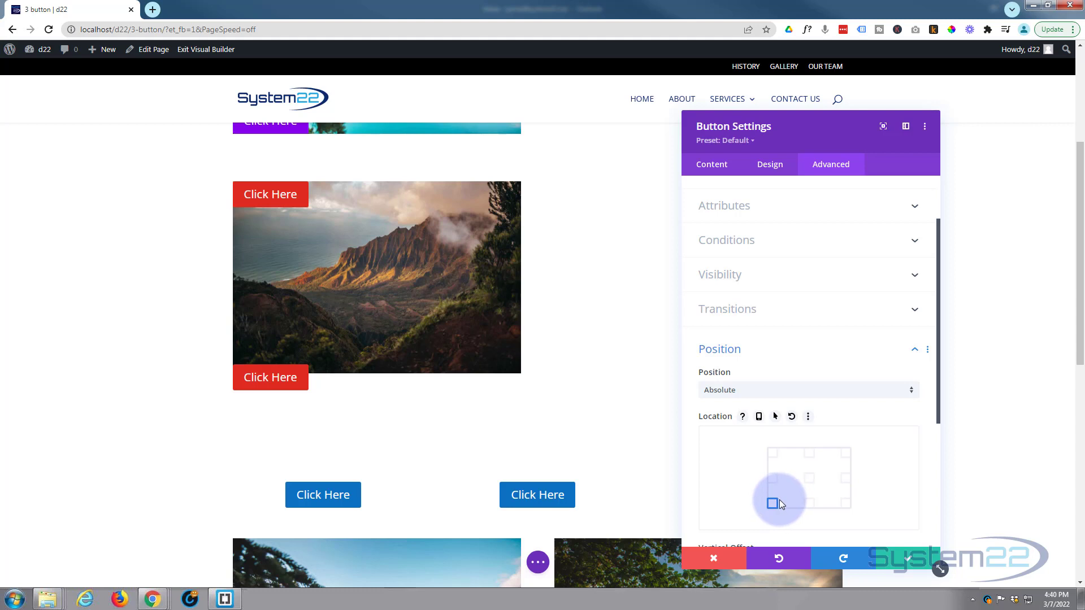
{"action": "left_click", "coordinate": [773, 455]}
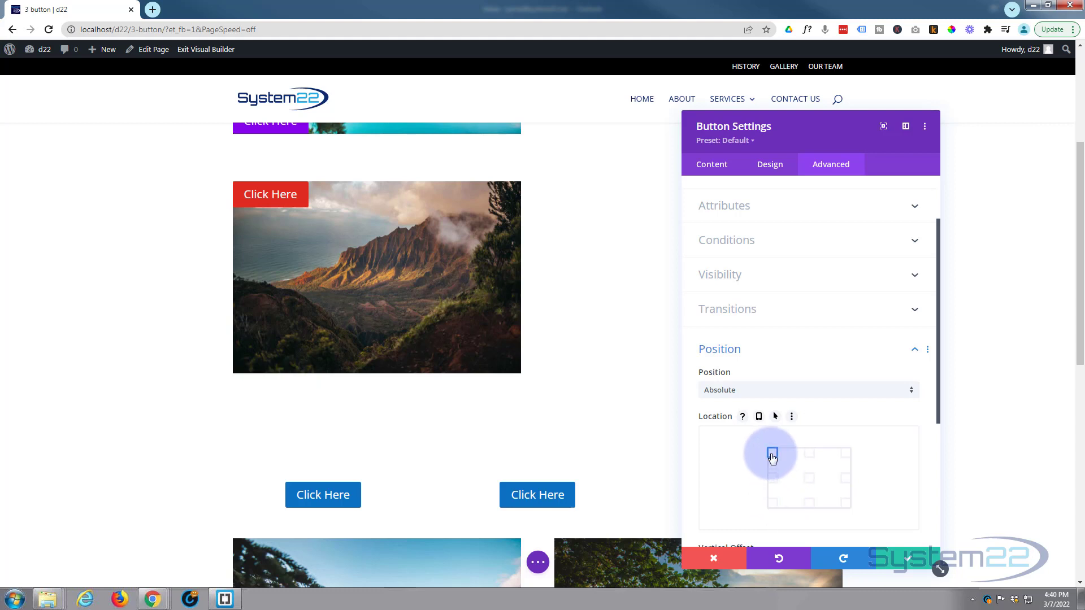
{"action": "left_click", "coordinate": [901, 561]}
Step: Open the settings of the second row's last button from the wireframe view and return to the desktop view
{"action": "mouse_move", "coordinate": [276, 198]}
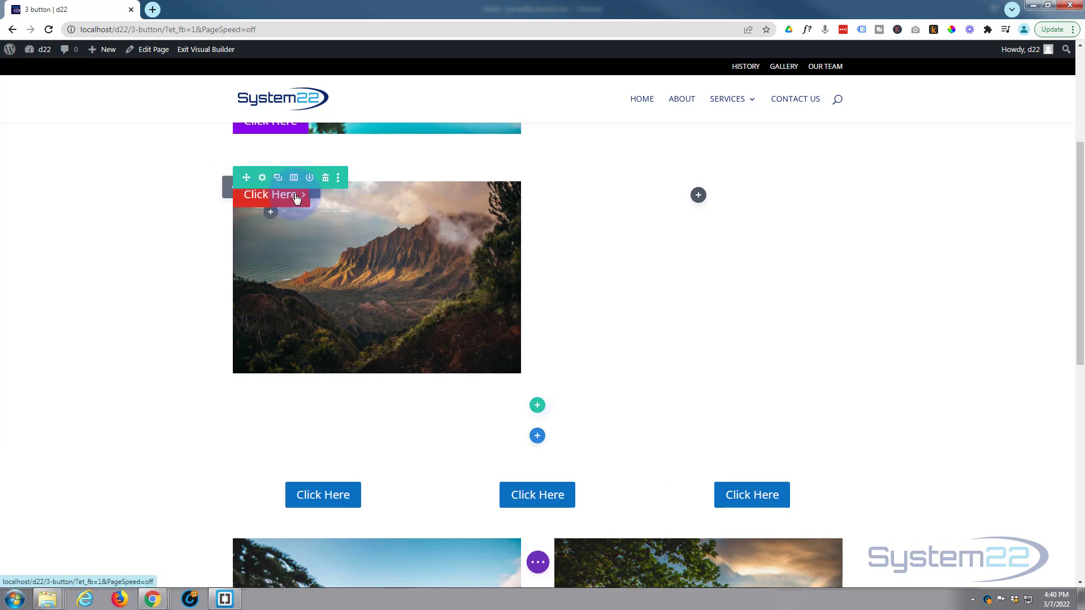
{"action": "left_click", "coordinate": [538, 563]}
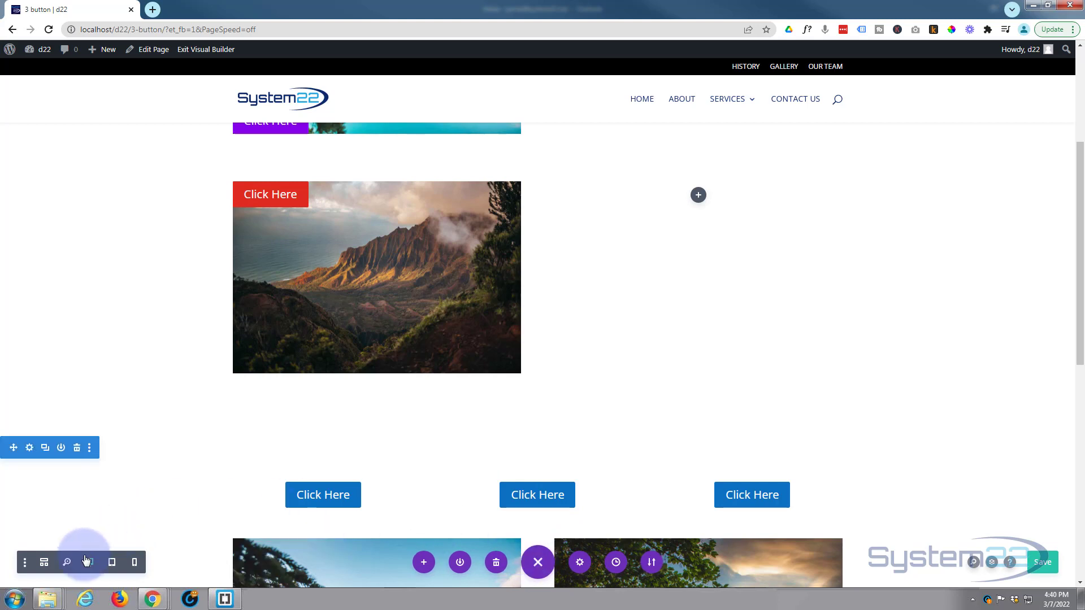
{"action": "left_click", "coordinate": [45, 568]}
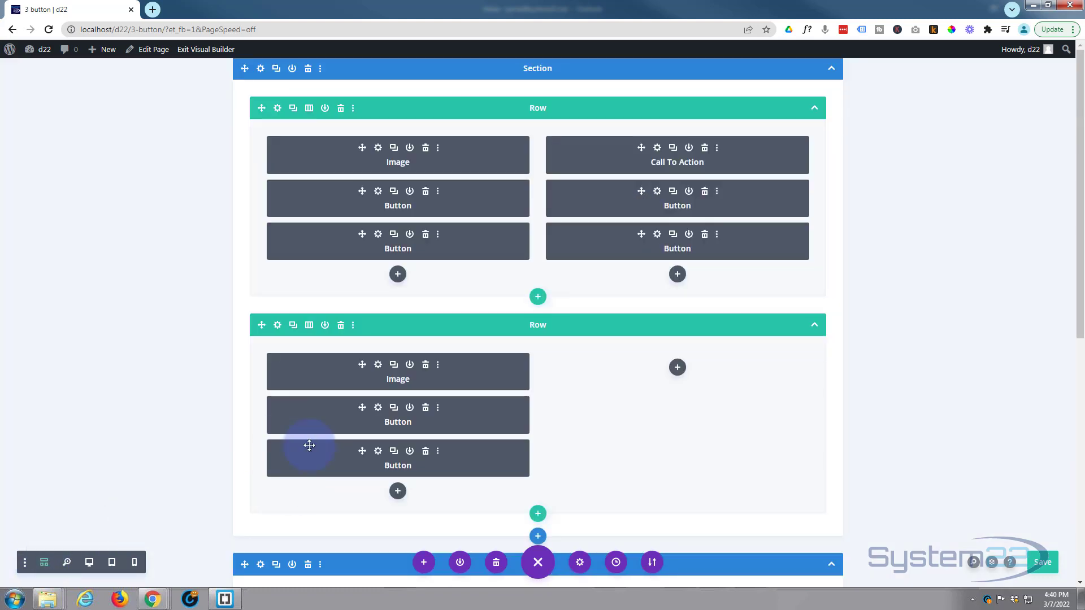
{"action": "left_click", "coordinate": [378, 452]}
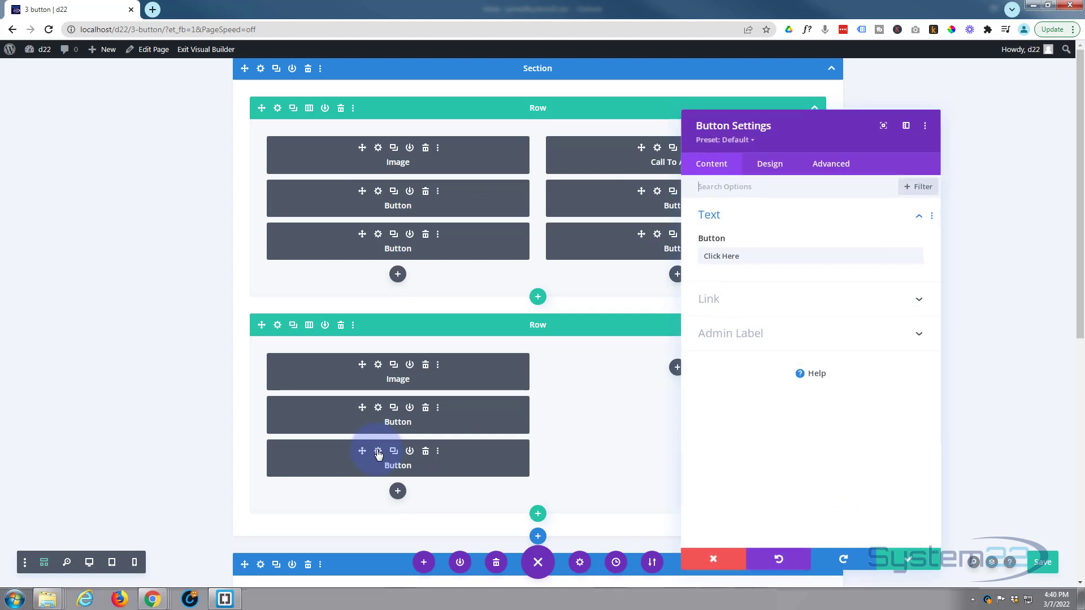
{"action": "left_click", "coordinate": [91, 563]}
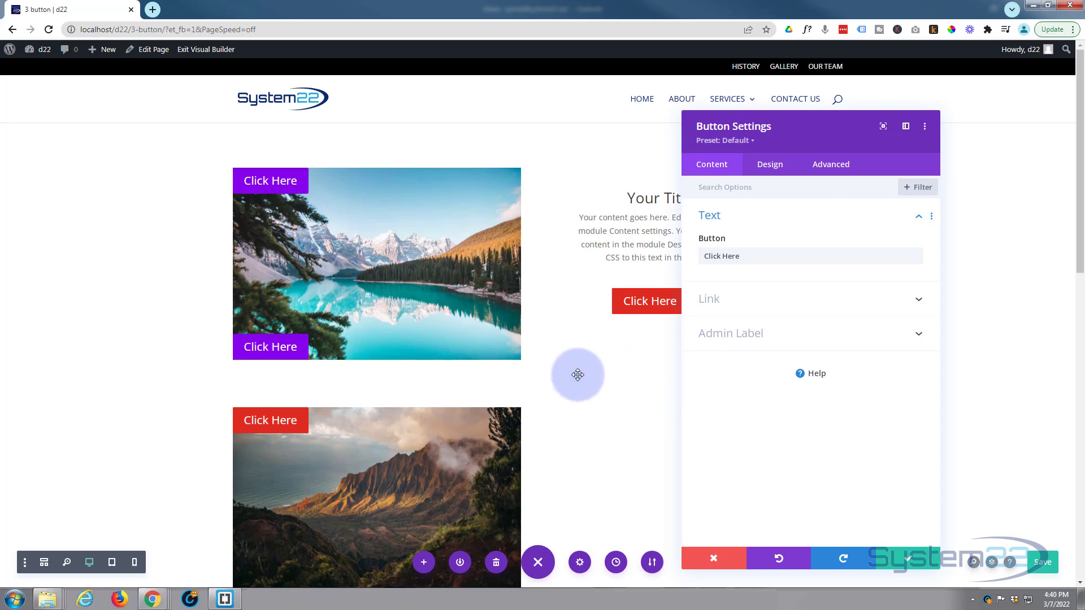
{"action": "scroll", "coordinate": [576, 373], "scroll_direction": "down", "scroll_amount": 3}
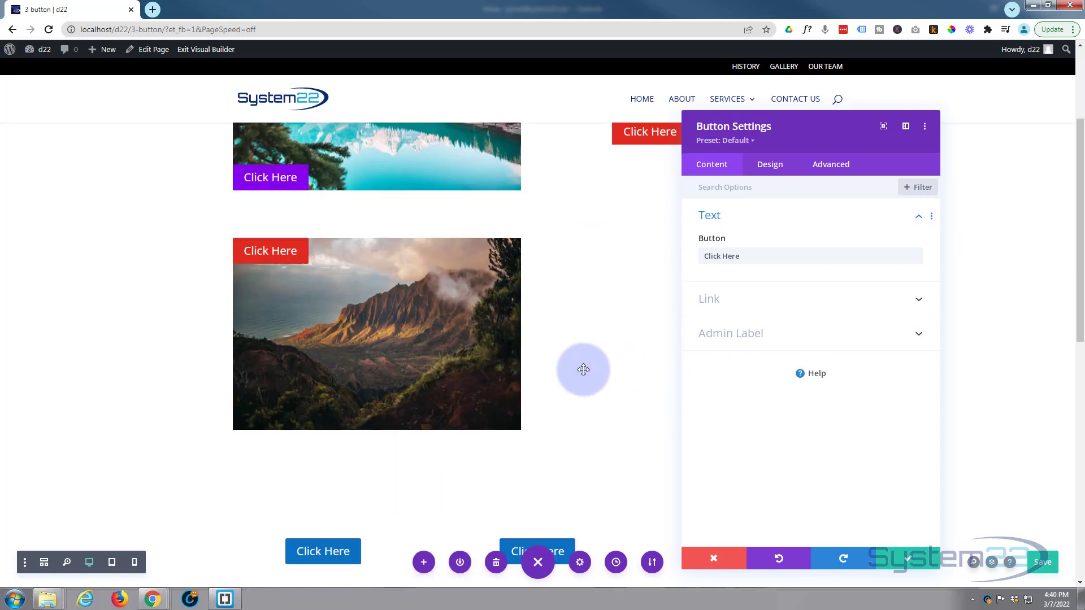
Step: Anchor the lower absolute button to the bottom-left location and set its Z index to 34
{"action": "left_click", "coordinate": [831, 165]}
{"action": "left_click", "coordinate": [789, 424]}
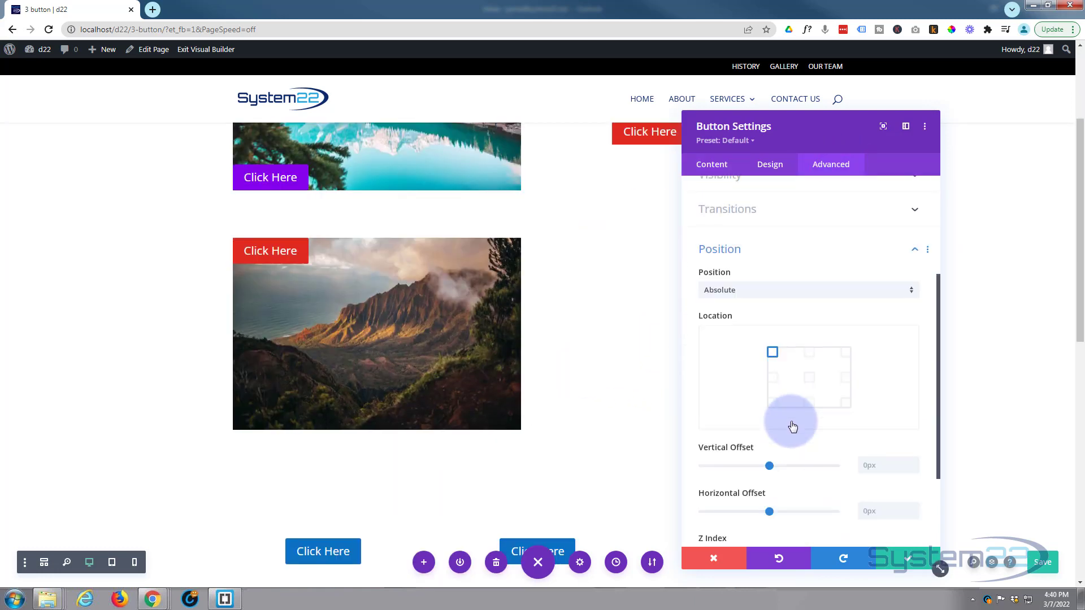
{"action": "left_click", "coordinate": [772, 347]}
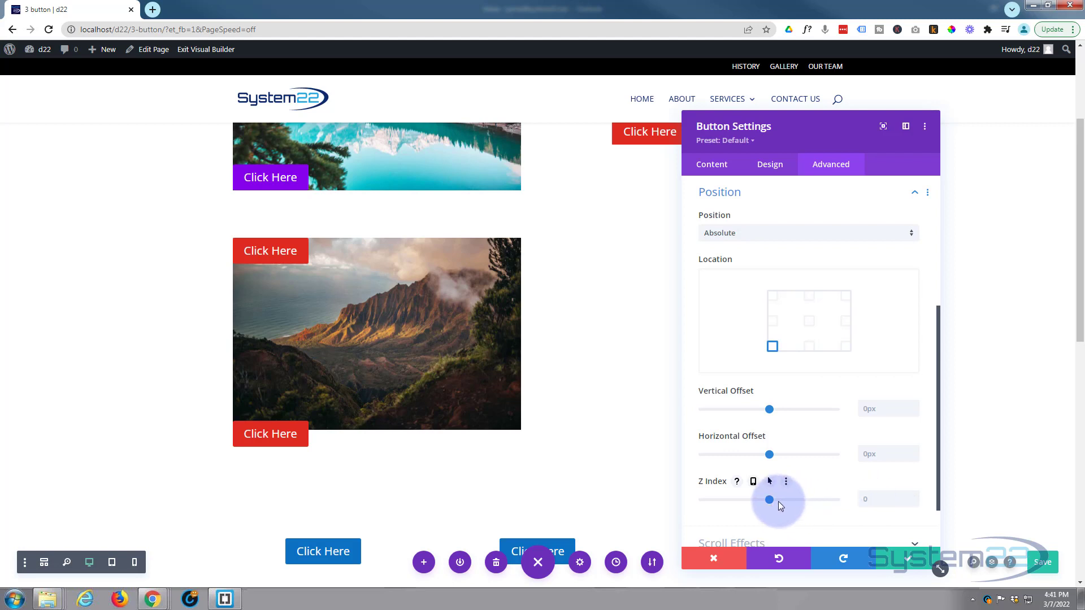
{"action": "left_click_drag", "start_coordinate": [770, 500], "coordinate": [774, 500]}
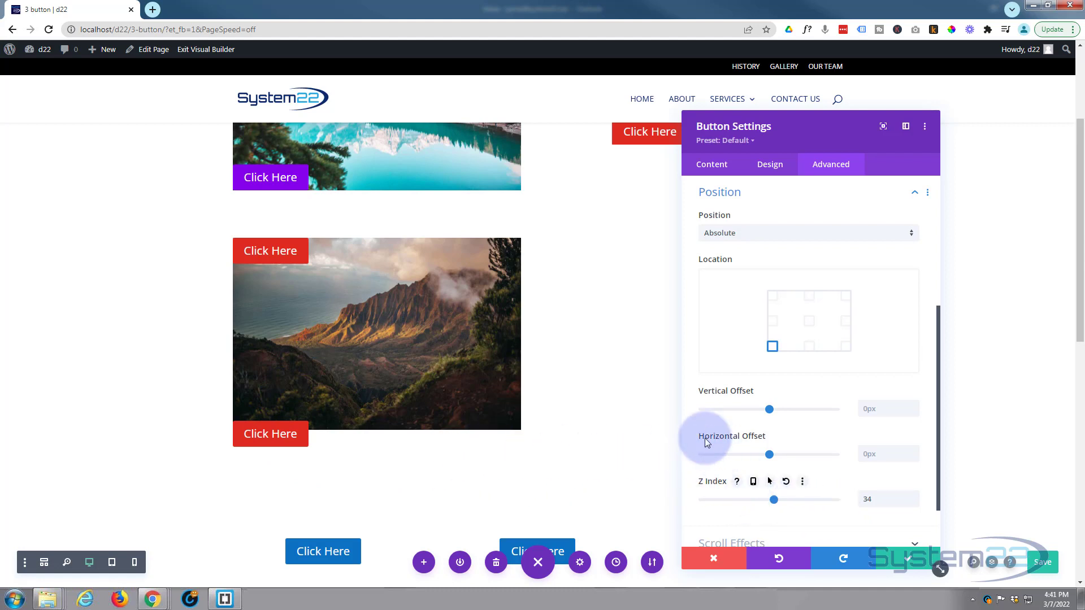
Step: Set the bottom-left button's vertical offset to 30px so it sits inside the mountain image's lower edge
{"action": "left_click", "coordinate": [876, 410]}
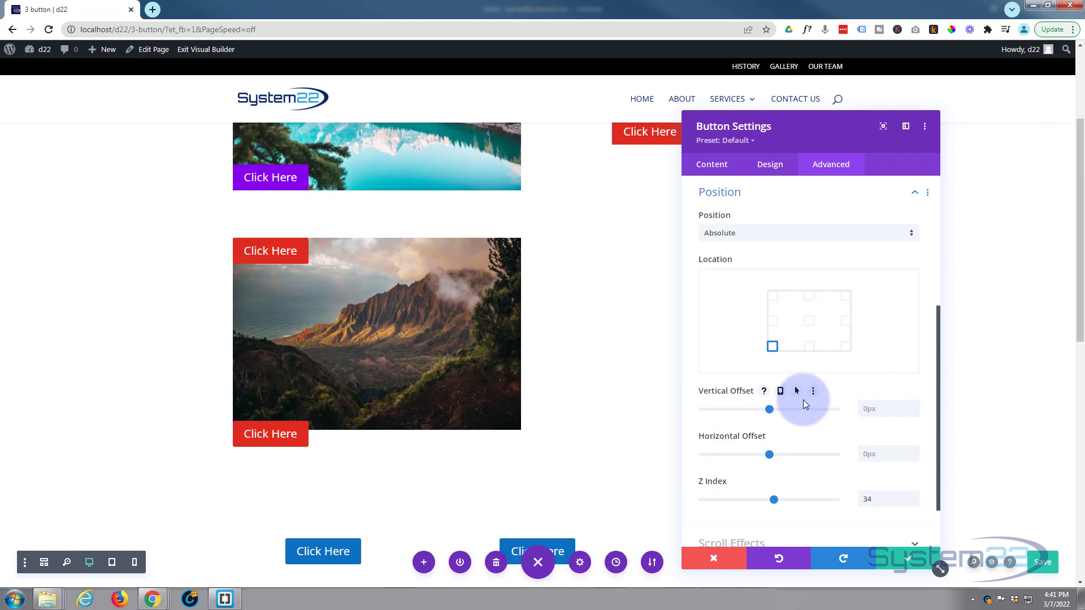
{"action": "left_click", "coordinate": [914, 405]}
{"action": "left_click", "coordinate": [914, 404]}
{"action": "left_click", "coordinate": [913, 405]}
{"action": "left_click", "coordinate": [913, 405]}
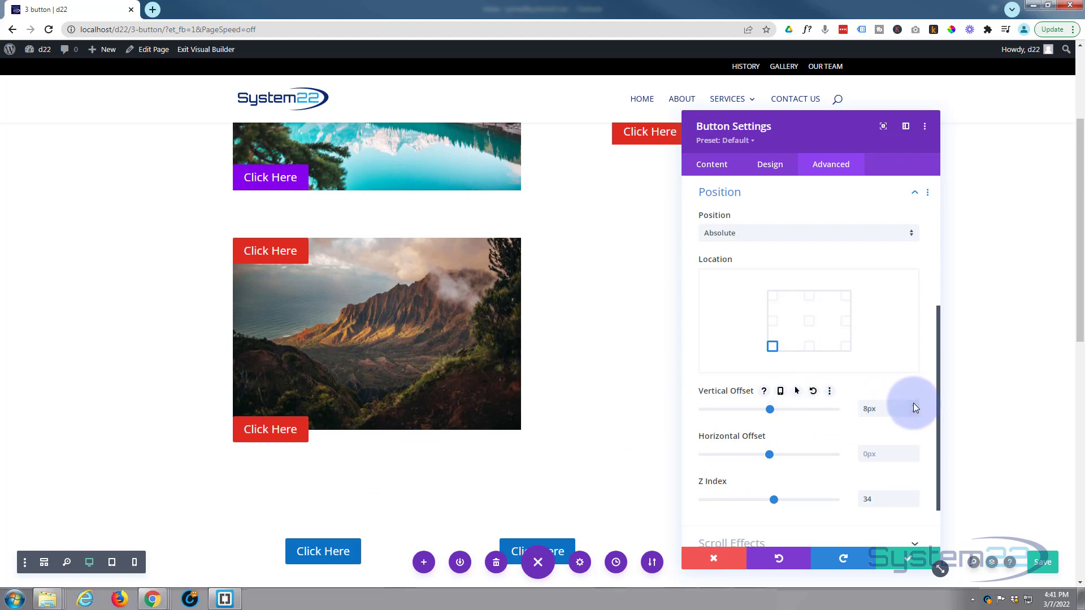
{"action": "left_click", "coordinate": [913, 404]}
{"action": "left_click", "coordinate": [913, 404]}
{"action": "left_click_drag", "start_coordinate": [771, 408], "coordinate": [772, 408]}
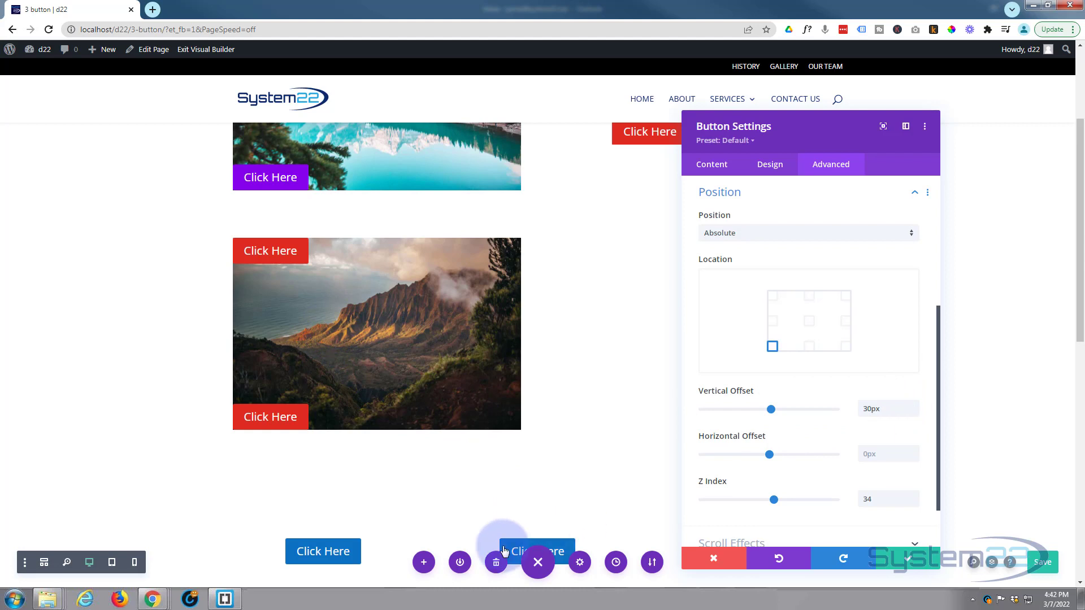
Step: Preview the mountain image and its overlaid buttons in tablet and phone views, clearing the settings window out of the way
{"action": "left_click", "coordinate": [113, 563]}
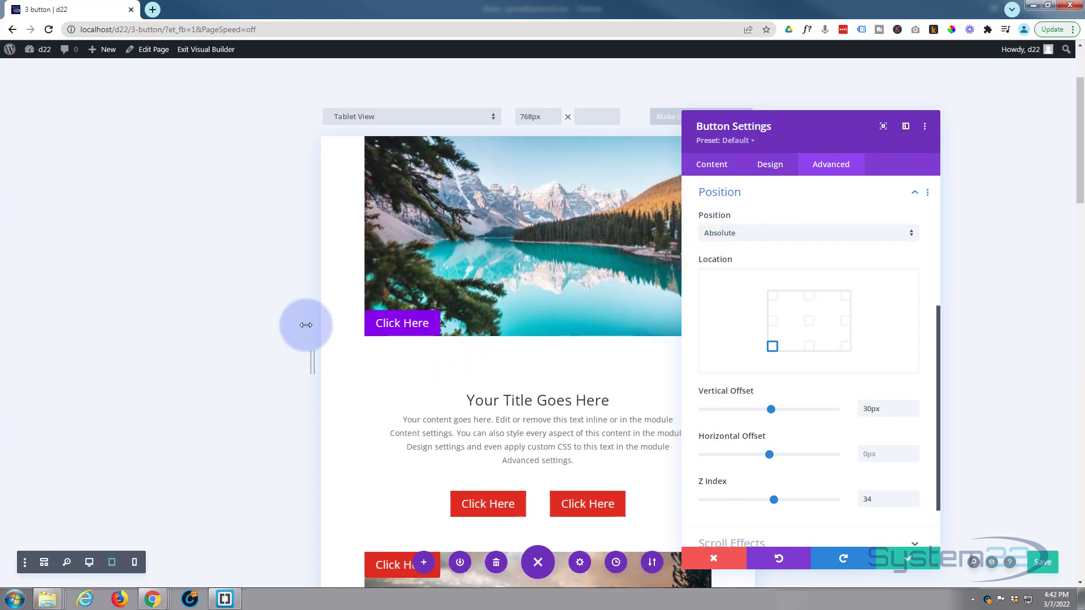
{"action": "scroll", "coordinate": [305, 325], "scroll_direction": "down", "scroll_amount": 6}
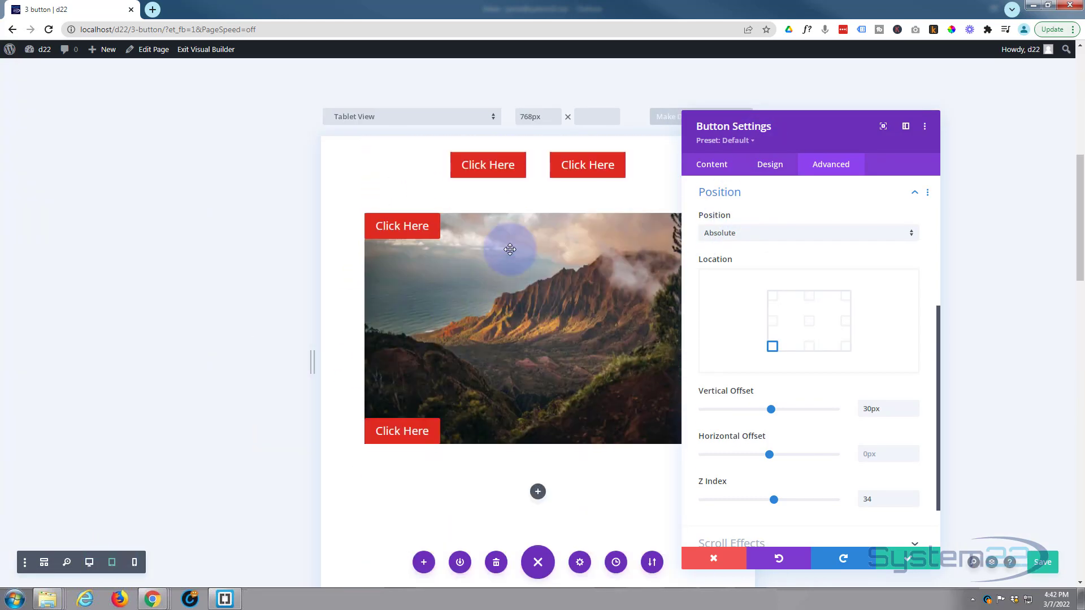
{"action": "left_click_drag", "start_coordinate": [789, 140], "coordinate": [883, 133]}
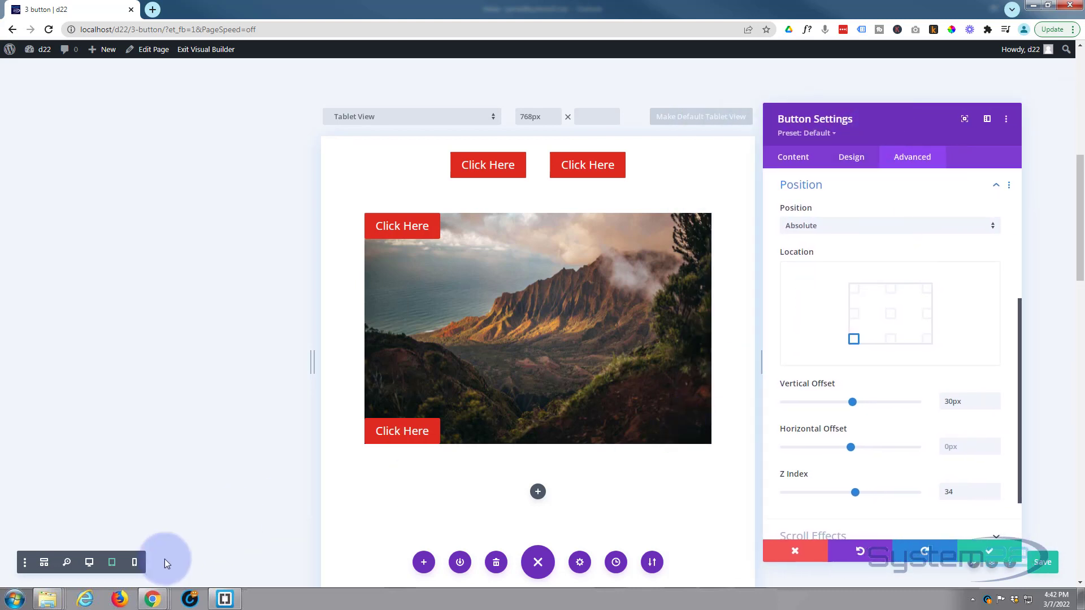
{"action": "left_click", "coordinate": [134, 565]}
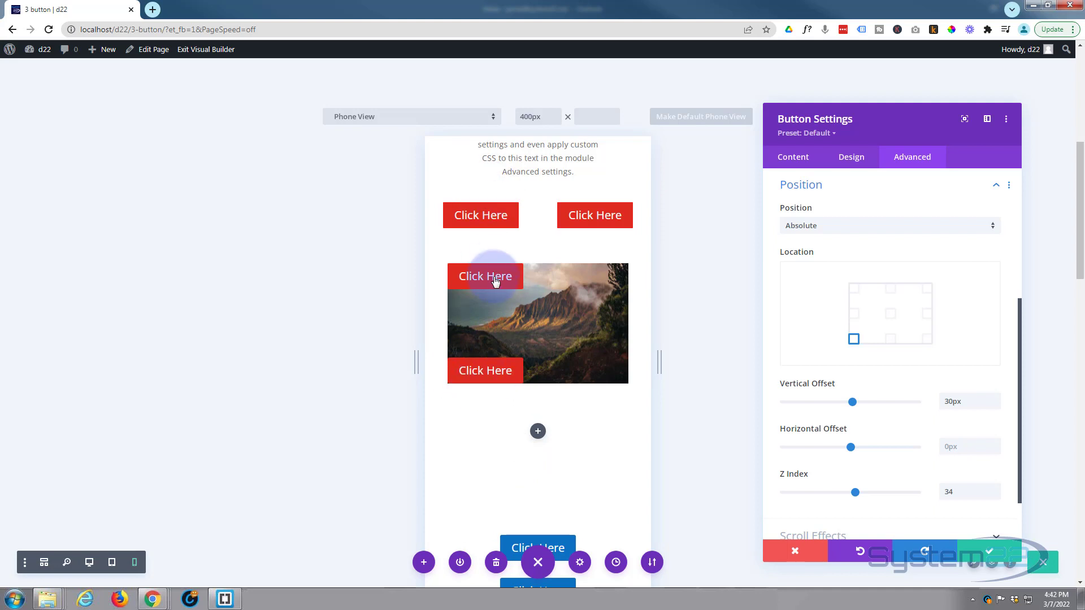
{"action": "scroll", "coordinate": [494, 274], "scroll_direction": "up", "scroll_amount": 2}
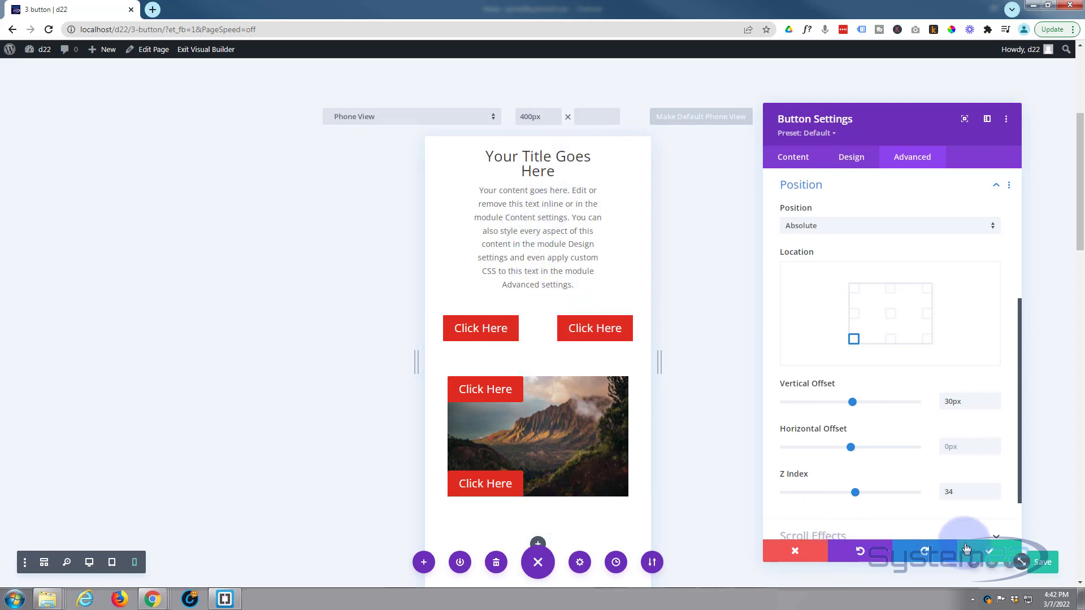
Step: Save the bottom-left button's settings and return the page to desktop view
{"action": "left_click", "coordinate": [990, 551]}
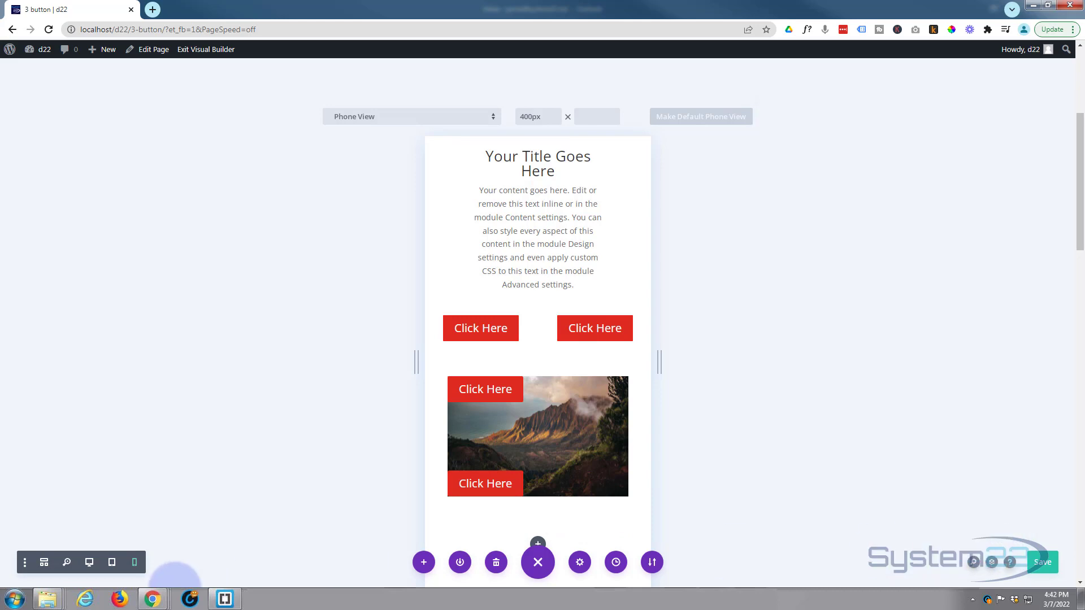
{"action": "left_click", "coordinate": [89, 563]}
{"action": "scroll", "coordinate": [670, 384], "scroll_direction": "down", "scroll_amount": 2}
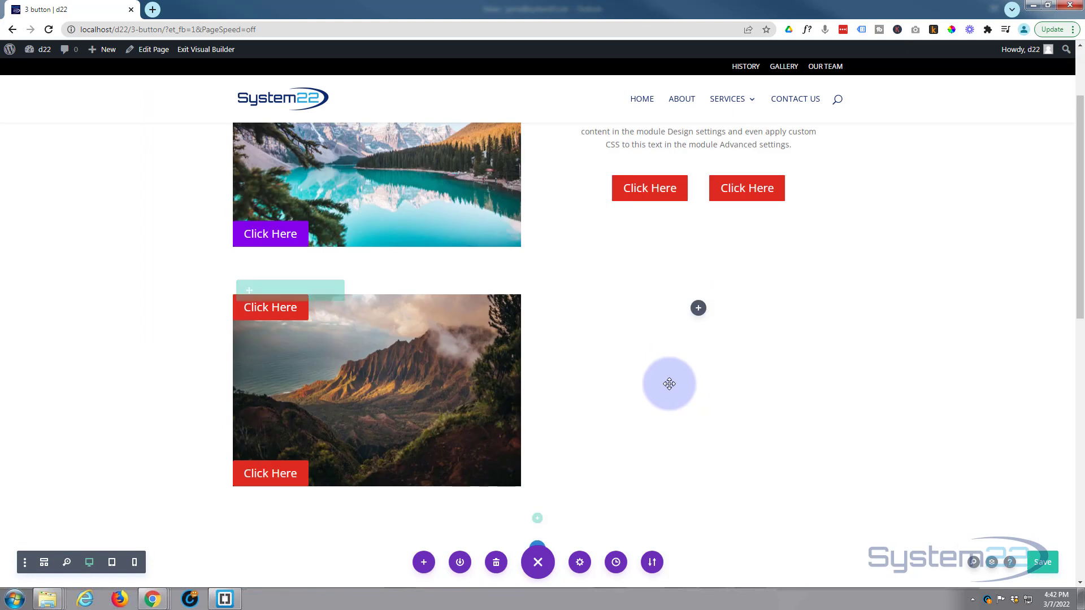
Step: Insert a Call To Action module in the empty column beside the mountain image
{"action": "left_click", "coordinate": [698, 308]}
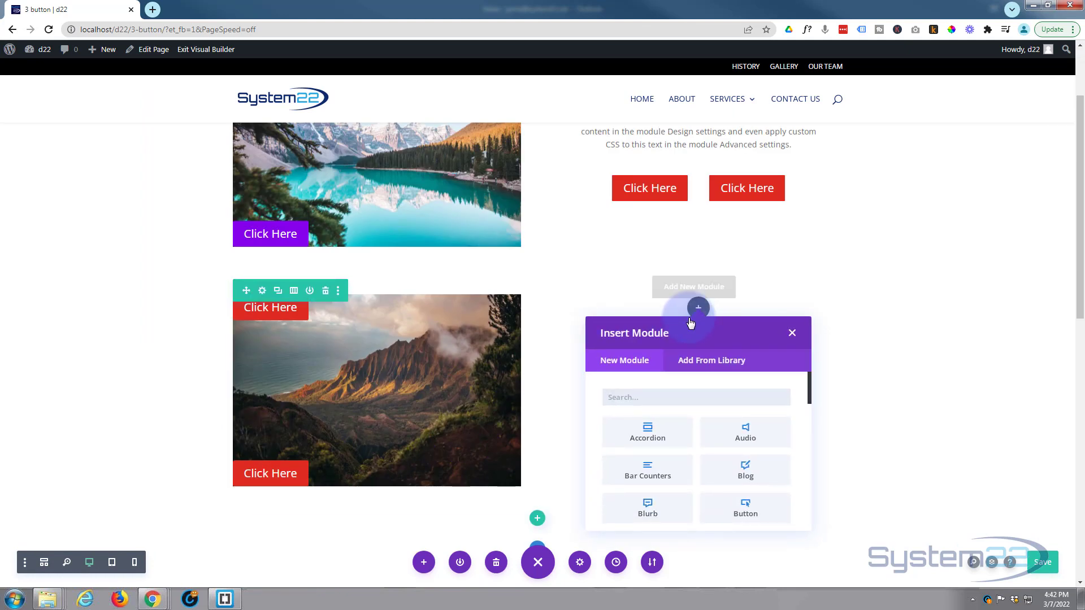
{"action": "scroll", "coordinate": [697, 390], "scroll_direction": "down", "scroll_amount": 2}
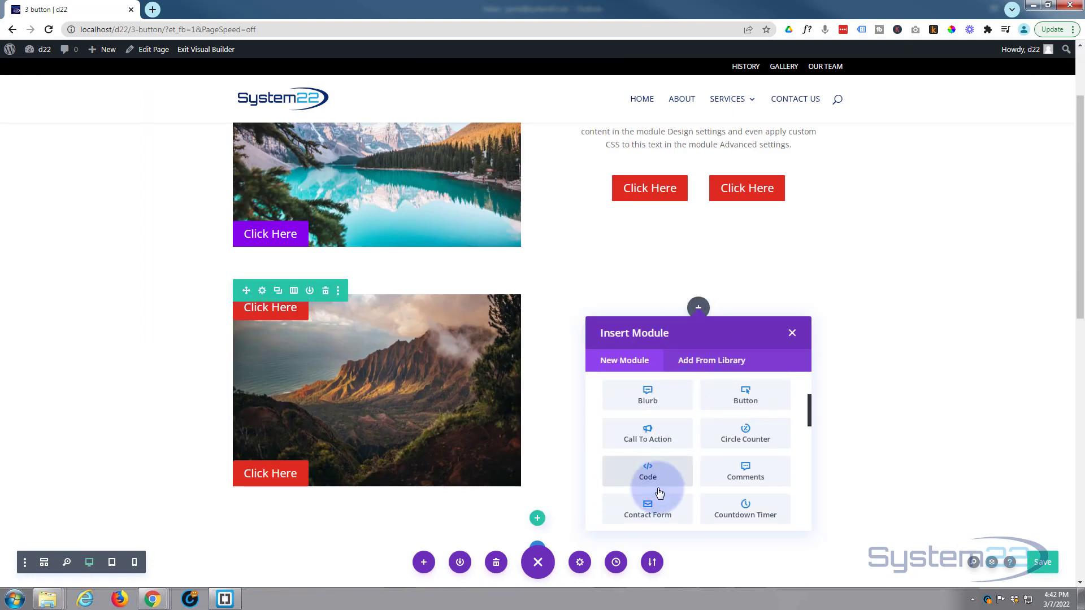
{"action": "scroll", "coordinate": [669, 488], "scroll_direction": "down", "scroll_amount": 2}
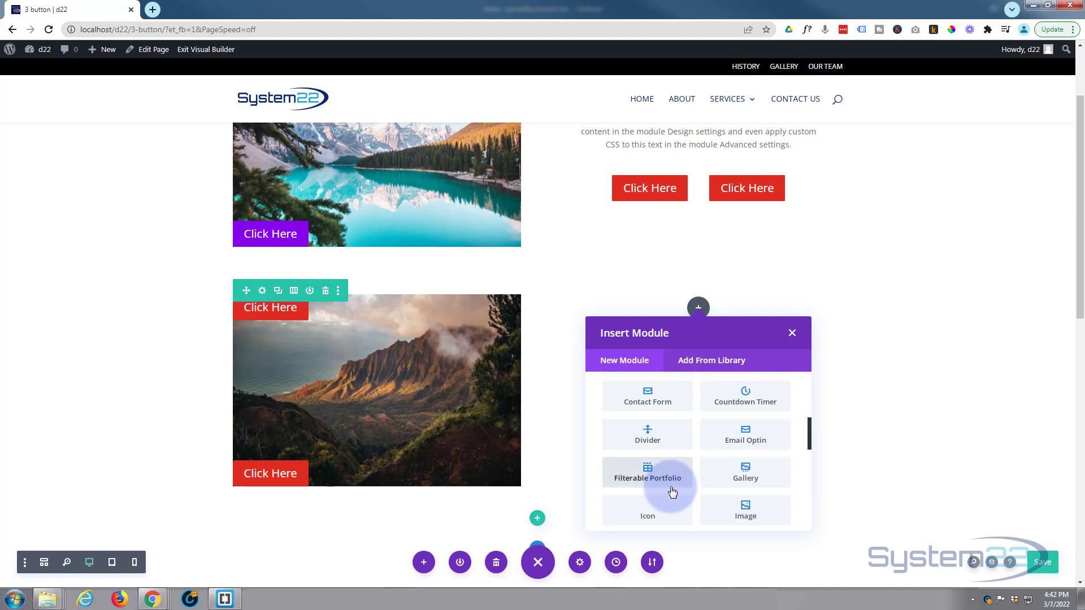
{"action": "scroll", "coordinate": [671, 486], "scroll_direction": "up", "scroll_amount": 3}
{"action": "left_click", "coordinate": [651, 440]}
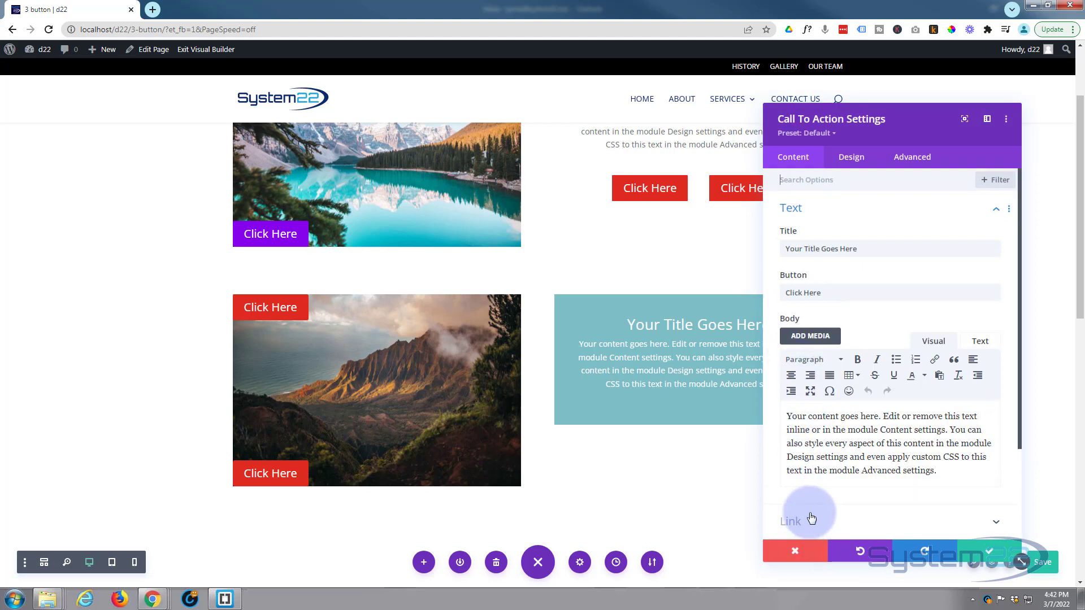
Step: Remove the Call To Action module's background color
{"action": "scroll", "coordinate": [812, 517], "scroll_direction": "down", "scroll_amount": 2}
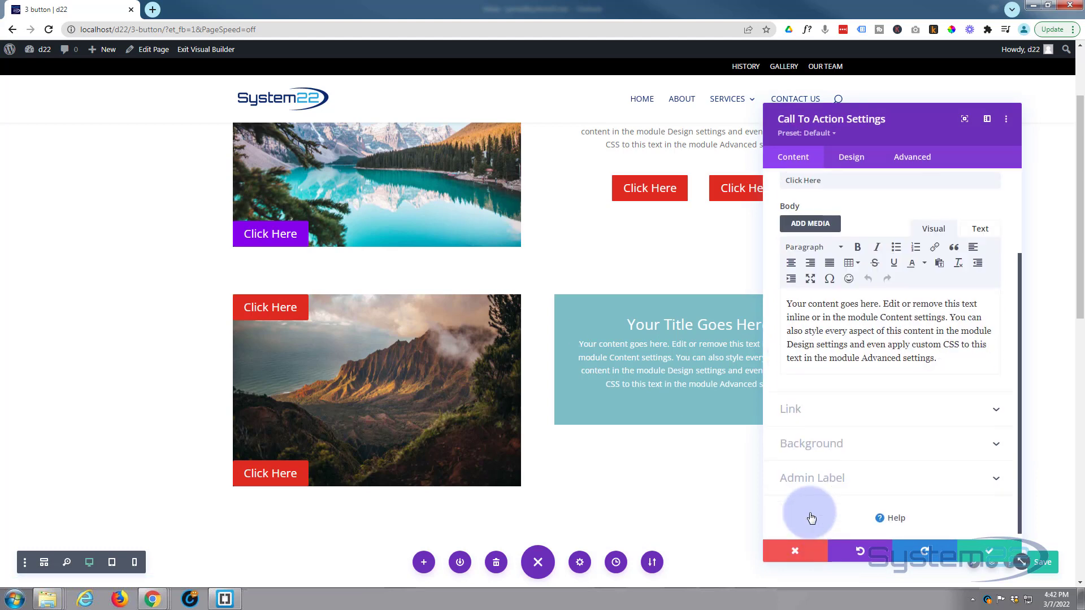
{"action": "left_click", "coordinate": [836, 443]}
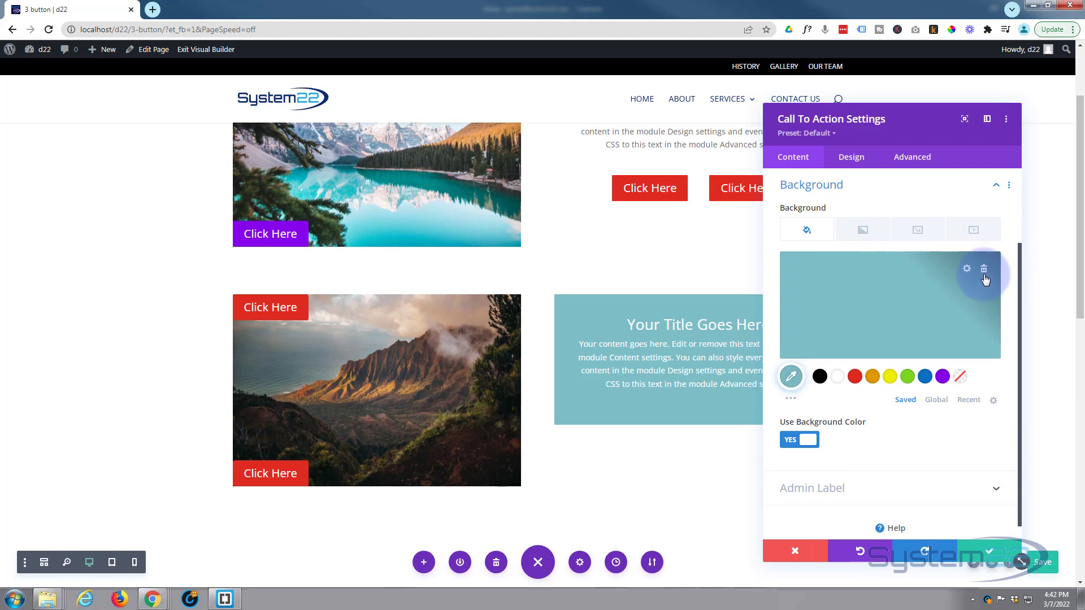
{"action": "left_click", "coordinate": [984, 271]}
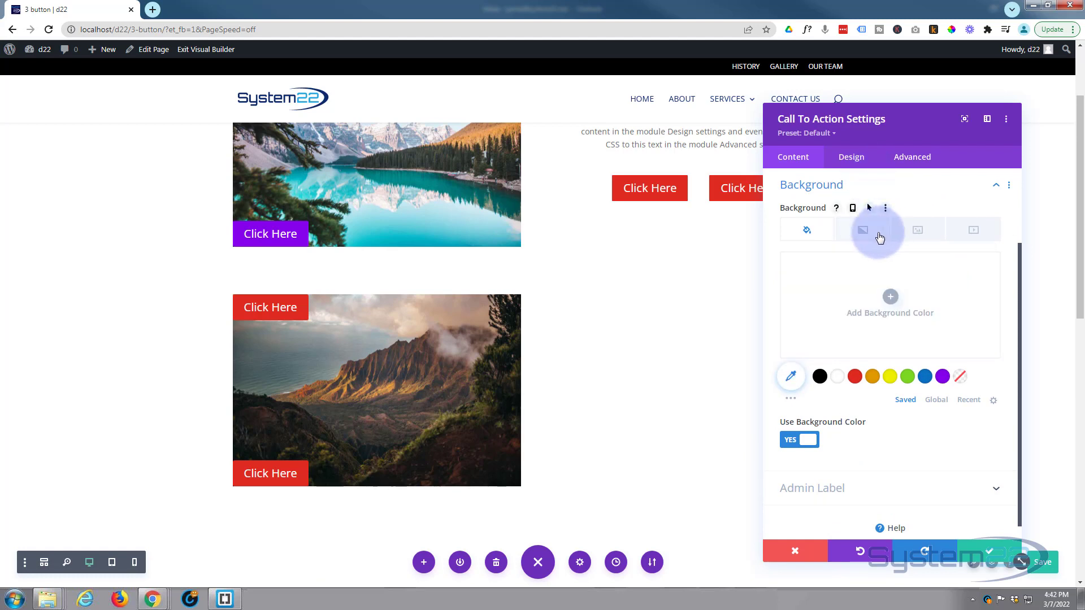
Step: Set the Call To Action module's text color to Dark and save its settings
{"action": "left_click", "coordinate": [854, 158]}
{"action": "left_click", "coordinate": [852, 210]}
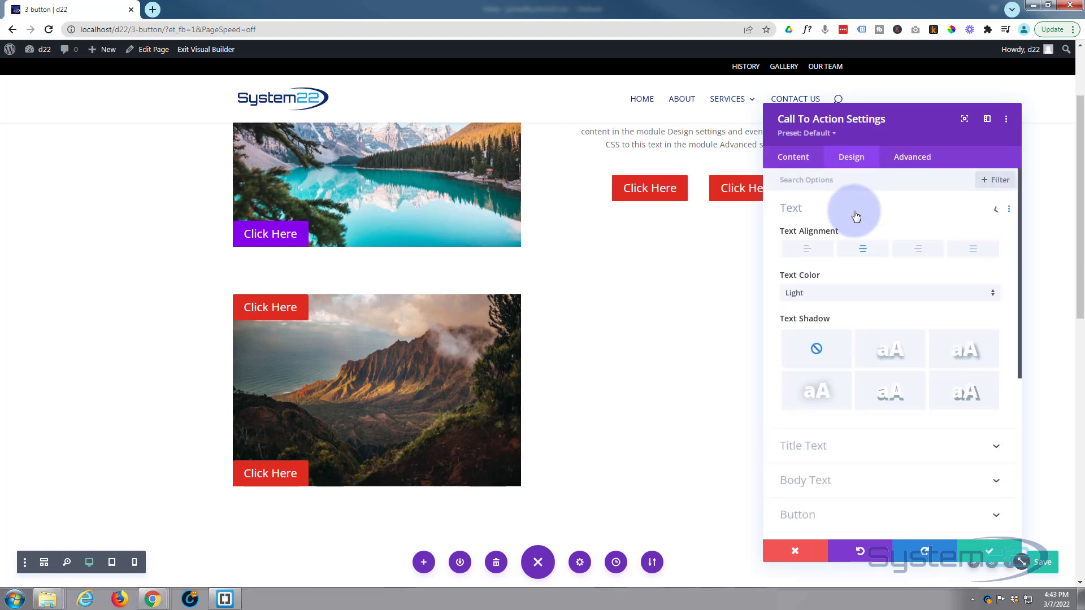
{"action": "left_click", "coordinate": [868, 295]}
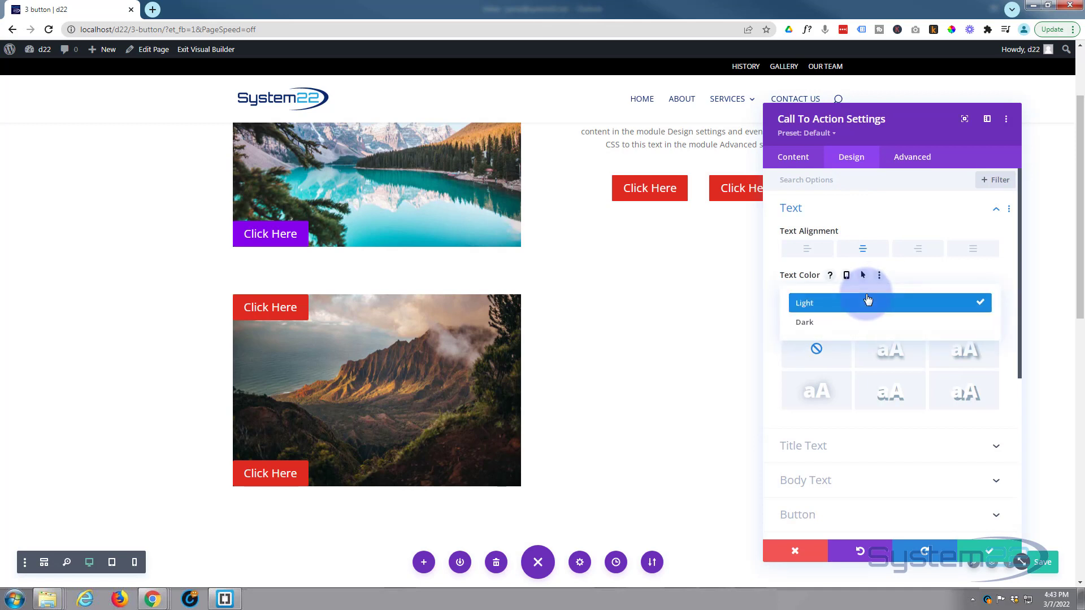
{"action": "left_click", "coordinate": [835, 321]}
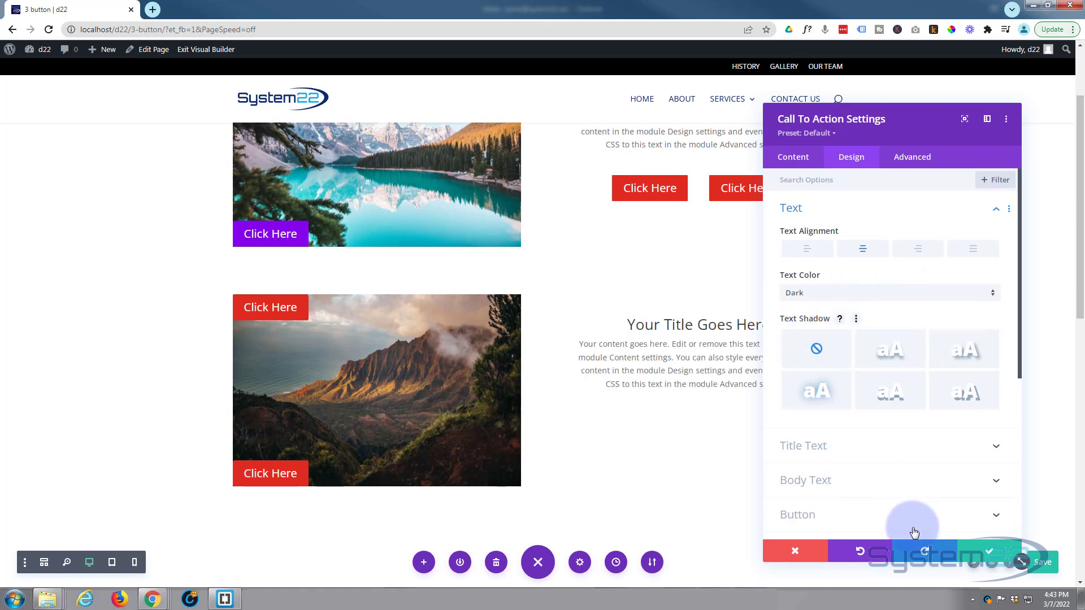
{"action": "left_click", "coordinate": [990, 551]}
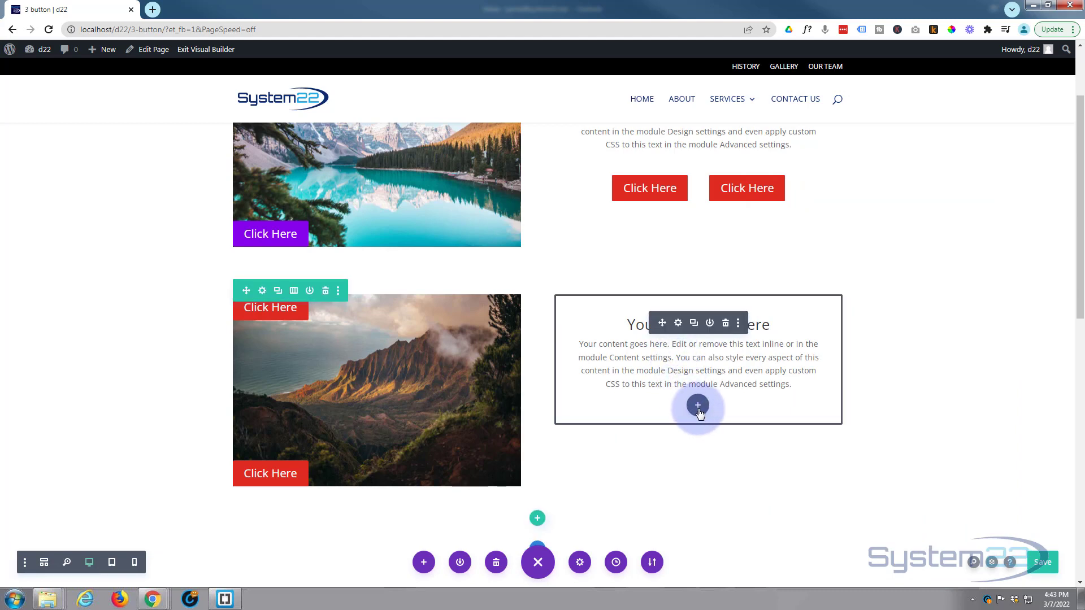
Step: Insert a Button module below the Call To Action text and enable custom button styles with white text
{"action": "left_click", "coordinate": [698, 408]}
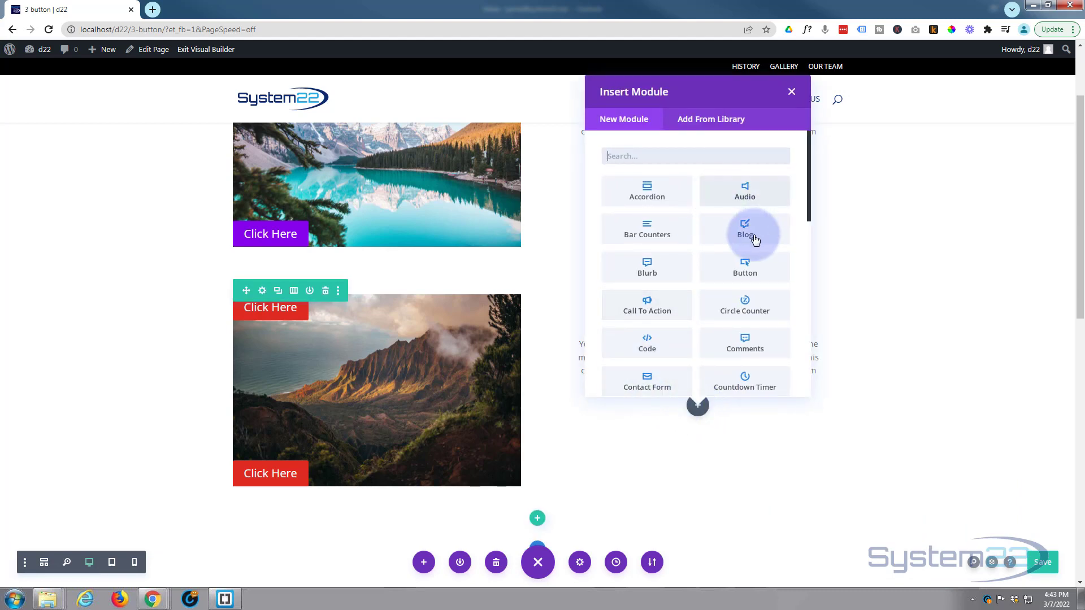
{"action": "left_click", "coordinate": [739, 270]}
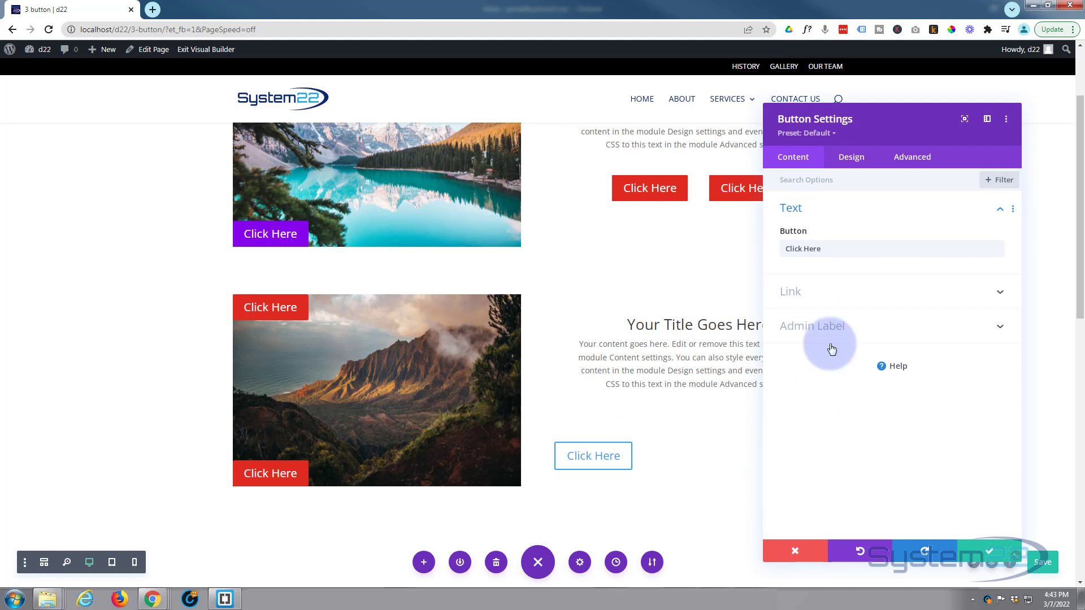
{"action": "left_click", "coordinate": [851, 160]}
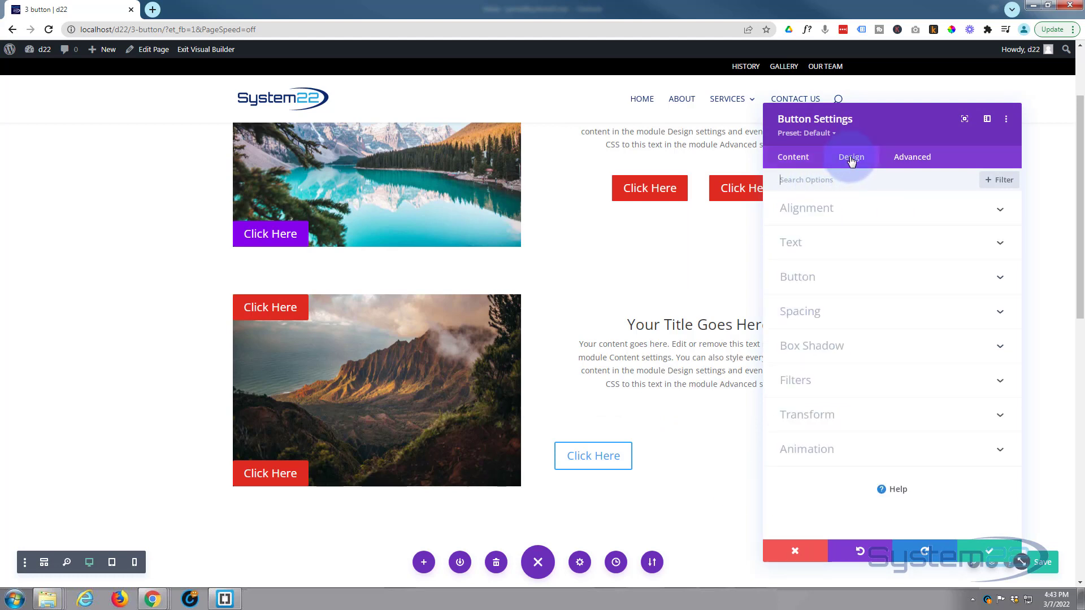
{"action": "left_click", "coordinate": [854, 278]}
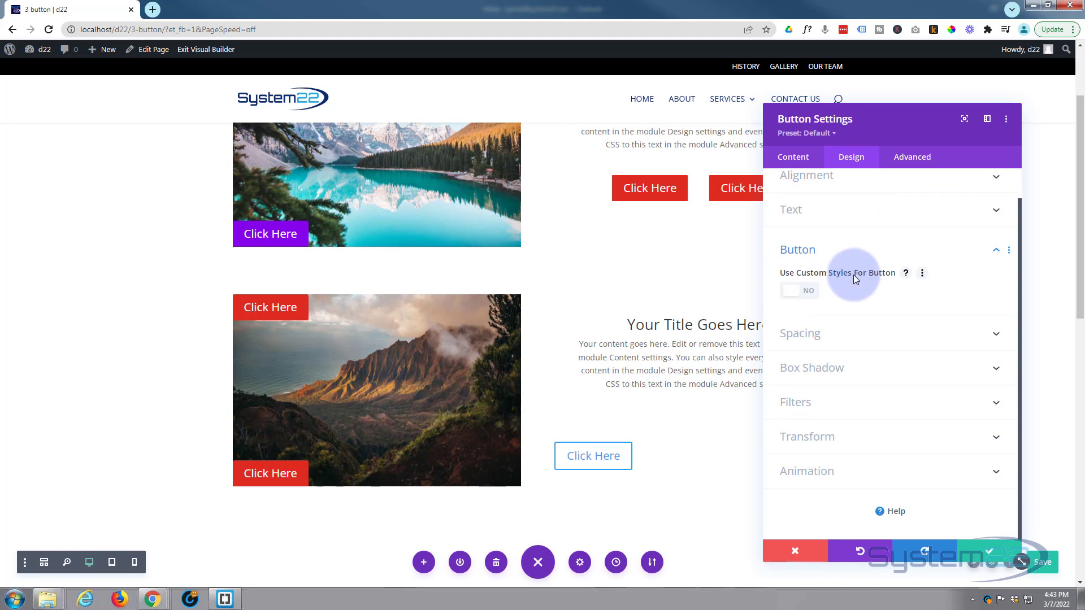
{"action": "left_click", "coordinate": [811, 294]}
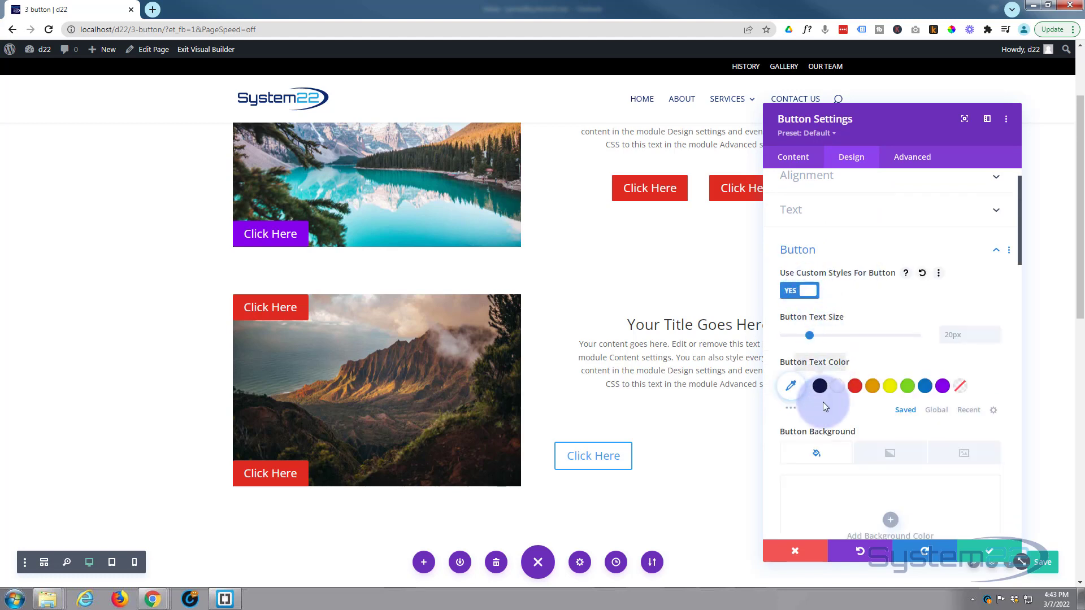
{"action": "left_click", "coordinate": [838, 388]}
Step: Give the new button a purple #8300e9 background and a 0px border width, and save it
{"action": "scroll", "coordinate": [841, 390], "scroll_direction": "down", "scroll_amount": 4}
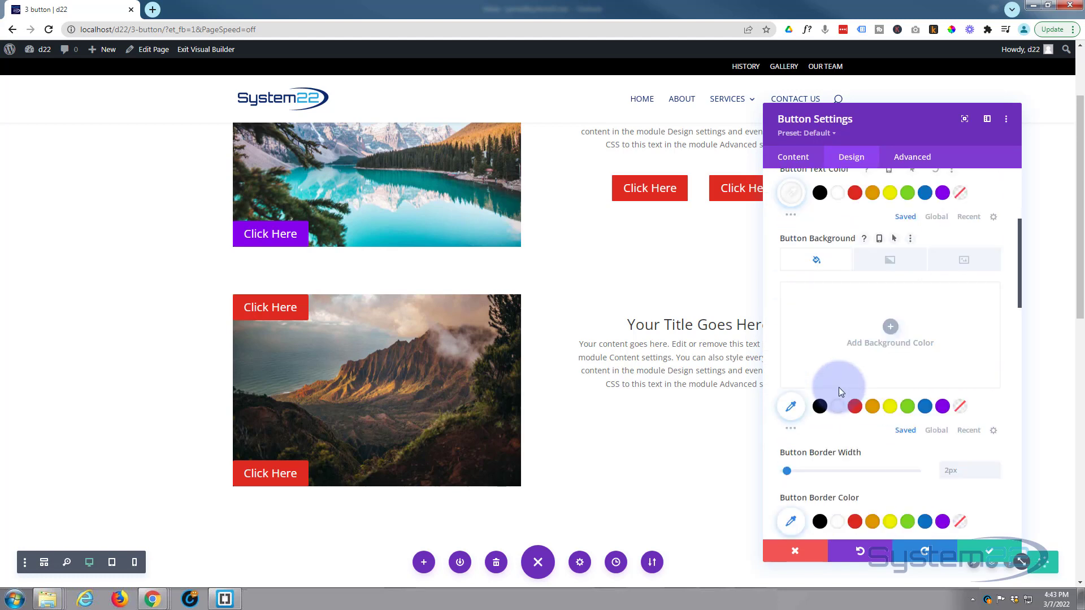
{"action": "left_click", "coordinate": [942, 374]}
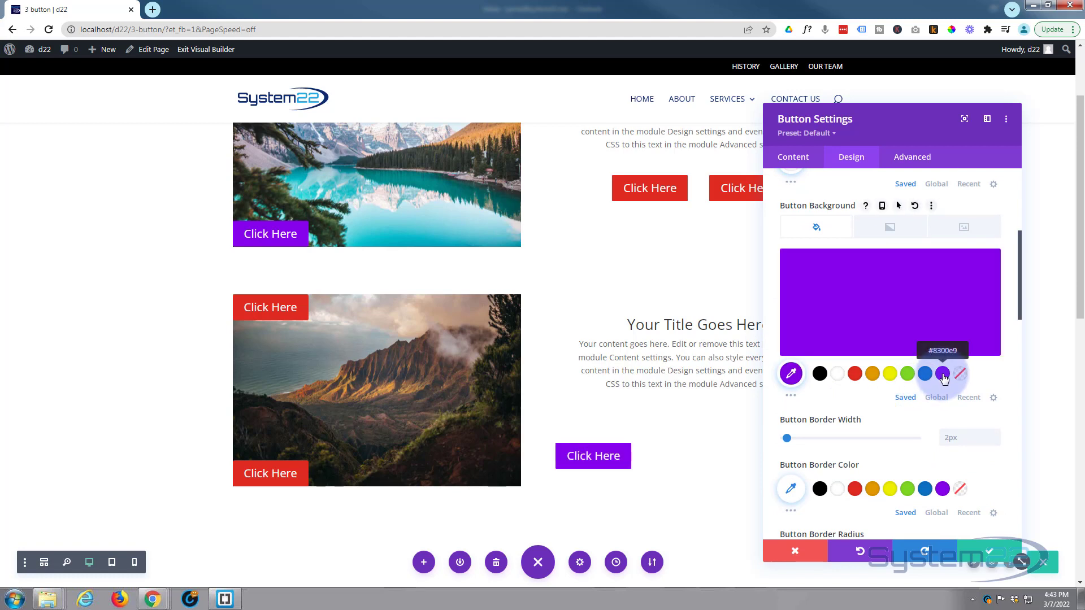
{"action": "left_click", "coordinate": [787, 438]}
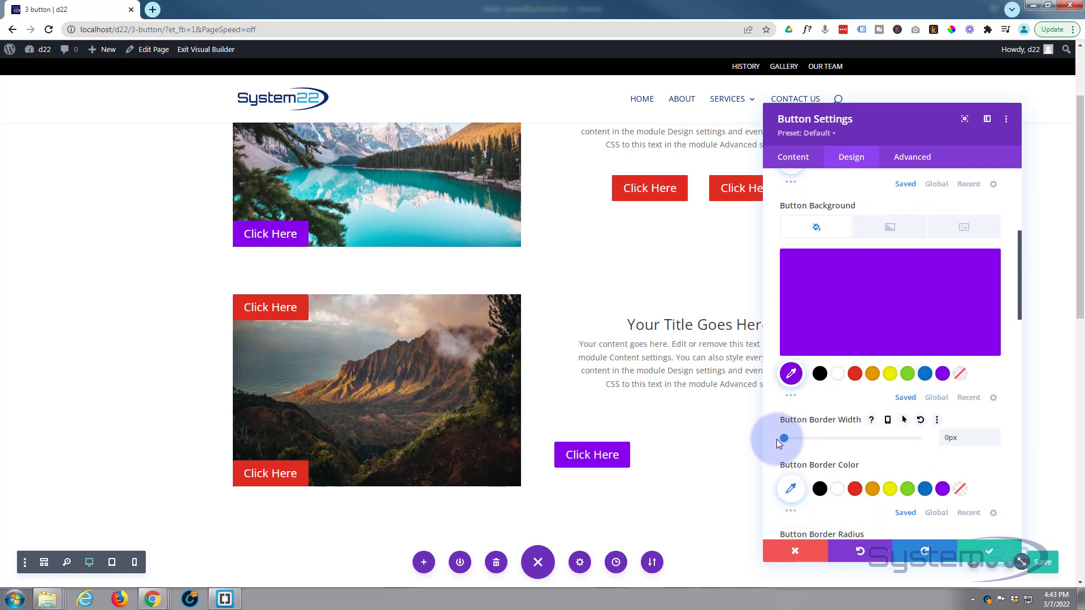
{"action": "left_click", "coordinate": [990, 552]}
Step: Duplicate the purple button below the Call To Action text
{"action": "mouse_move", "coordinate": [600, 453]}
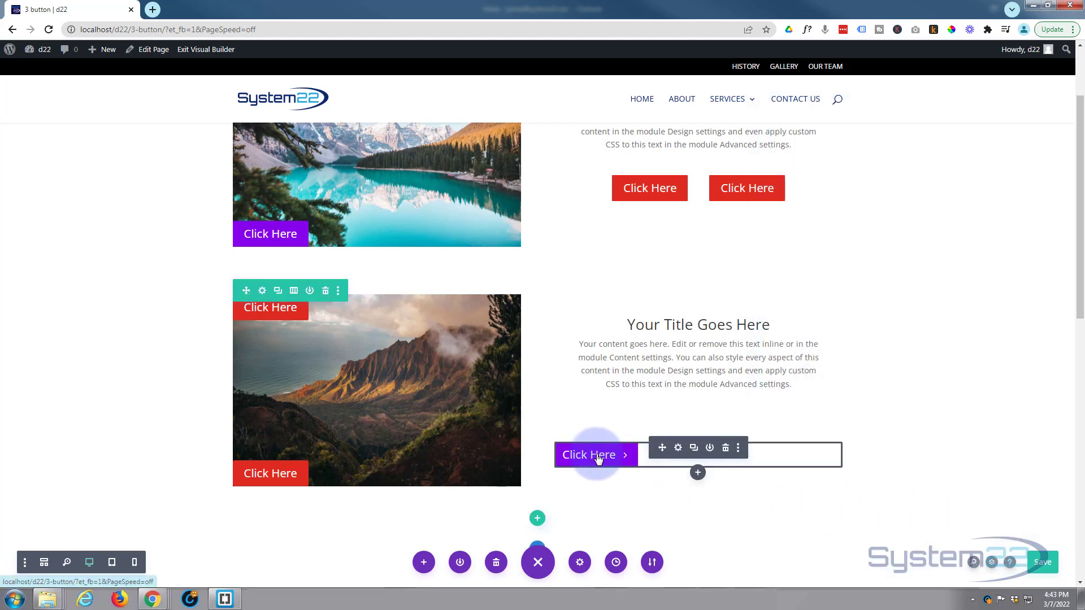
{"action": "left_click", "coordinate": [694, 449]}
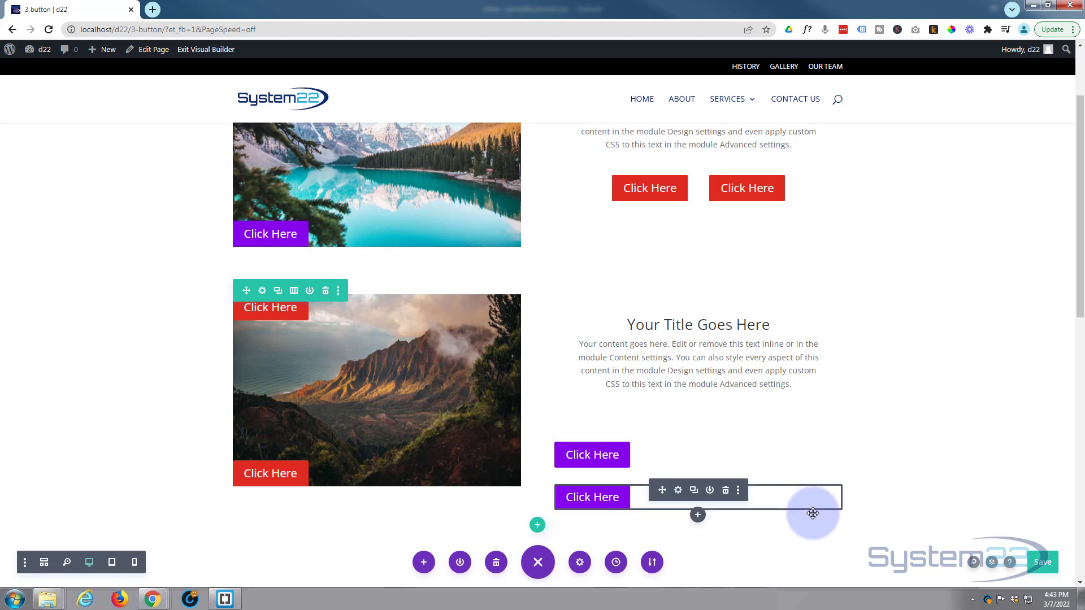
{"action": "left_click_drag", "start_coordinate": [812, 513], "coordinate": [666, 448]}
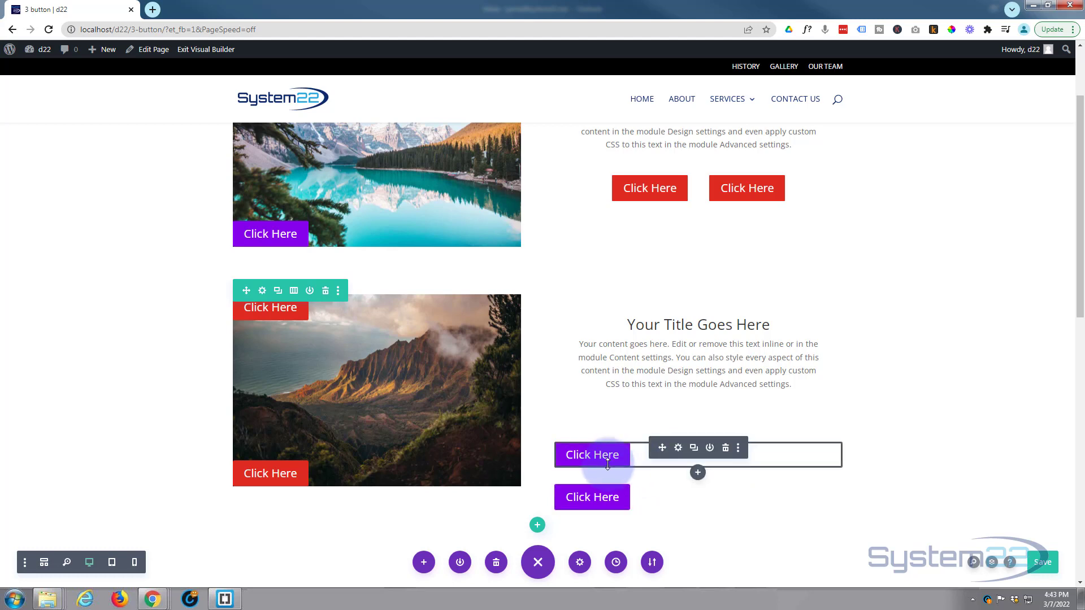
Step: Set the upper purple button to absolute position at the column's bottom-left location and save its settings
{"action": "left_click", "coordinate": [678, 449]}
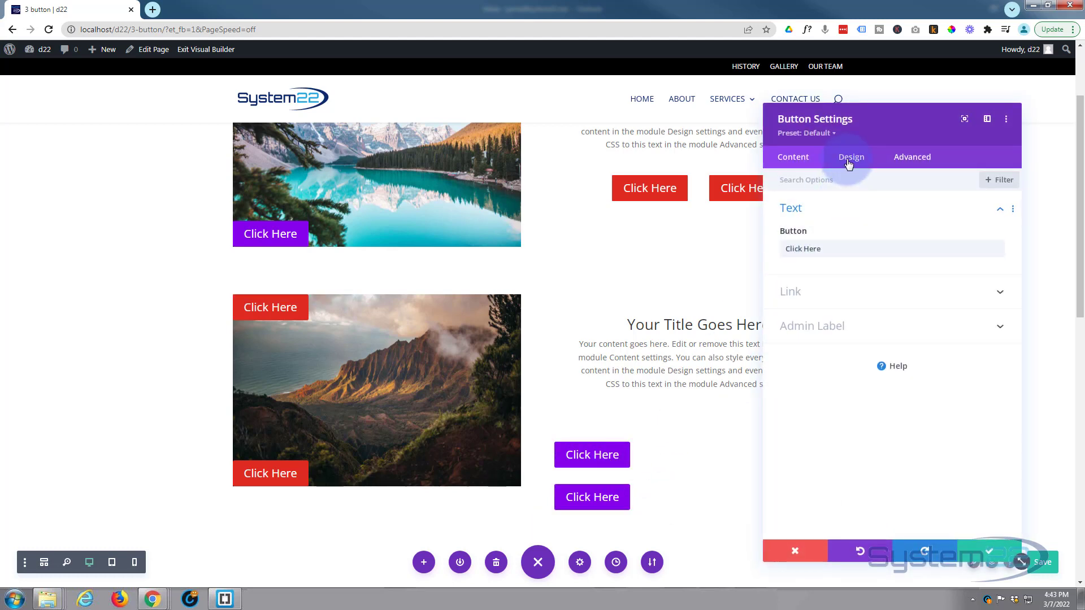
{"action": "left_click", "coordinate": [902, 158]}
{"action": "left_click", "coordinate": [879, 421]}
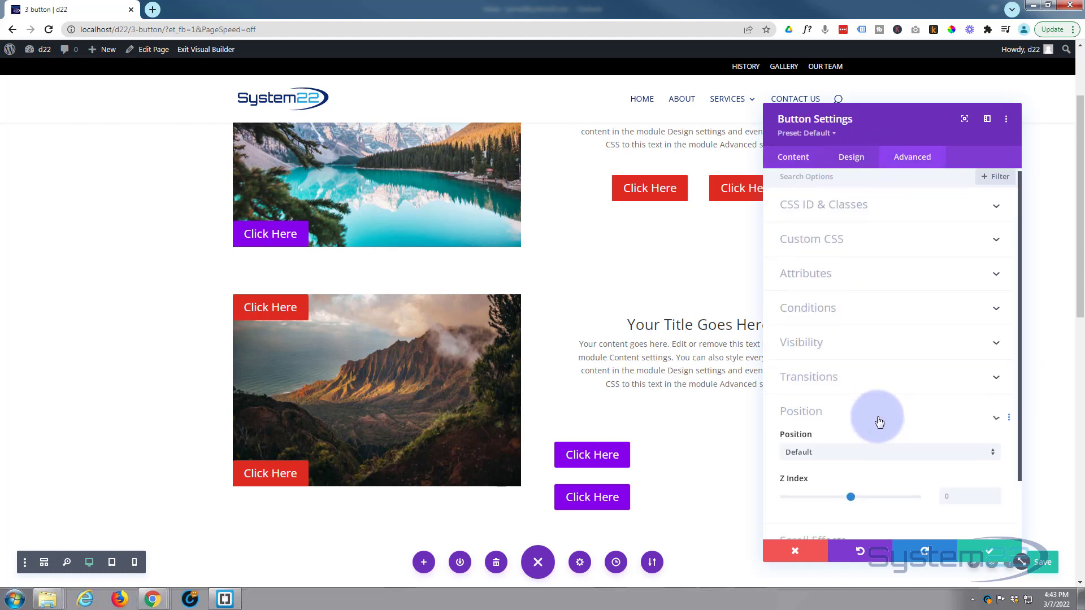
{"action": "left_click", "coordinate": [851, 377]}
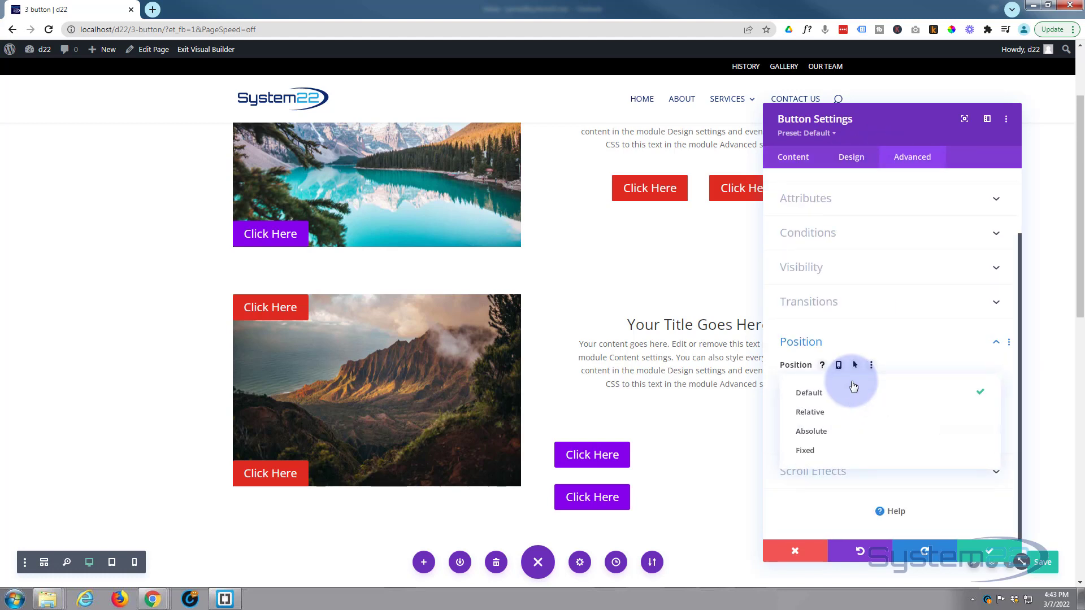
{"action": "left_click", "coordinate": [840, 432]}
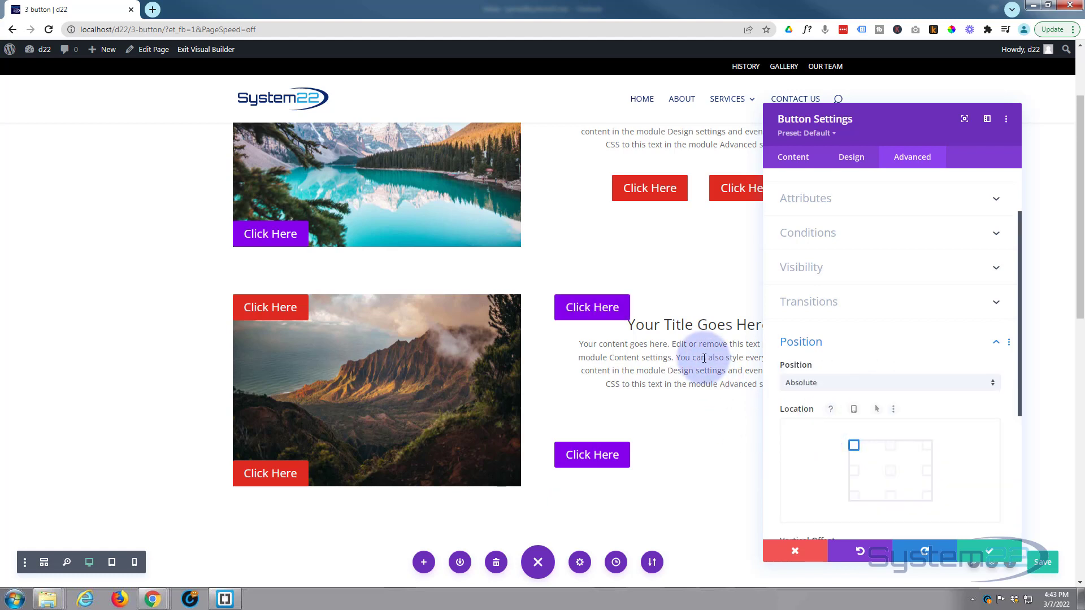
{"action": "left_click", "coordinate": [854, 496]}
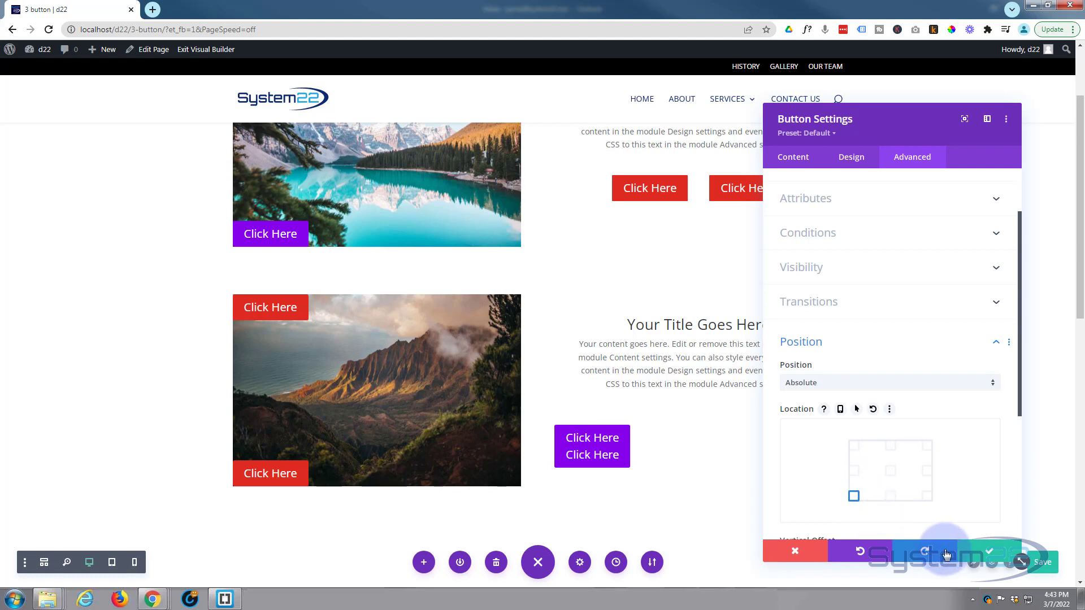
{"action": "left_click", "coordinate": [984, 552]}
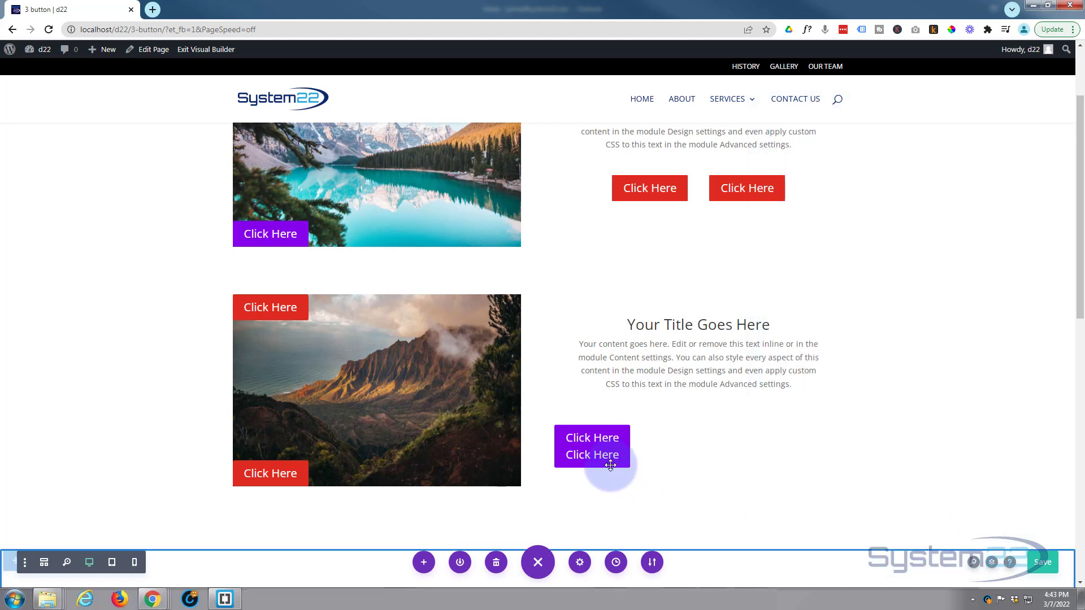
Step: Set the other purple button to absolute position at the column's bottom-right location
{"action": "mouse_move", "coordinate": [601, 459]}
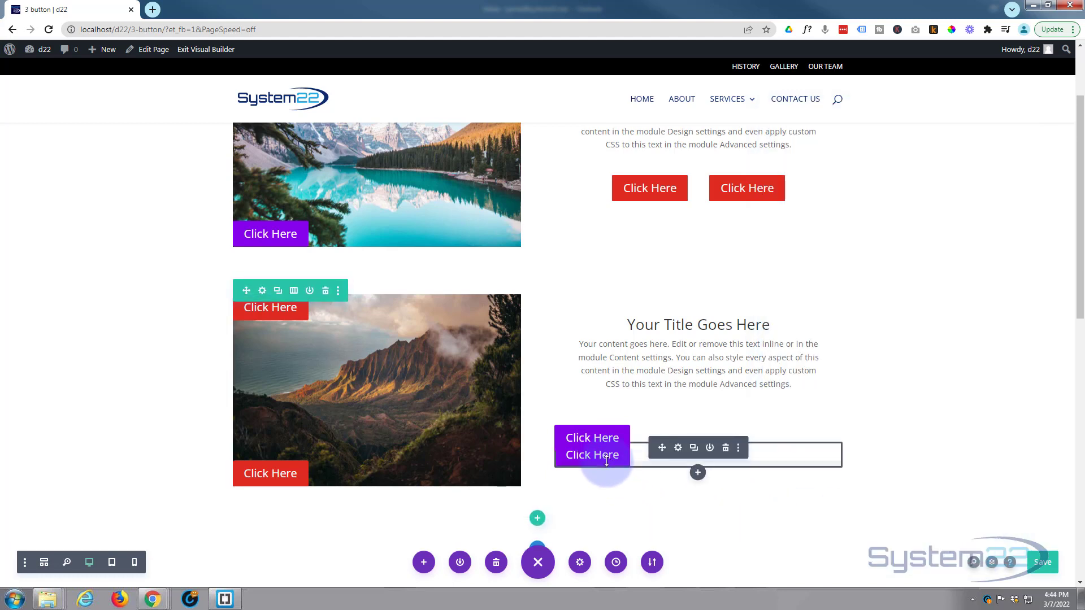
{"action": "left_click", "coordinate": [678, 448]}
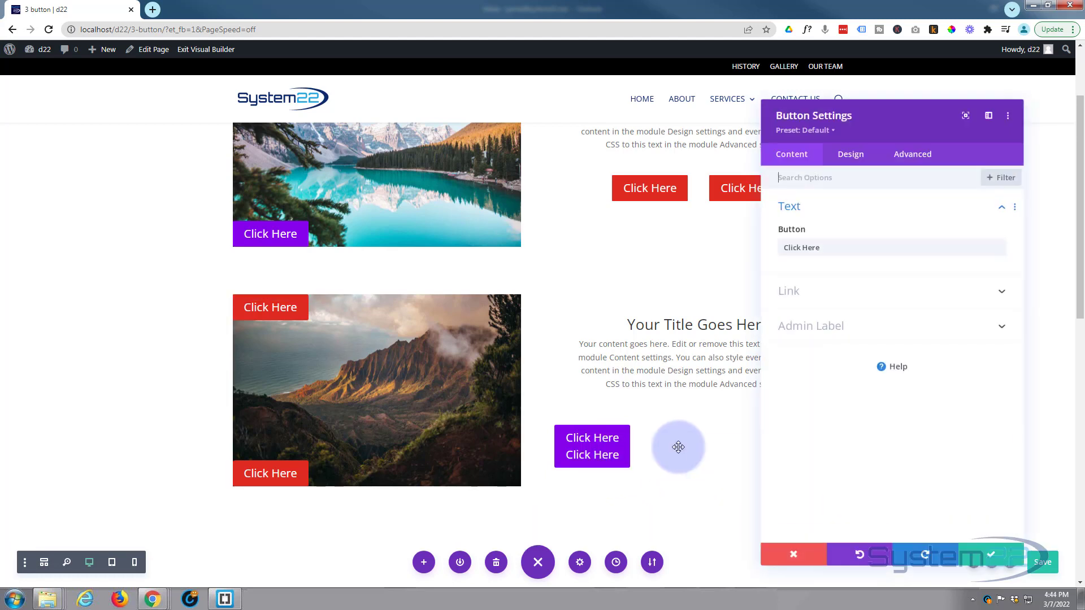
{"action": "left_click", "coordinate": [911, 158]}
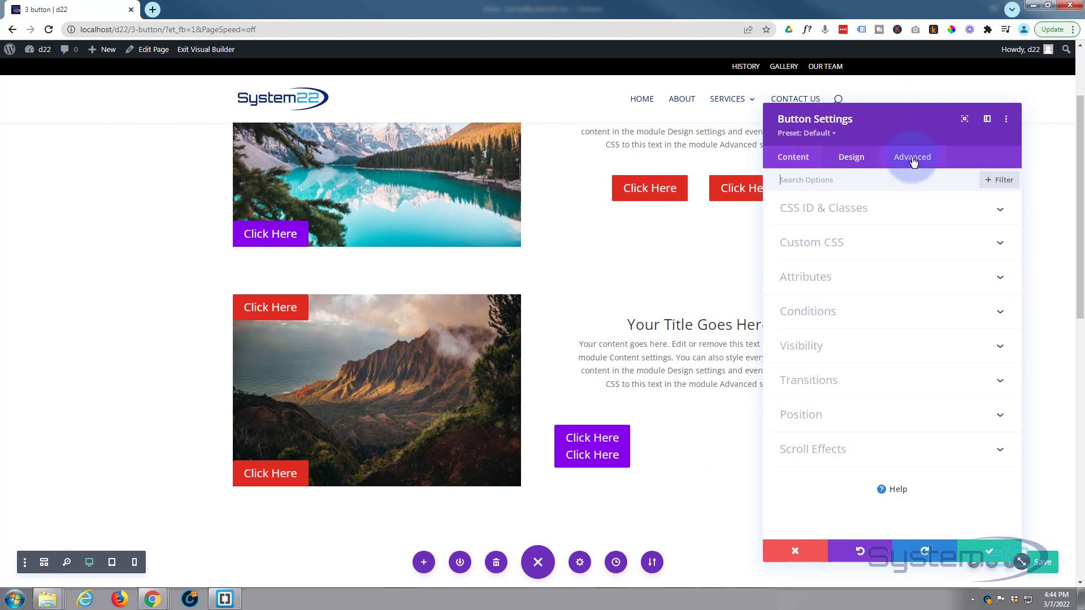
{"action": "left_click", "coordinate": [904, 414]}
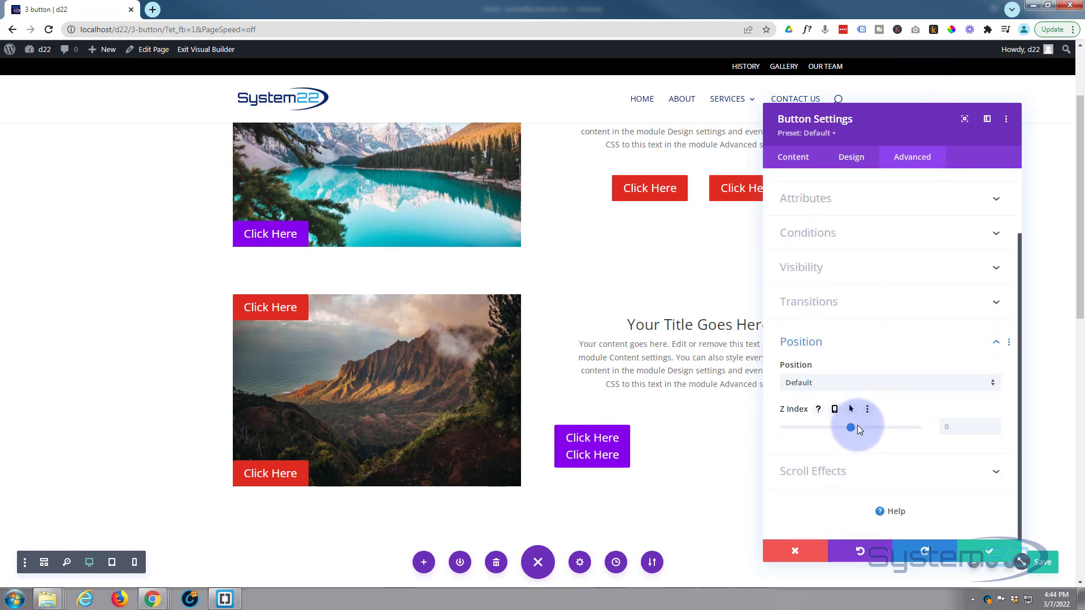
{"action": "left_click", "coordinate": [865, 383]}
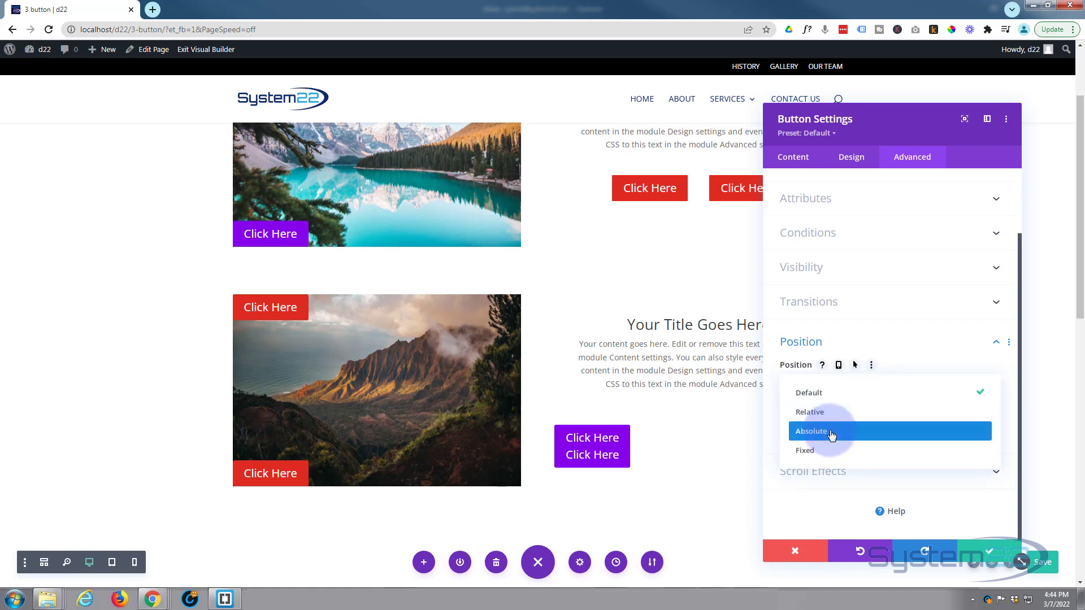
{"action": "left_click", "coordinate": [833, 432]}
{"action": "left_click", "coordinate": [927, 495]}
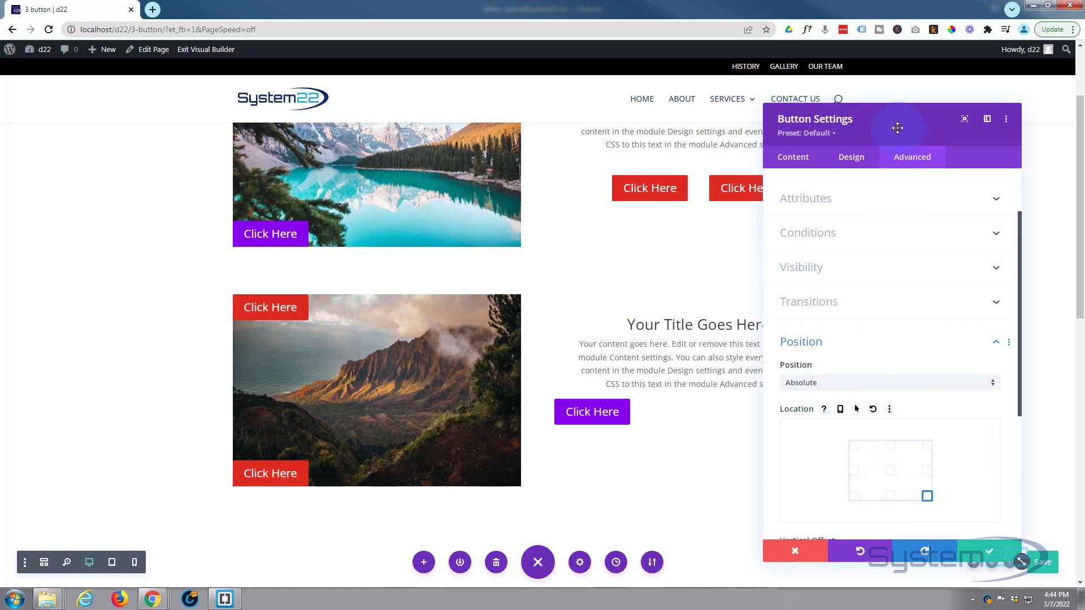
Step: Clear the settings window off the purple buttons and set the bottom-right button's vertical offset to 20px
{"action": "left_click_drag", "start_coordinate": [901, 124], "coordinate": [381, 136]}
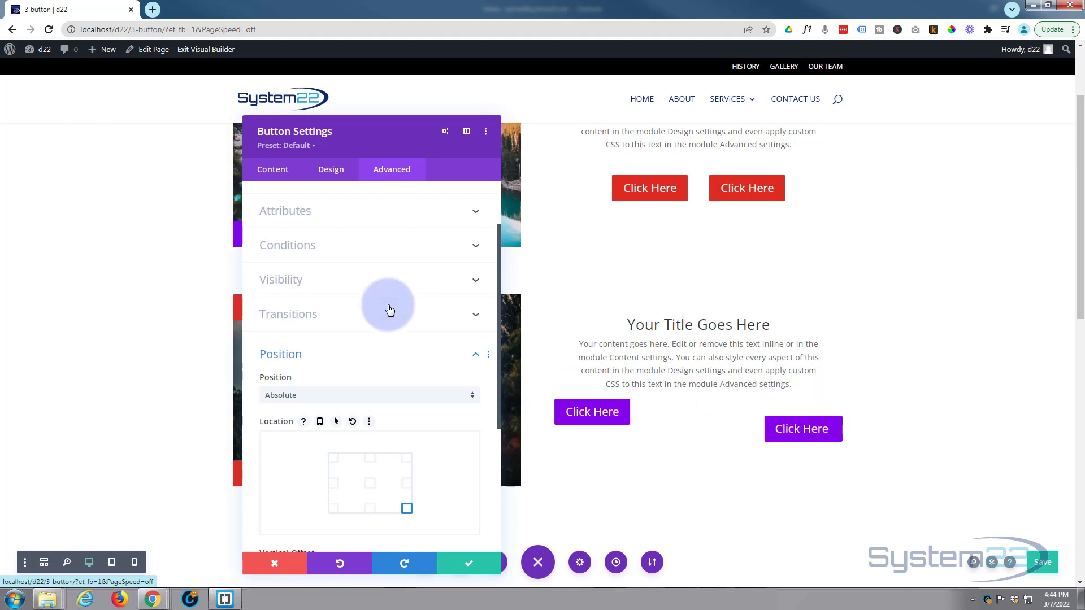
{"action": "scroll", "coordinate": [416, 363], "scroll_direction": "down", "scroll_amount": 4}
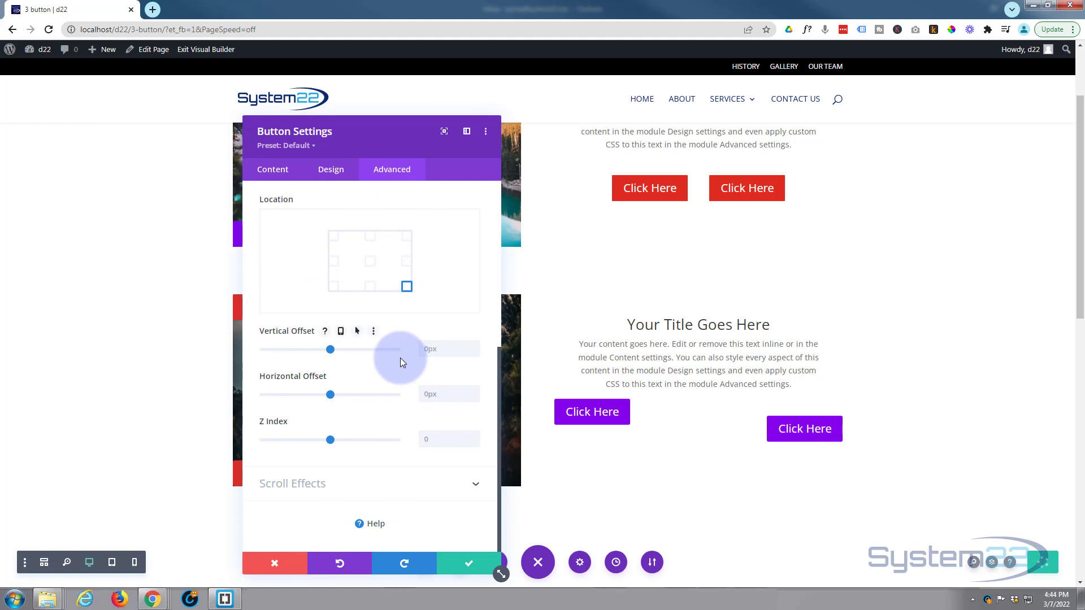
{"action": "left_click_drag", "start_coordinate": [331, 351], "coordinate": [332, 349]}
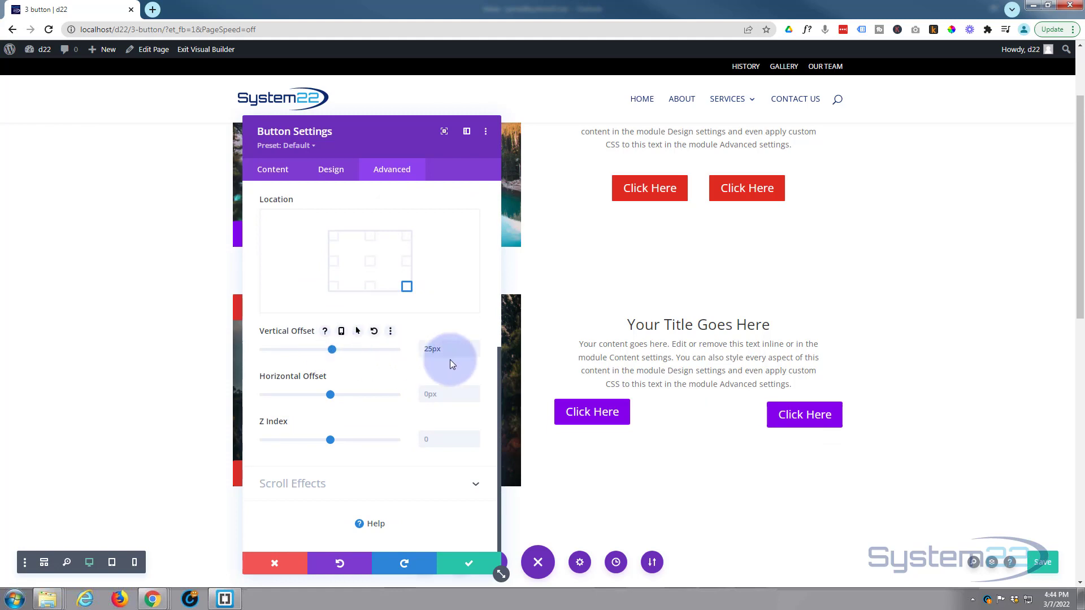
{"action": "left_click", "coordinate": [474, 353]}
{"action": "left_click", "coordinate": [473, 354]}
{"action": "left_click", "coordinate": [474, 353]}
{"action": "left_click", "coordinate": [473, 353]}
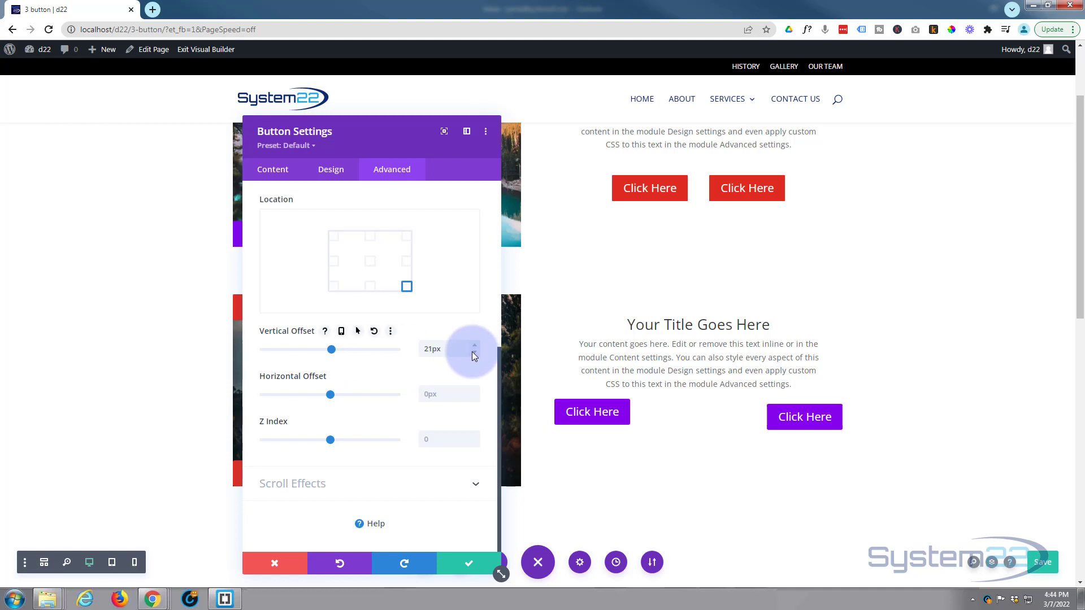
{"action": "left_click", "coordinate": [474, 353]}
{"action": "left_click", "coordinate": [473, 354]}
{"action": "left_click", "coordinate": [474, 354]}
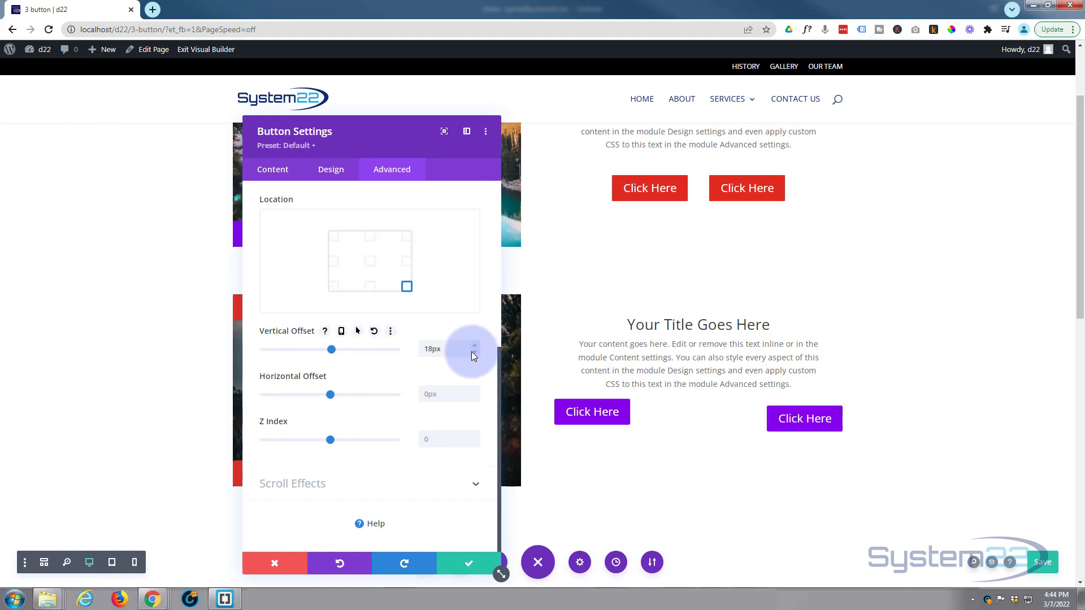
{"action": "left_click", "coordinate": [474, 345]}
{"action": "left_click", "coordinate": [474, 345]}
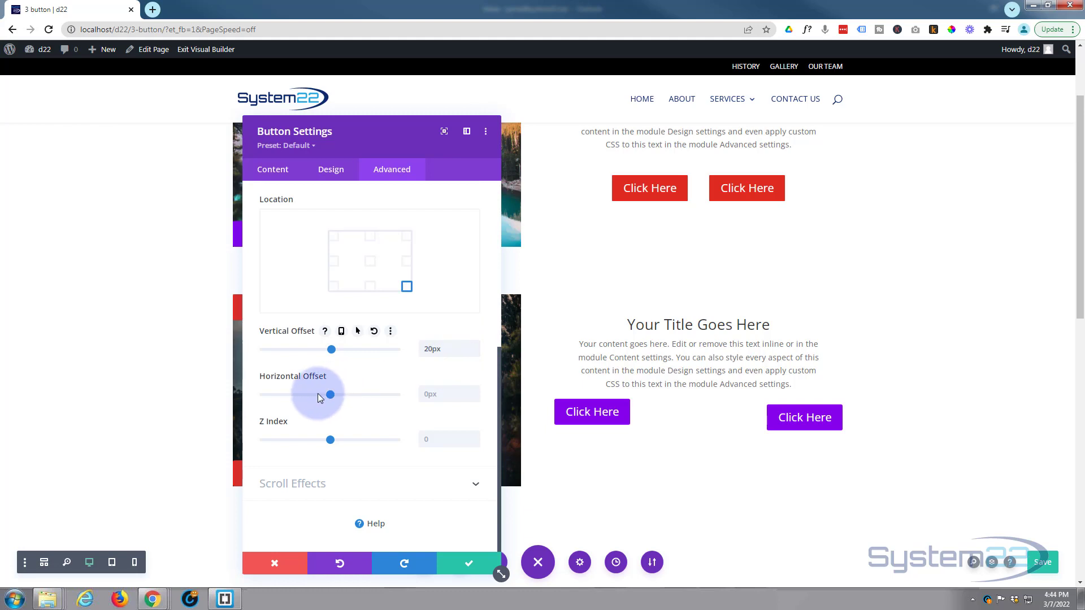
Step: Set the bottom-right purple button's horizontal offset to 100px
{"action": "left_click_drag", "start_coordinate": [330, 391], "coordinate": [338, 390]}
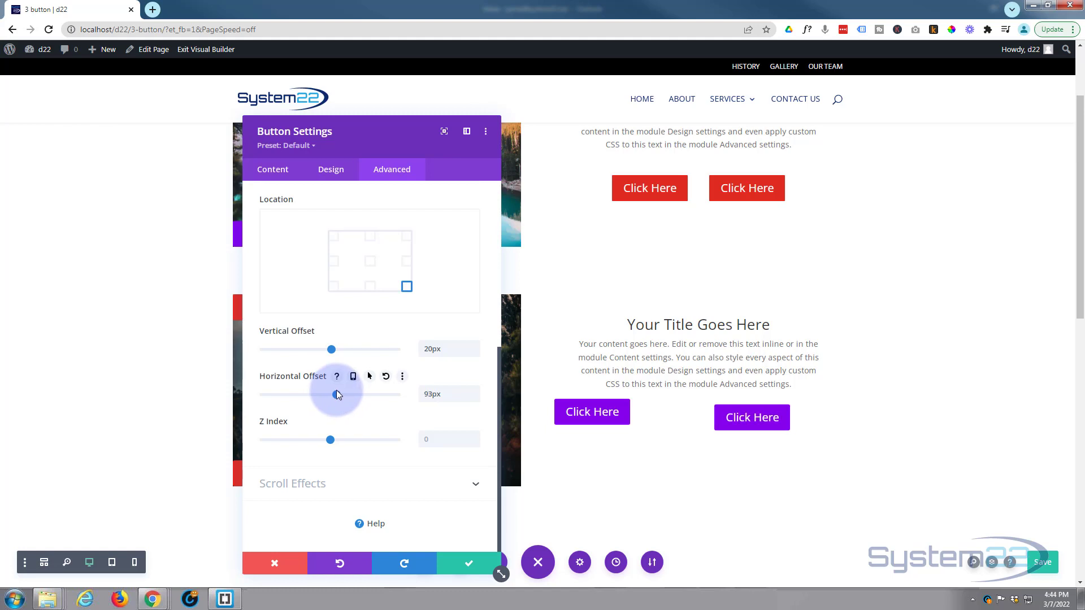
{"action": "left_click", "coordinate": [478, 392]}
{"action": "key", "text": "Up"}
{"action": "key", "text": "Up"}
{"action": "key", "text": "Up"}
{"action": "key", "text": "Up"}
{"action": "key", "text": "Up"}
{"action": "key", "text": "Up"}
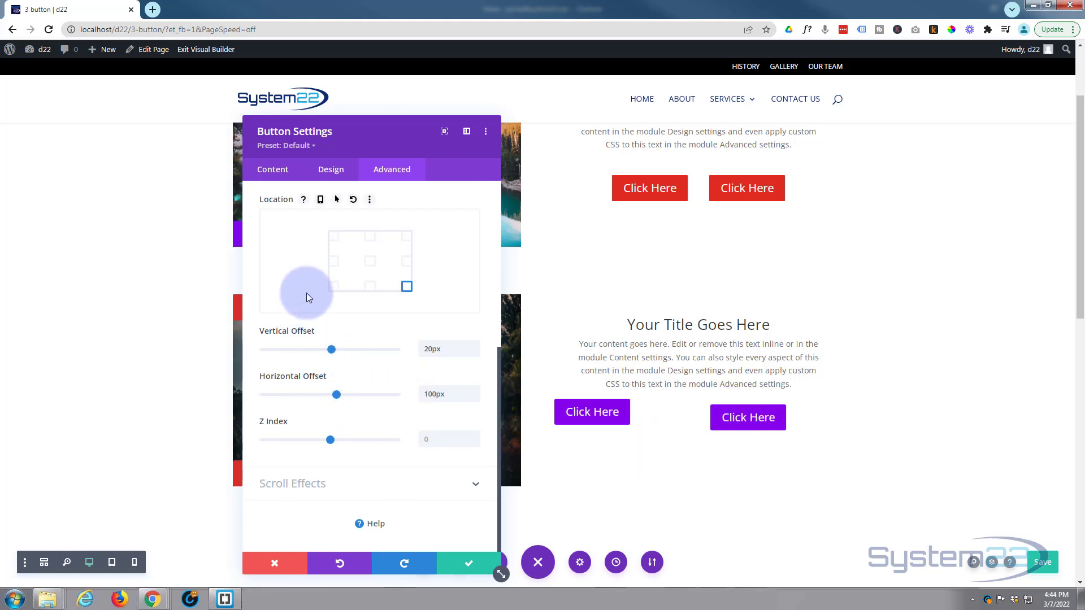
Step: Save the bottom-right purple button's settings and set the bottom-left purple button's vertical offset to -10px
{"action": "left_click", "coordinate": [468, 563]}
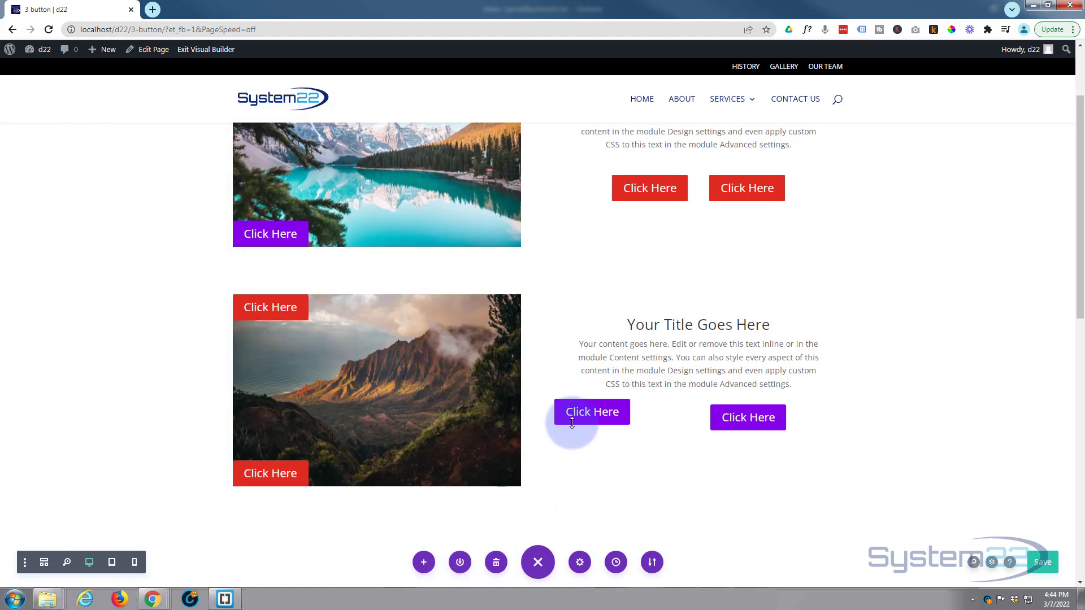
{"action": "left_click", "coordinate": [572, 405]}
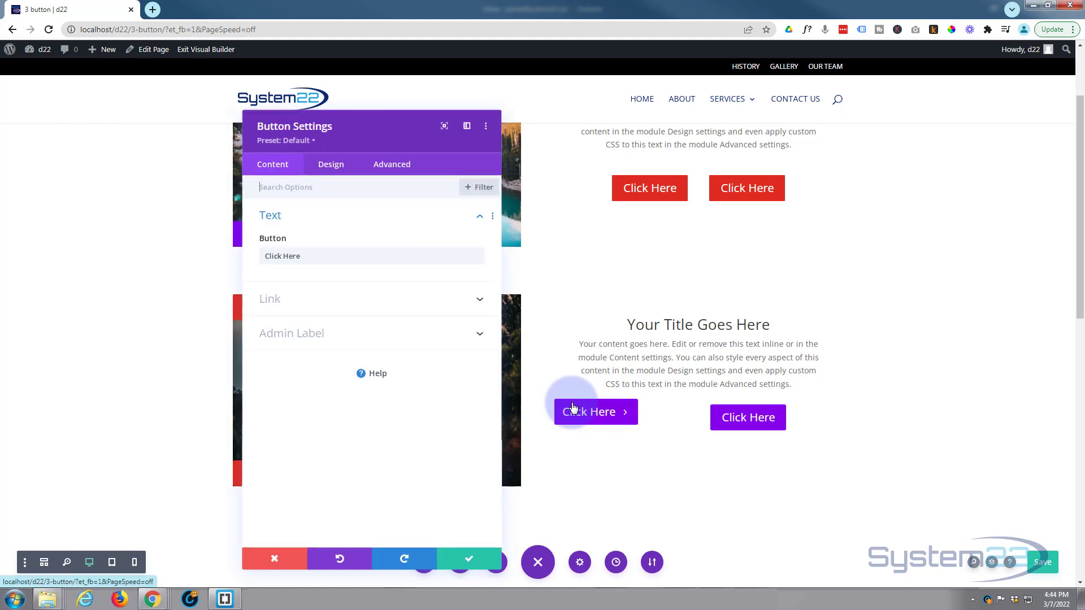
{"action": "left_click", "coordinate": [391, 171]}
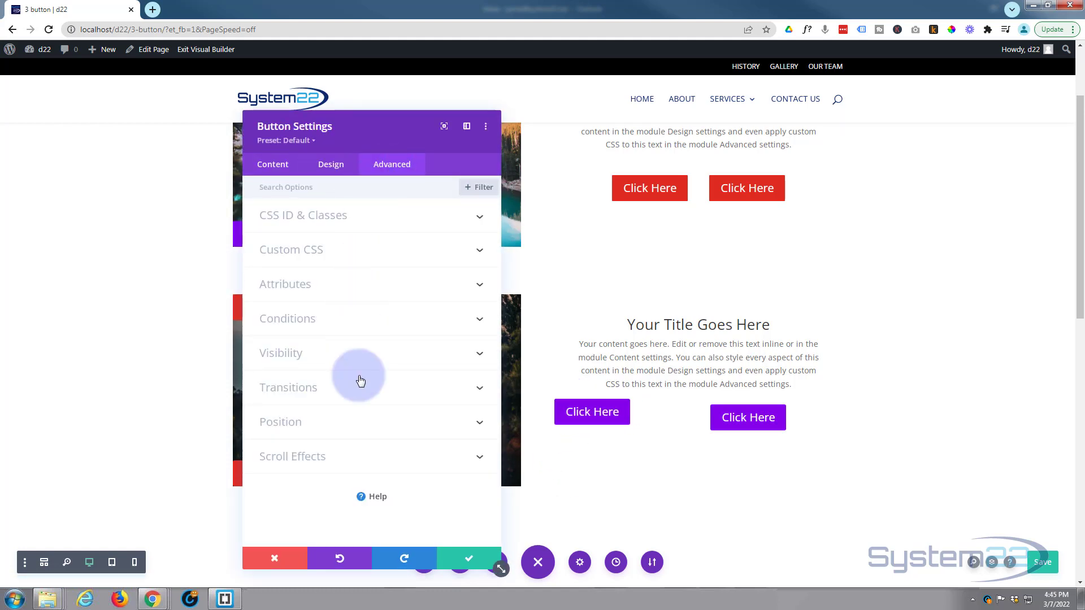
{"action": "left_click", "coordinate": [354, 423]}
{"action": "scroll", "coordinate": [316, 377], "scroll_direction": "down", "scroll_amount": 1}
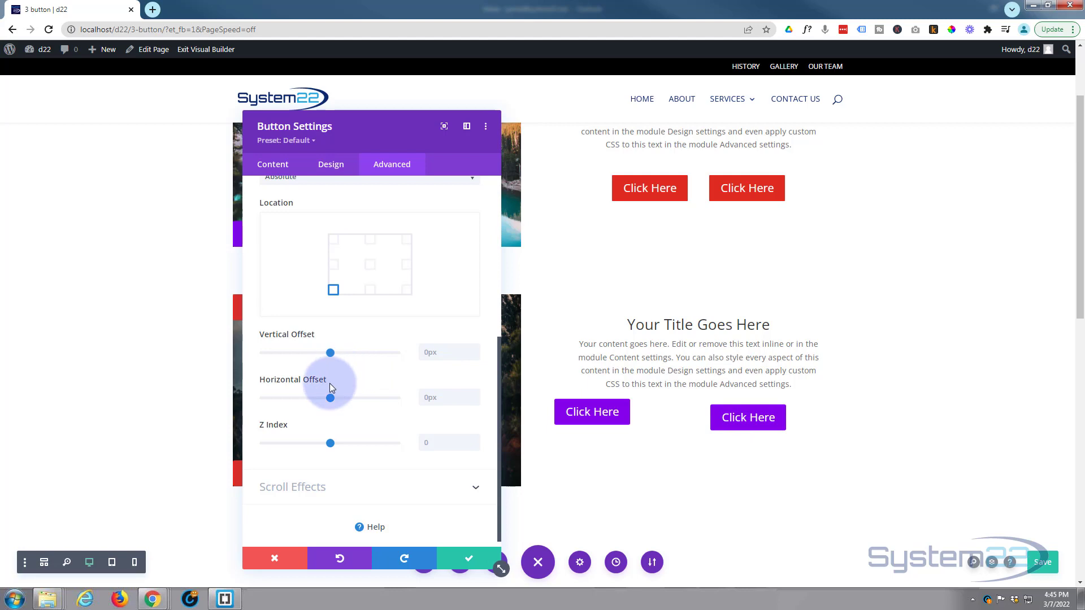
{"action": "left_click_drag", "start_coordinate": [330, 397], "coordinate": [341, 395]}
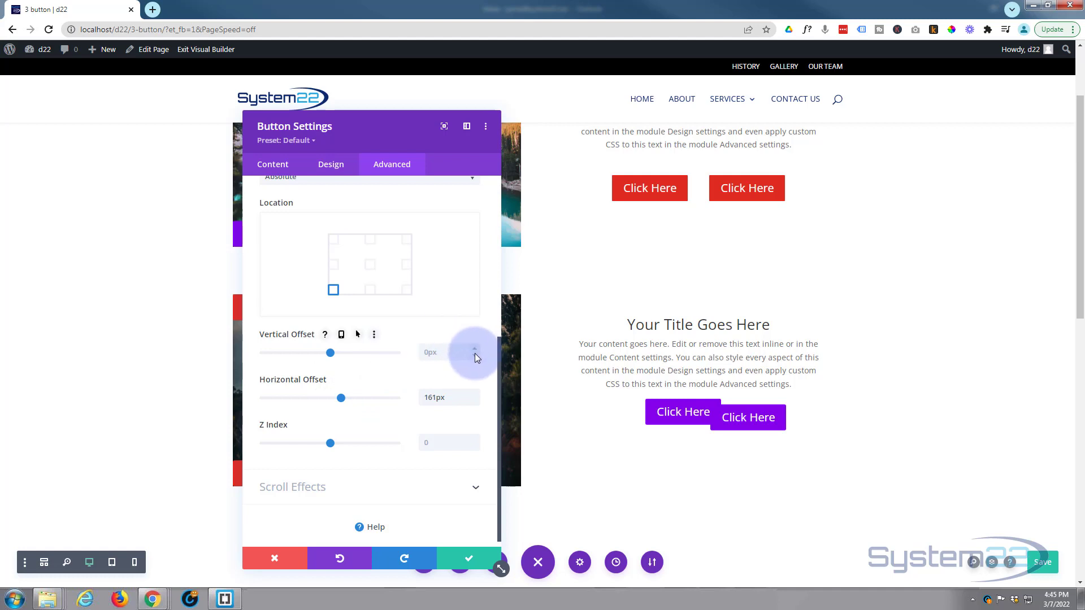
{"action": "left_click_drag", "start_coordinate": [472, 354], "coordinate": [472, 353]}
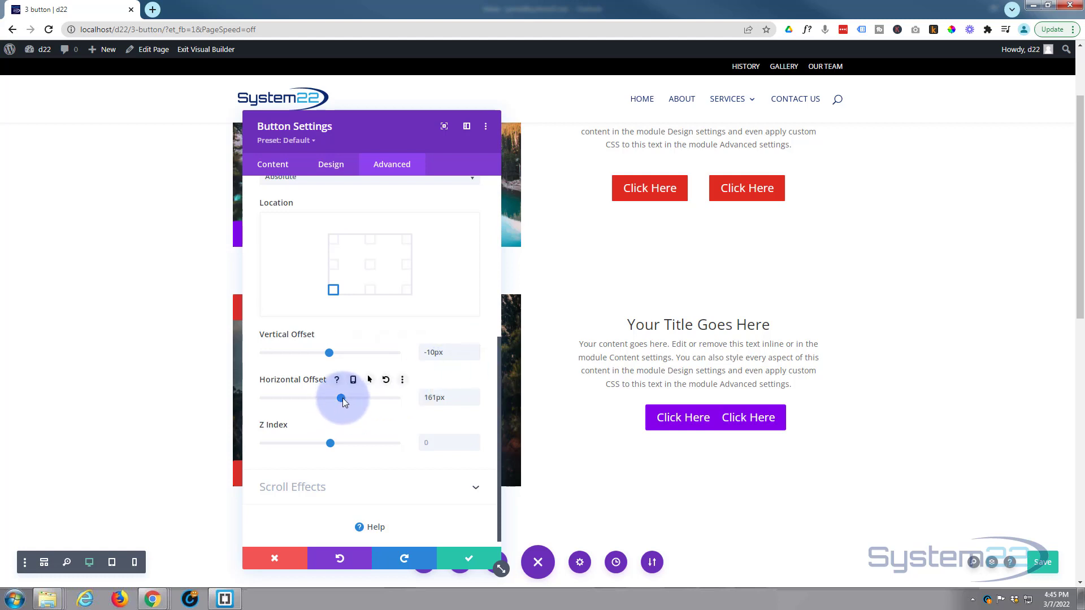
Step: Set the bottom-left purple button's horizontal offset to 100px
{"action": "left_click_drag", "start_coordinate": [341, 398], "coordinate": [337, 397]}
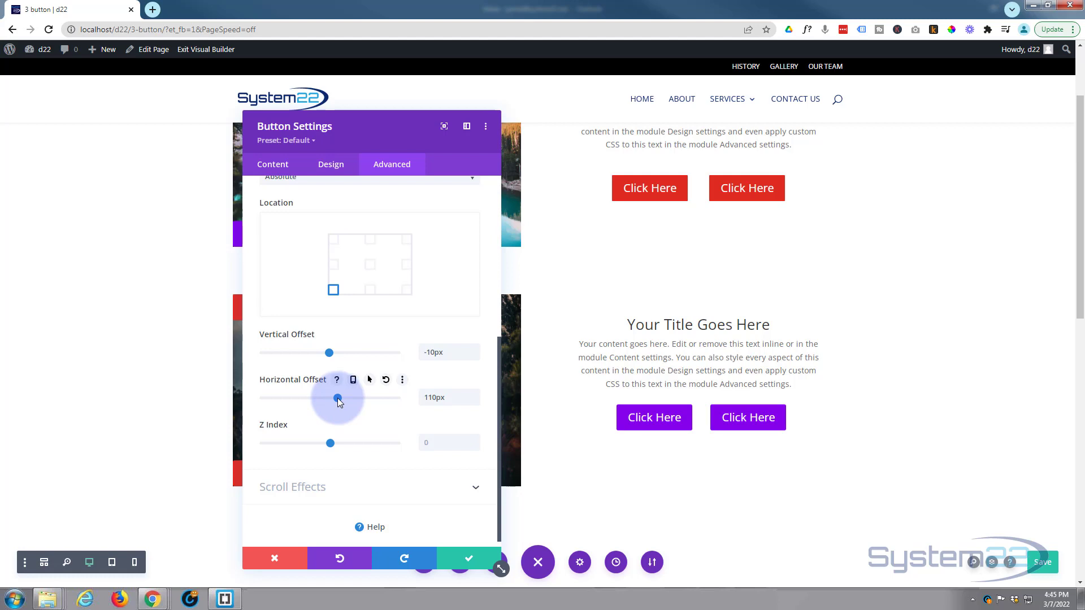
{"action": "left_click", "coordinate": [476, 400]}
{"action": "left_click", "coordinate": [475, 400]}
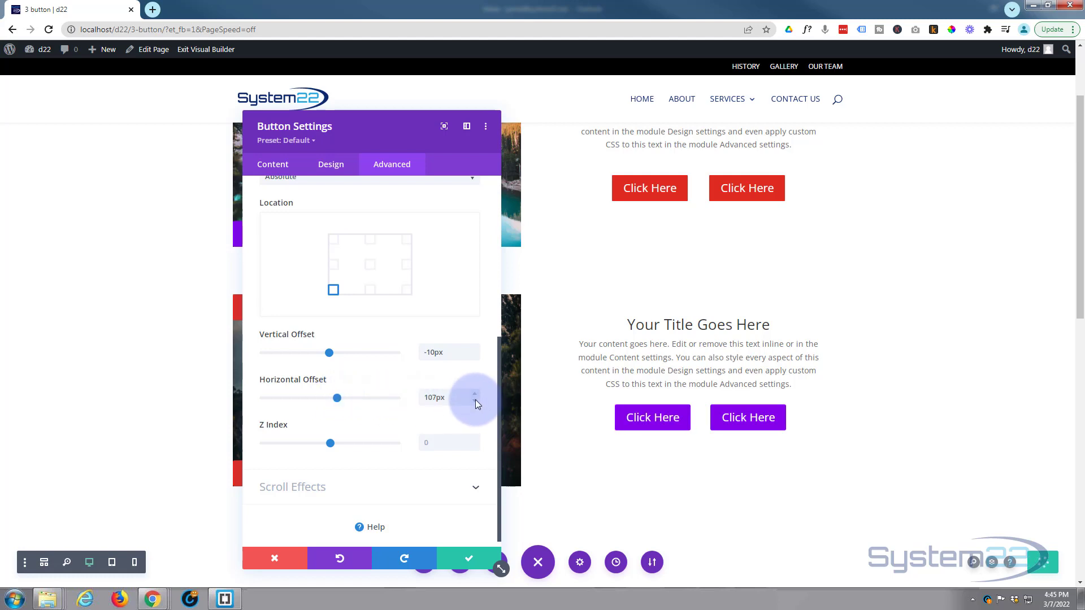
{"action": "left_click", "coordinate": [476, 400]}
{"action": "left_click", "coordinate": [476, 400]}
{"action": "left_click", "coordinate": [475, 400]}
{"action": "left_click", "coordinate": [476, 400]}
{"action": "left_click", "coordinate": [476, 400]}
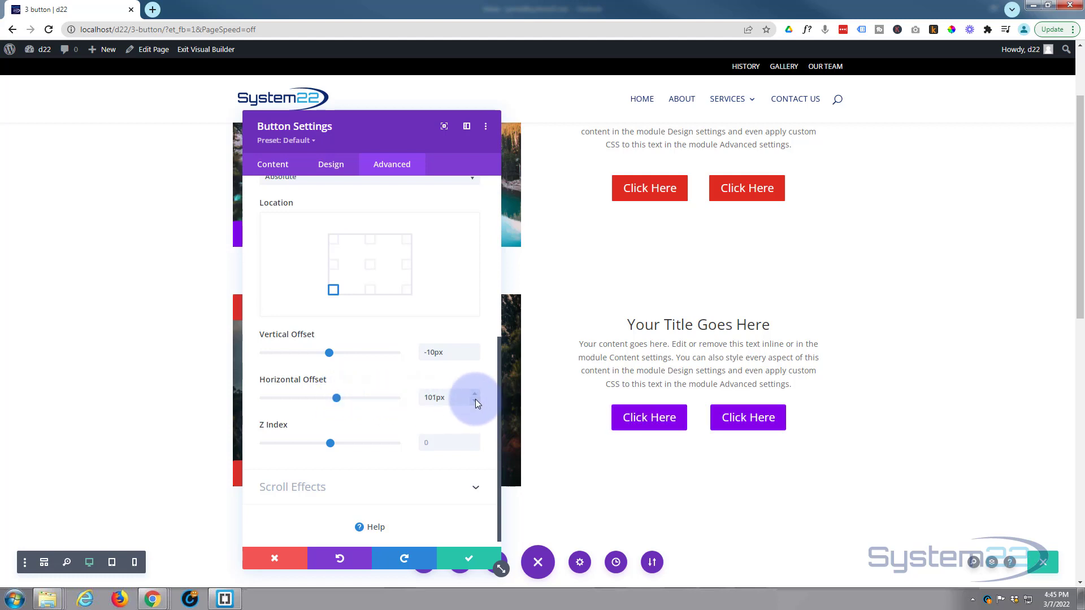
{"action": "left_click", "coordinate": [475, 400]}
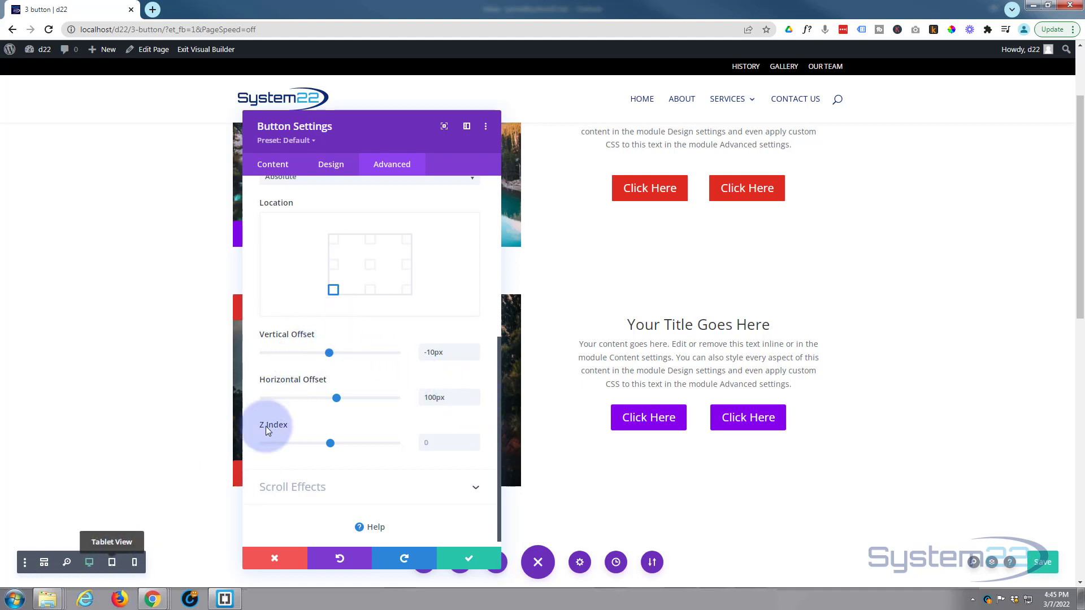
Step: Enable per-device horizontal offsets for the bottom-left purple button and set its phone value to -5px
{"action": "mouse_move", "coordinate": [318, 382]}
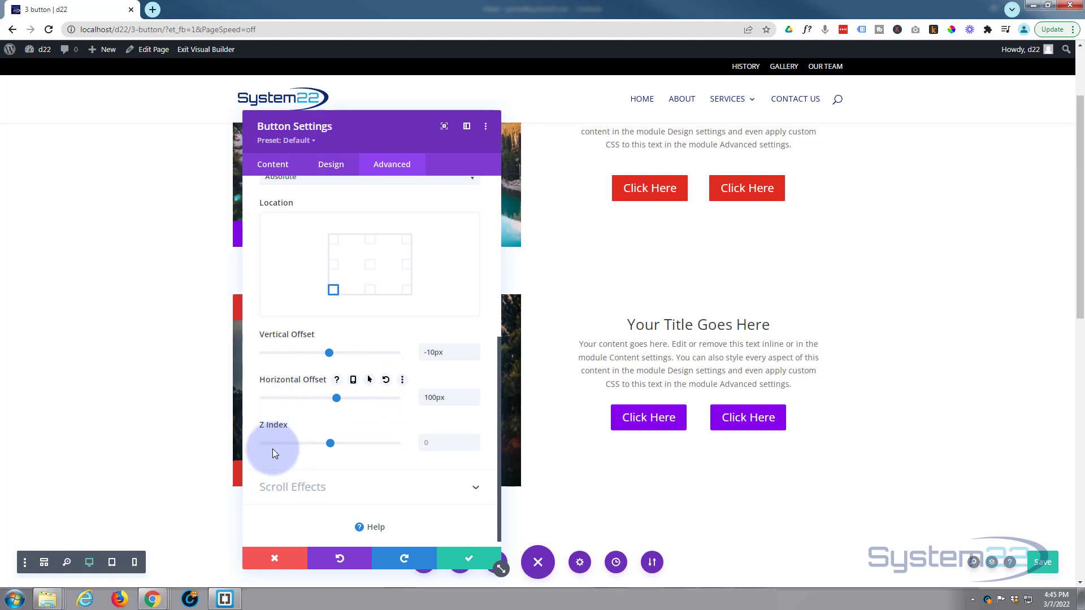
{"action": "mouse_move", "coordinate": [272, 427]}
{"action": "mouse_move", "coordinate": [290, 334]}
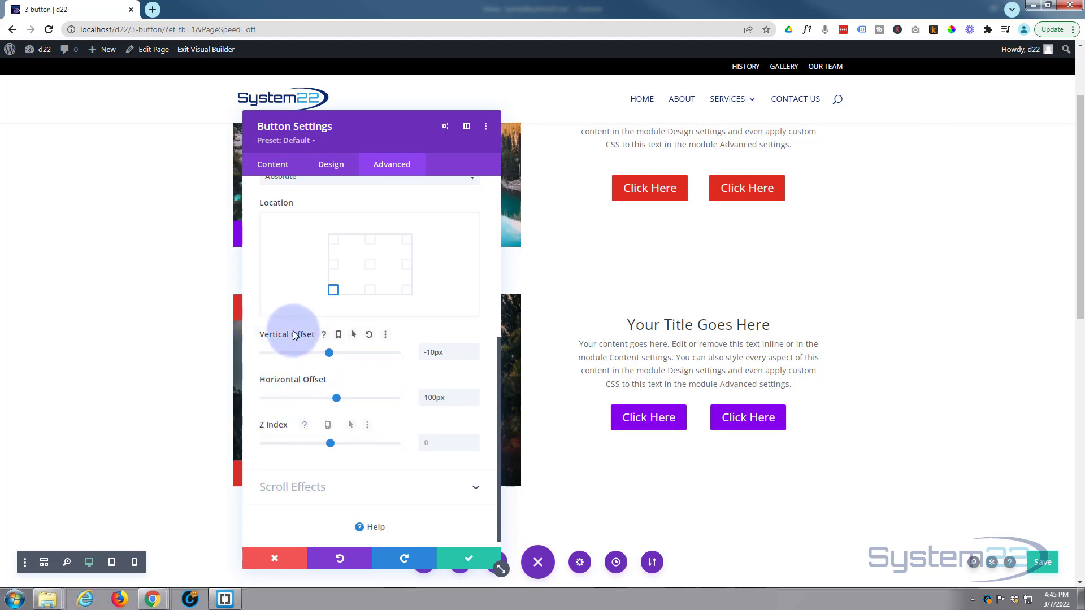
{"action": "mouse_move", "coordinate": [285, 379]}
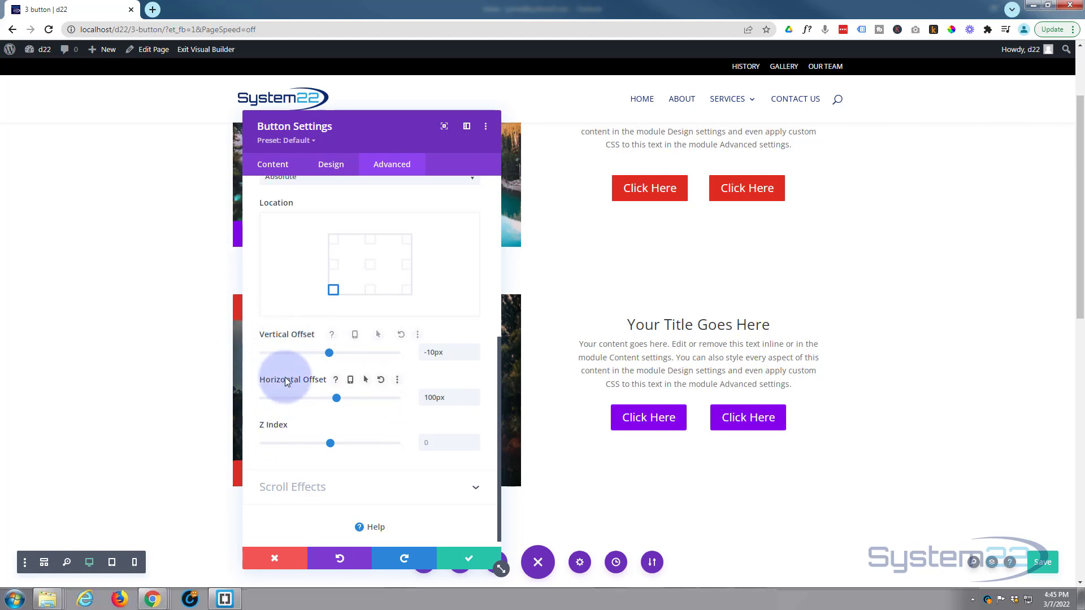
{"action": "left_click", "coordinate": [353, 381]}
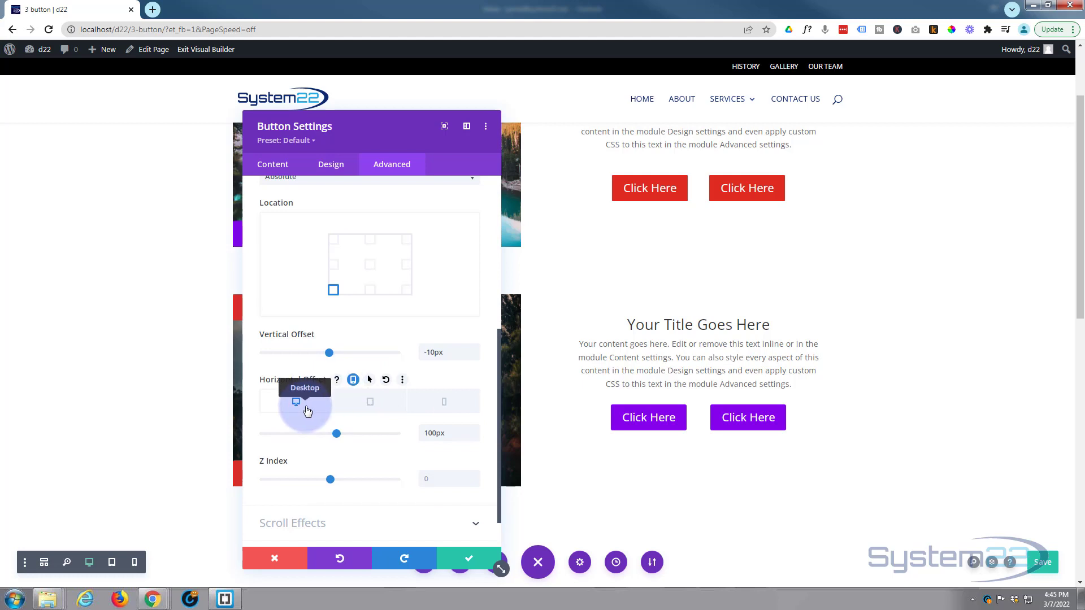
{"action": "left_click", "coordinate": [369, 410]}
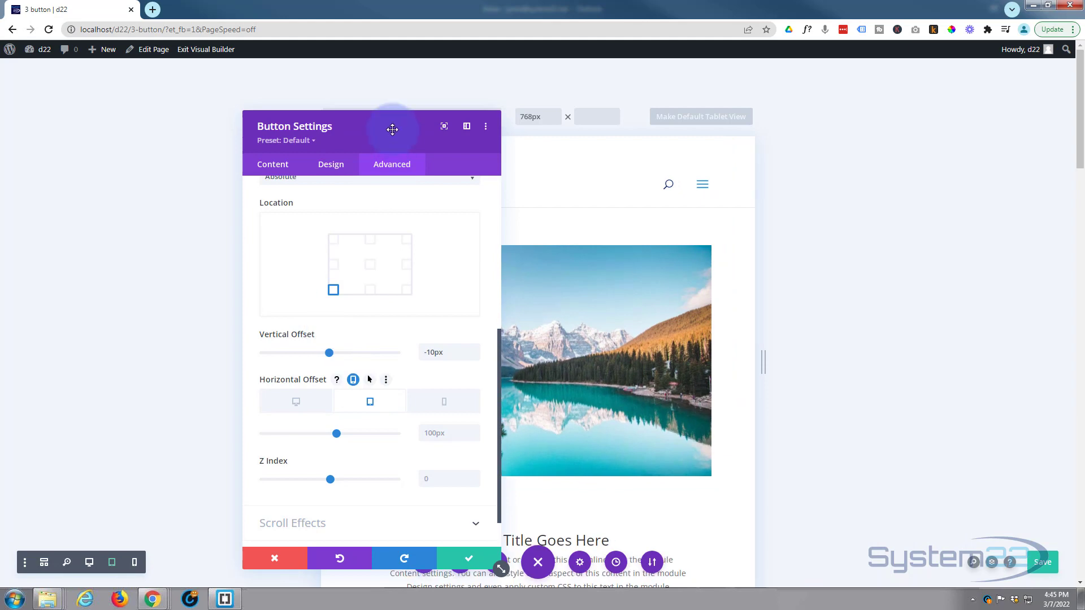
{"action": "left_click_drag", "start_coordinate": [392, 131], "coordinate": [224, 128]}
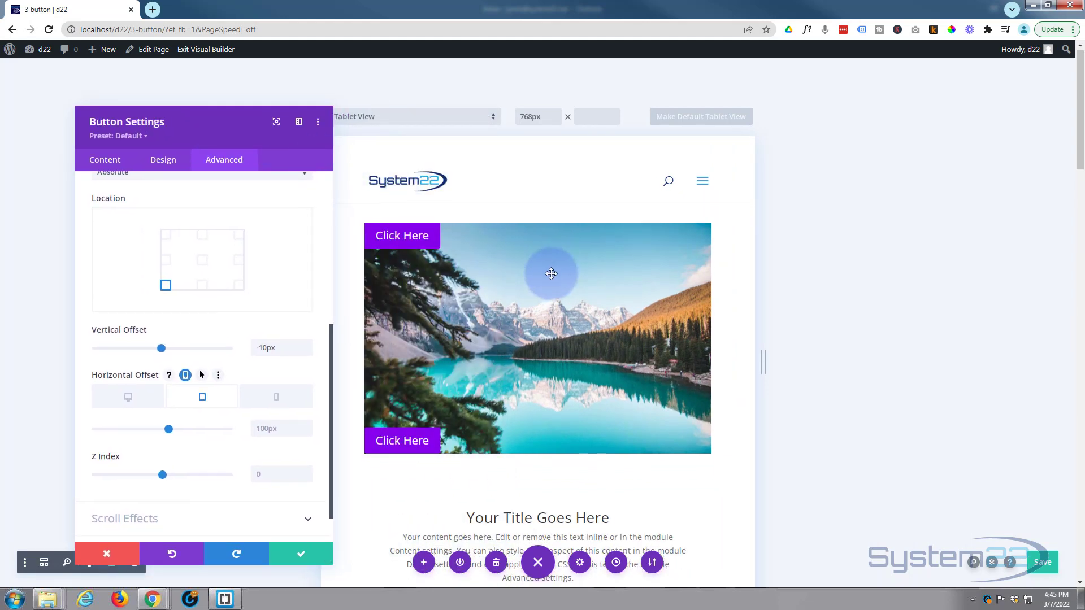
{"action": "scroll", "coordinate": [548, 271], "scroll_direction": "down", "scroll_amount": 9}
{"action": "scroll", "coordinate": [550, 274], "scroll_direction": "down", "scroll_amount": 3}
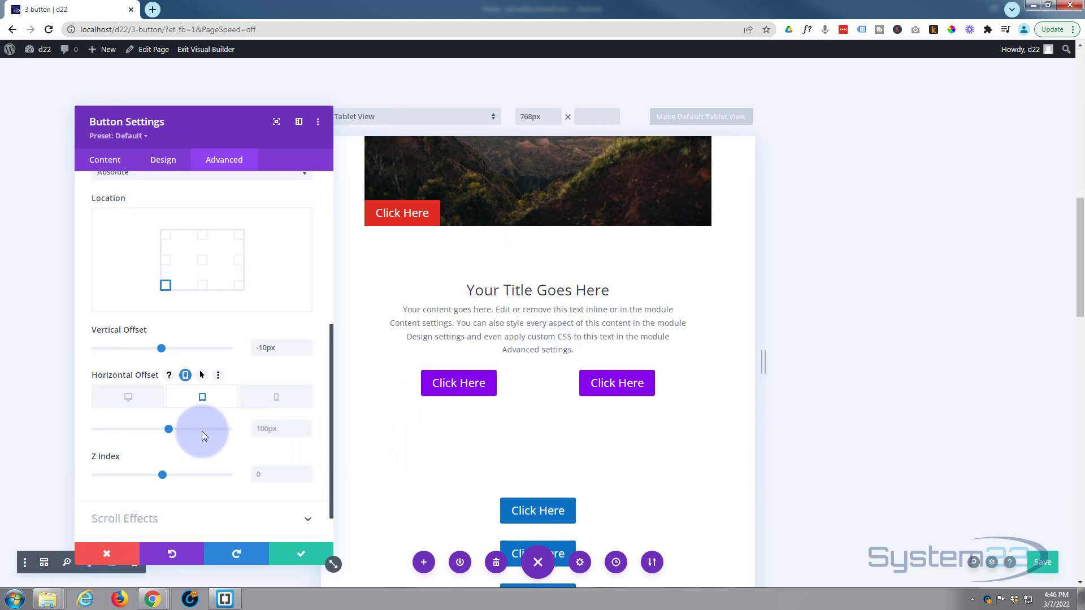
{"action": "left_click", "coordinate": [271, 402]}
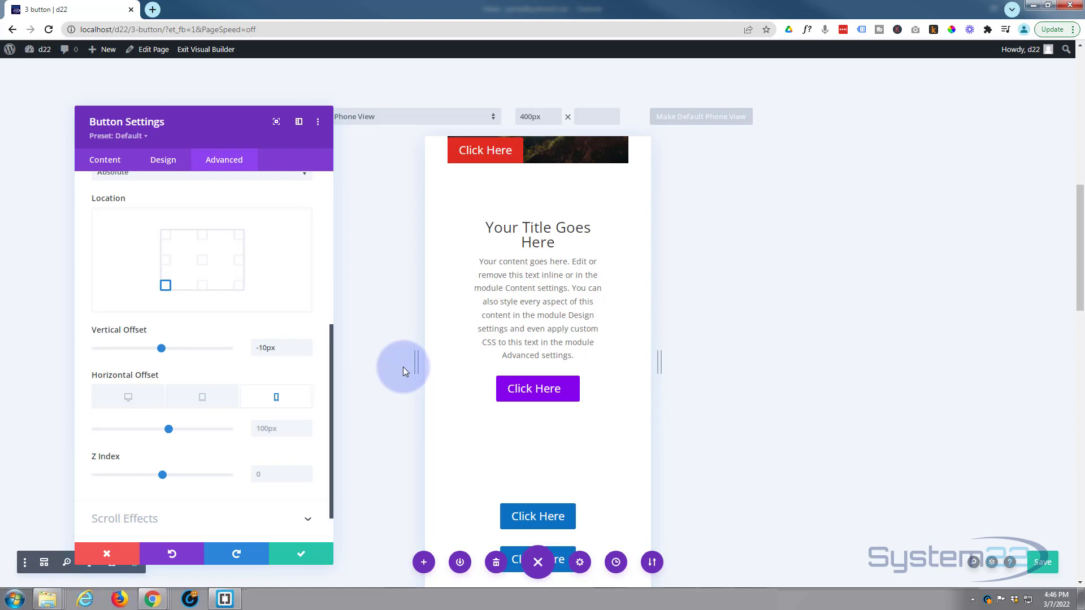
{"action": "scroll", "coordinate": [501, 354], "scroll_direction": "down", "scroll_amount": 1}
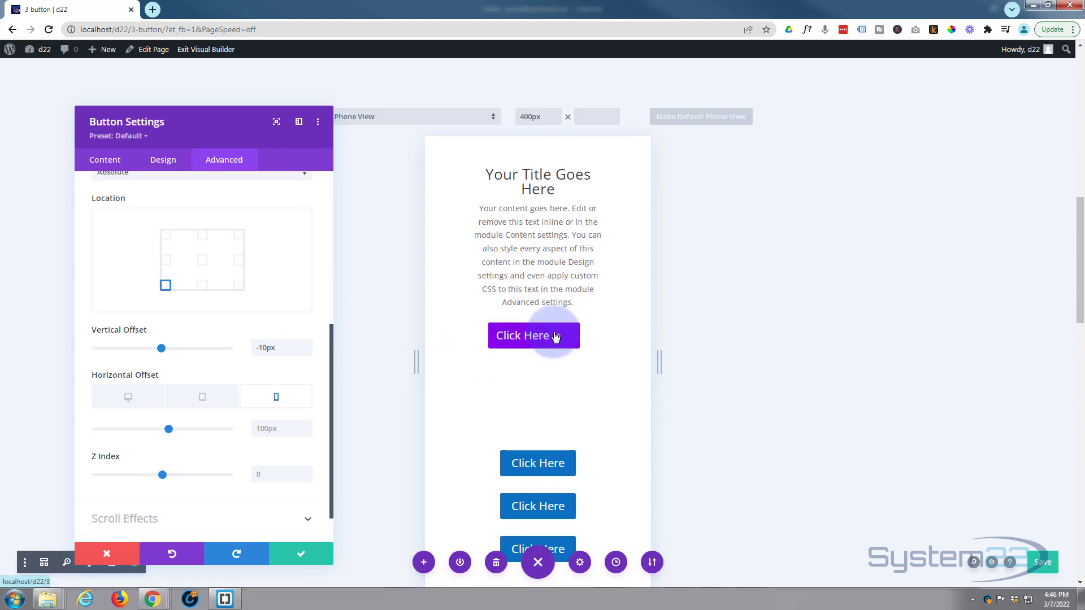
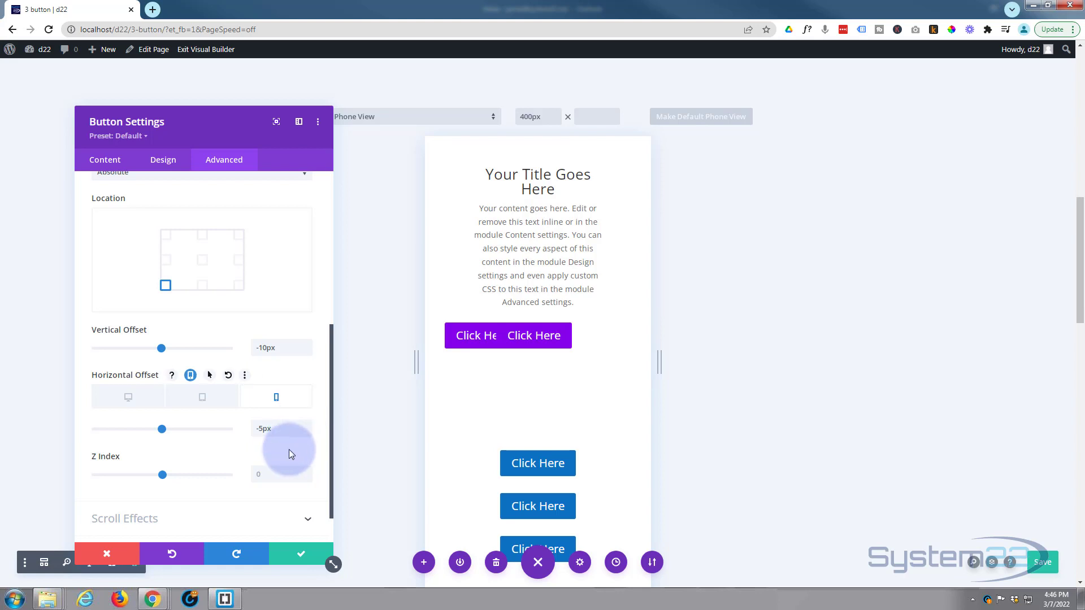
Step: Increase the bottom-left purple button's tablet horizontal offset to bring it closer to the other purple button, and save its settings
{"action": "left_click", "coordinate": [202, 403]}
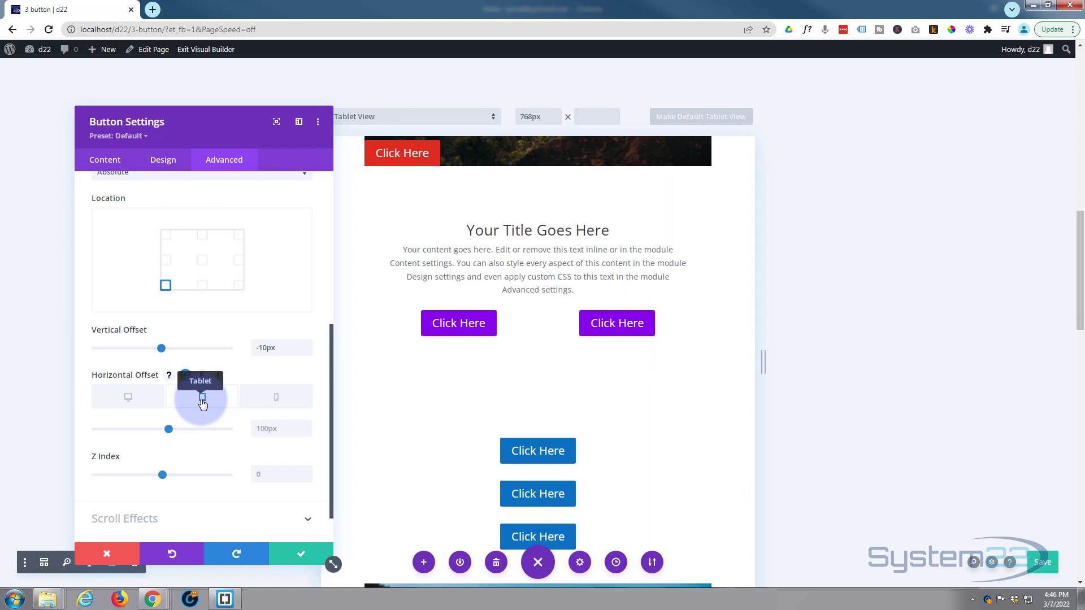
{"action": "left_click_drag", "start_coordinate": [168, 430], "coordinate": [173, 431]}
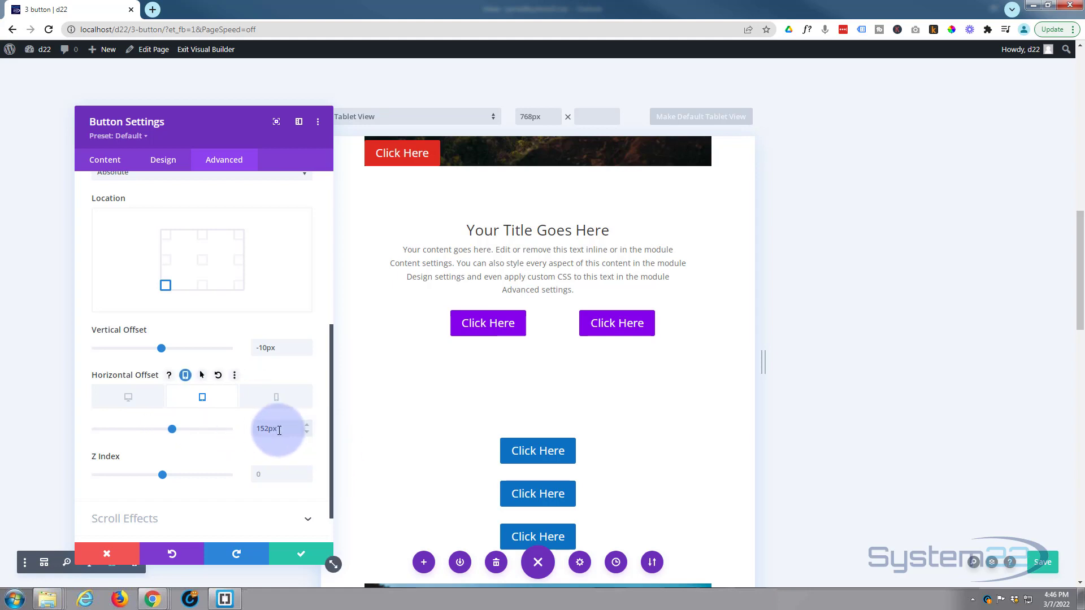
{"action": "left_click_drag", "start_coordinate": [262, 429], "coordinate": [268, 429]}
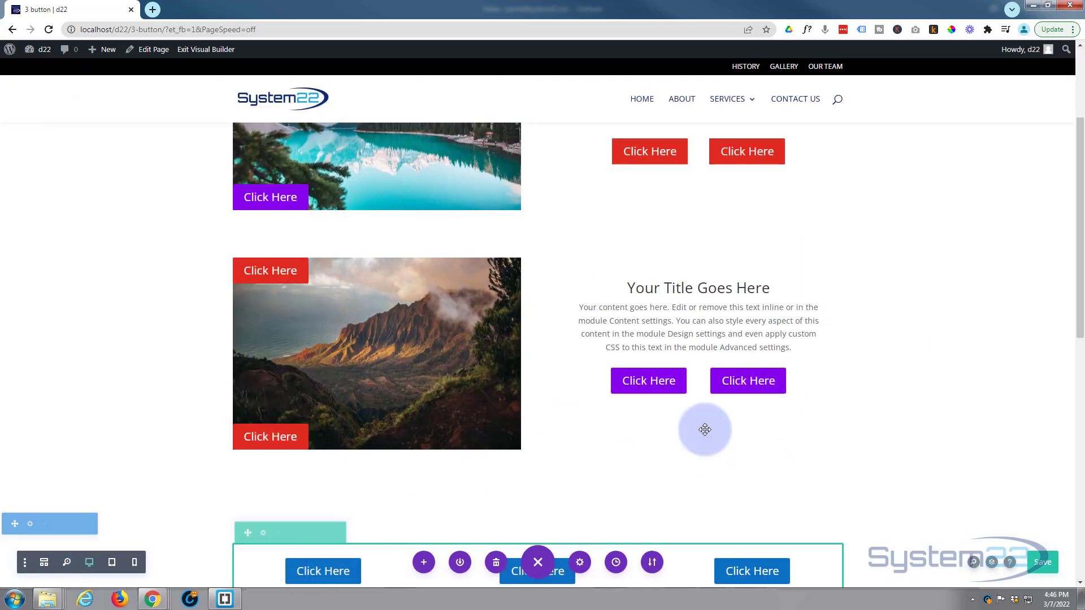
Step: Enable per-device horizontal offsets for the bottom-right purple button and set its tablet value to 130px
{"action": "mouse_move", "coordinate": [754, 390]}
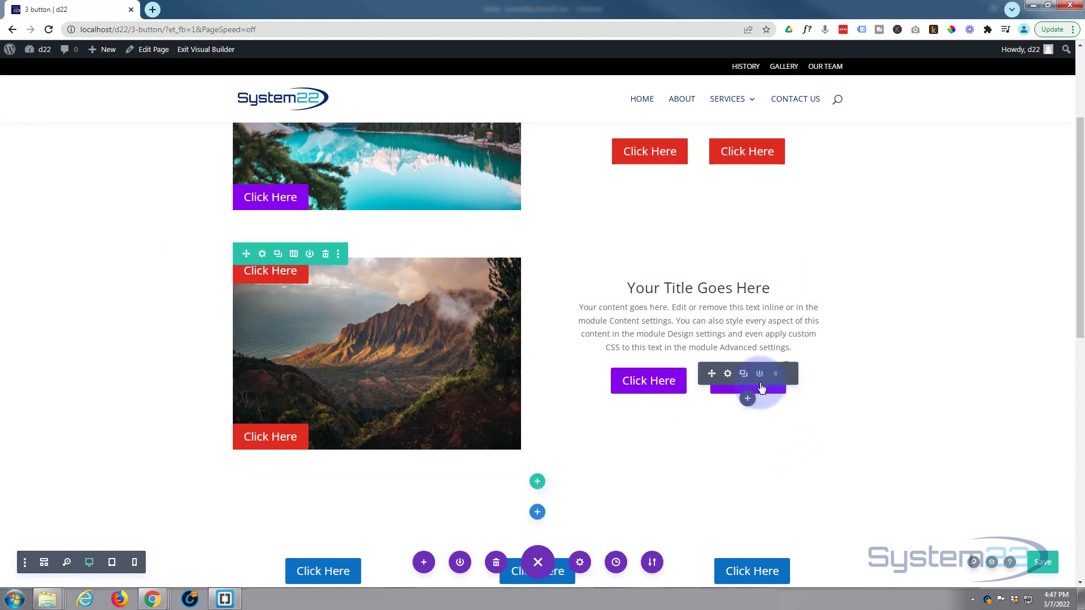
{"action": "left_click", "coordinate": [728, 374]}
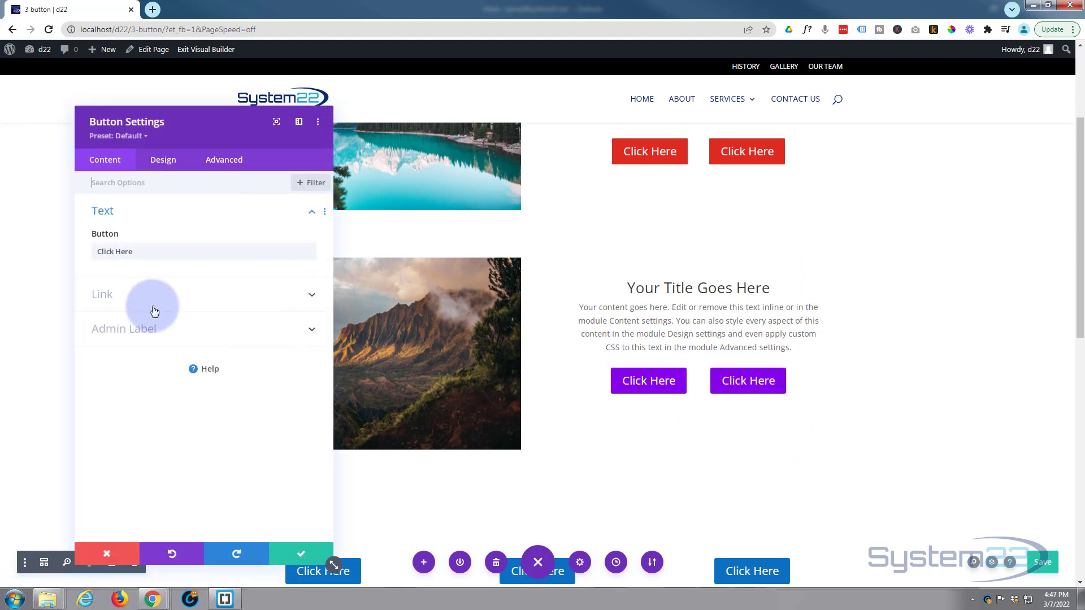
{"action": "left_click", "coordinate": [223, 160]}
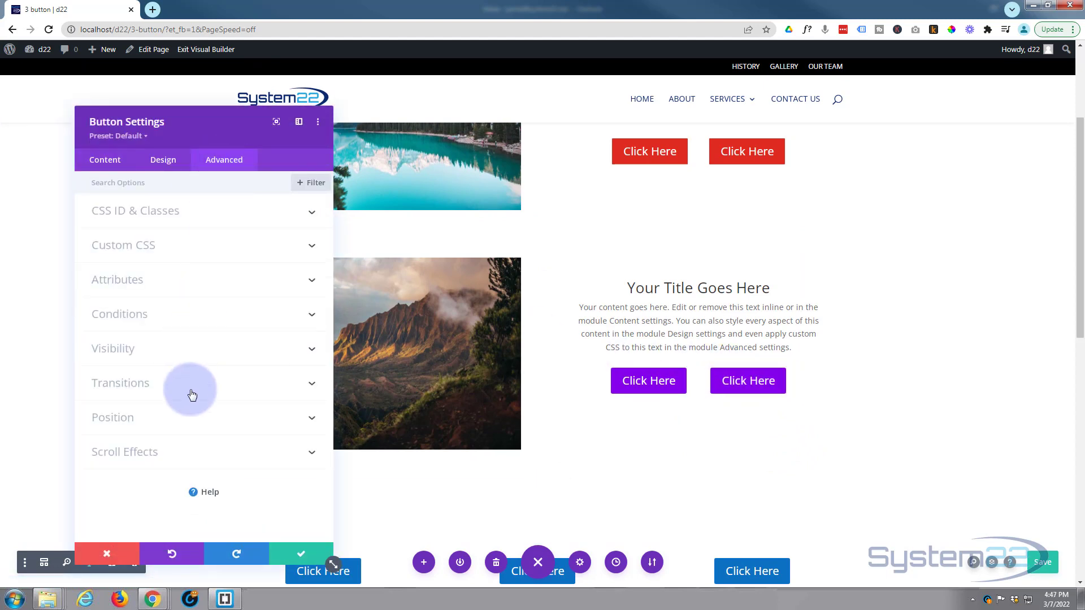
{"action": "left_click", "coordinate": [191, 419]}
{"action": "mouse_move", "coordinate": [137, 433]}
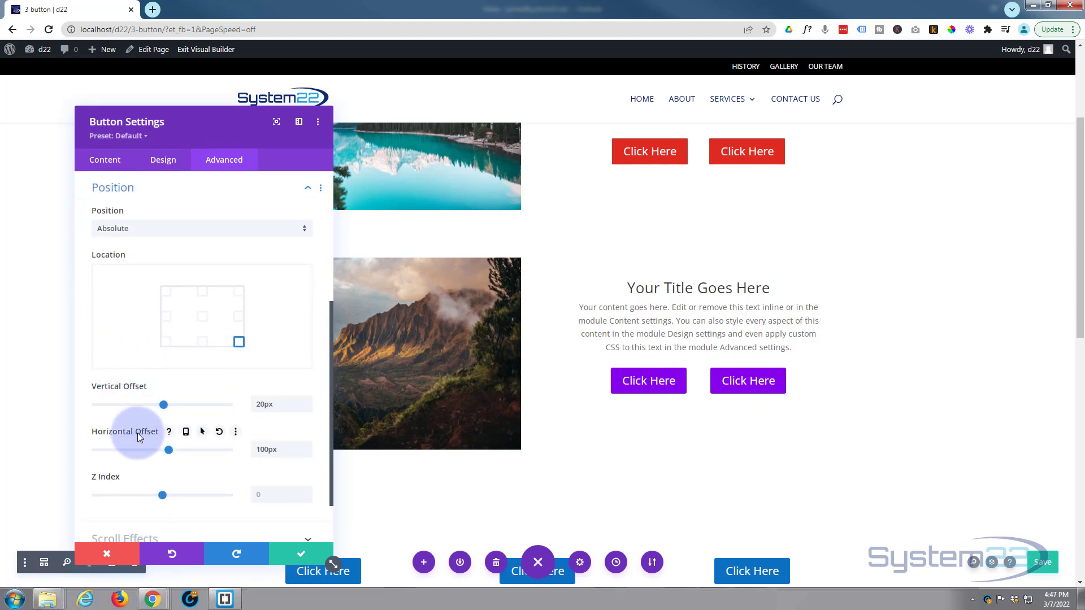
{"action": "left_click", "coordinate": [185, 433]}
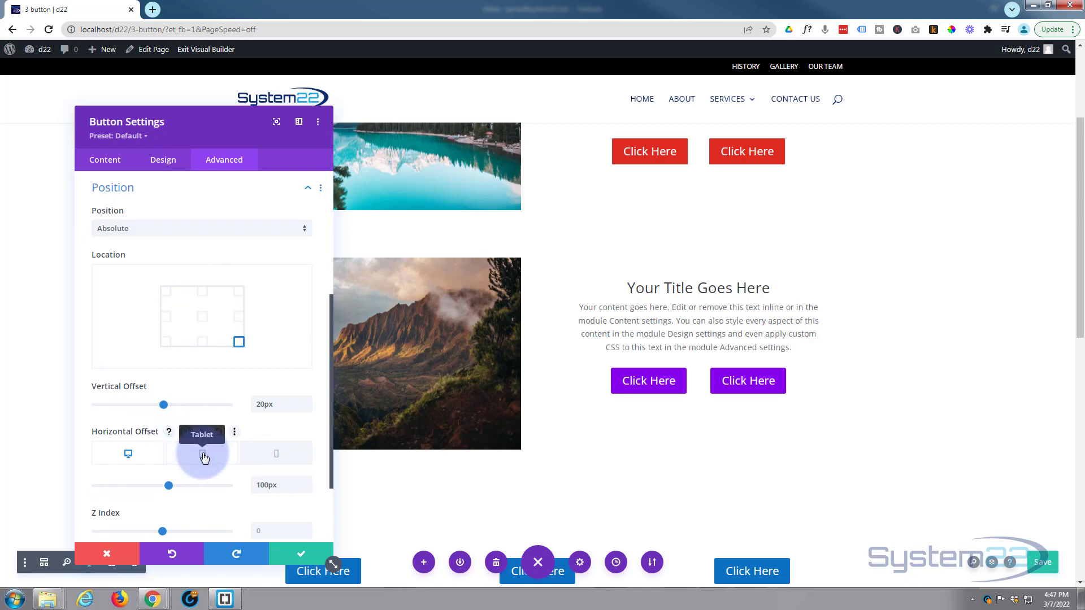
{"action": "left_click", "coordinate": [202, 456]}
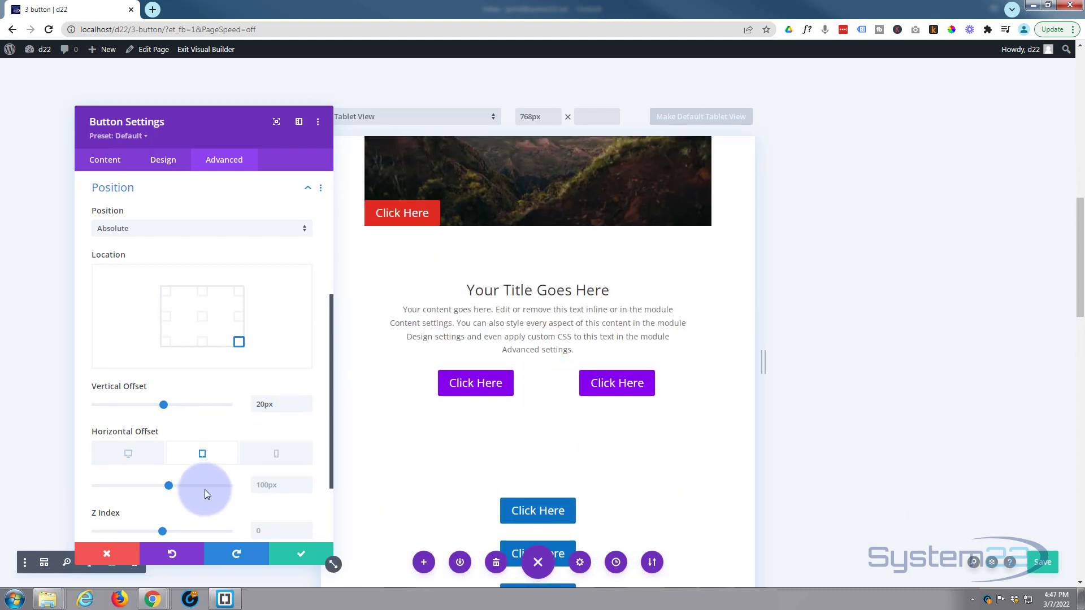
{"action": "left_click", "coordinate": [168, 485]}
{"action": "left_click_drag", "start_coordinate": [172, 485], "coordinate": [171, 484]}
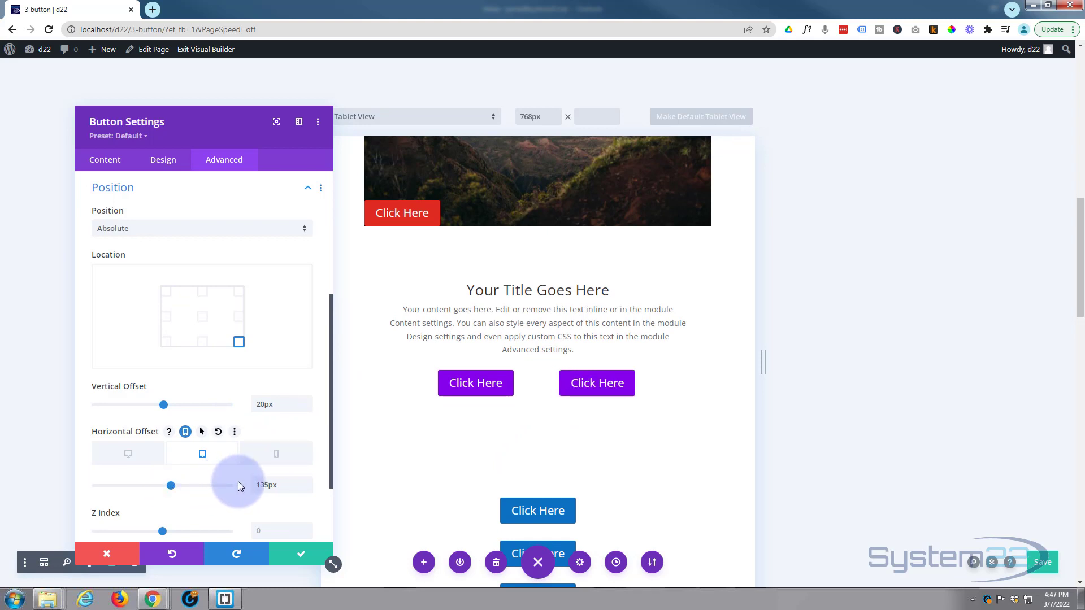
{"action": "left_click", "coordinate": [307, 490]}
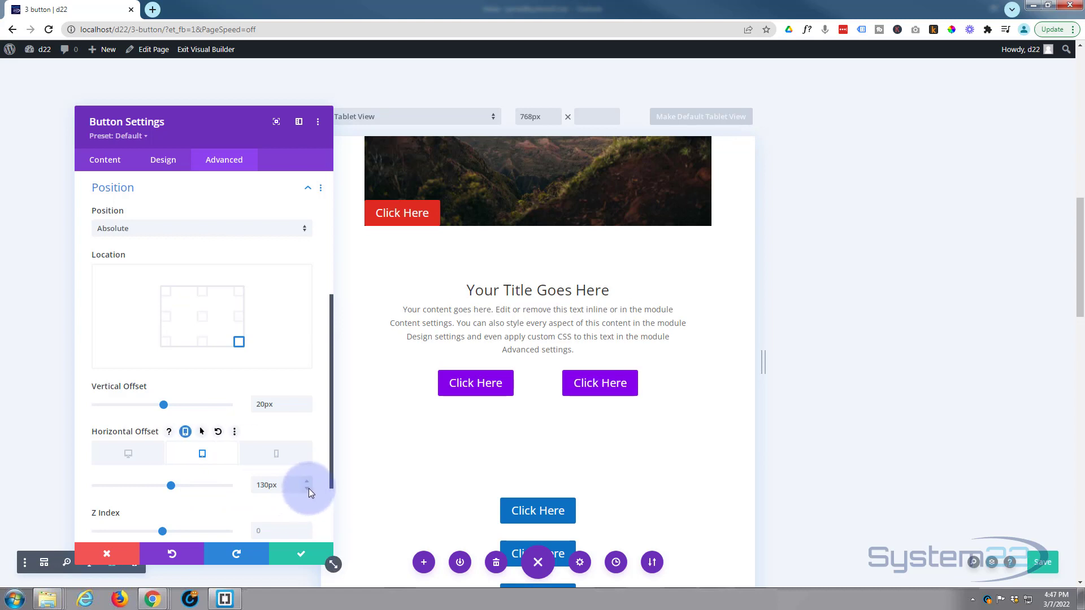
Step: Set the bottom-right purple button's phone horizontal offset to -5px
{"action": "left_click", "coordinate": [286, 458]}
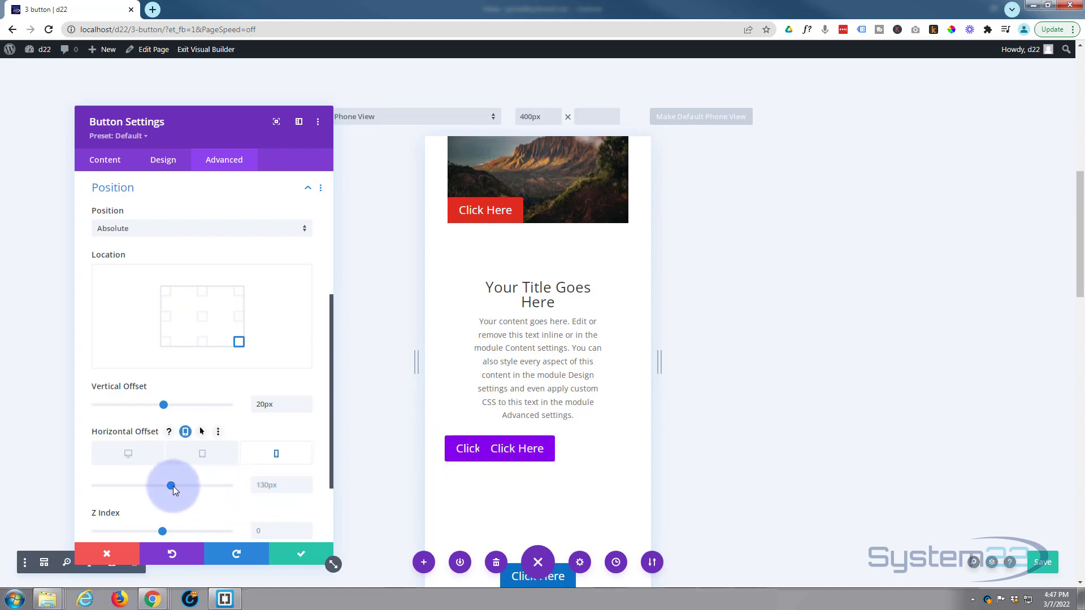
{"action": "left_click_drag", "start_coordinate": [171, 485], "coordinate": [162, 485]}
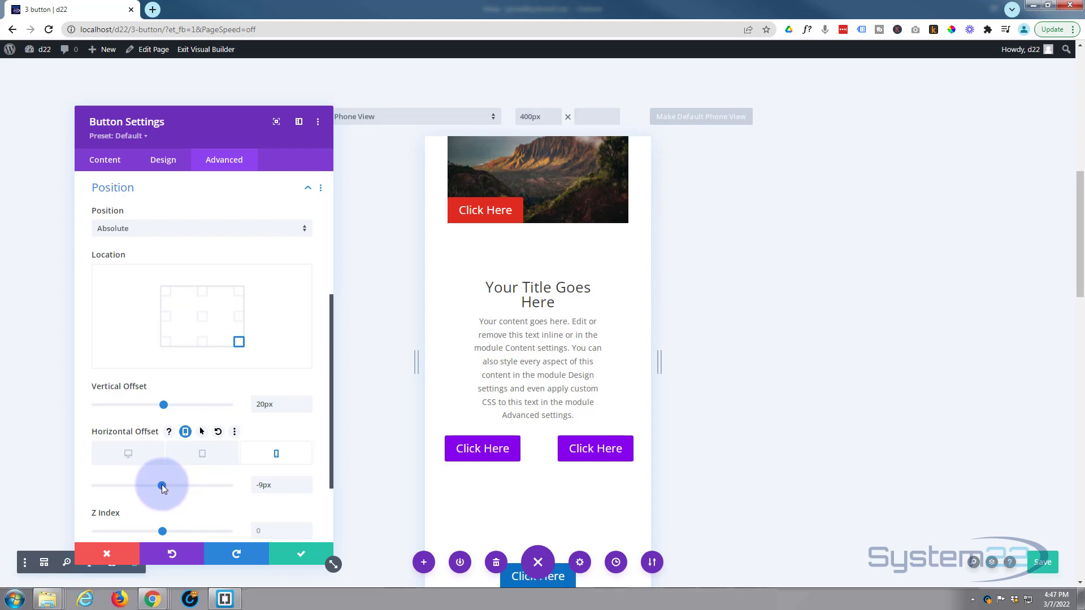
{"action": "left_click", "coordinate": [307, 490]}
{"action": "left_click", "coordinate": [307, 489]}
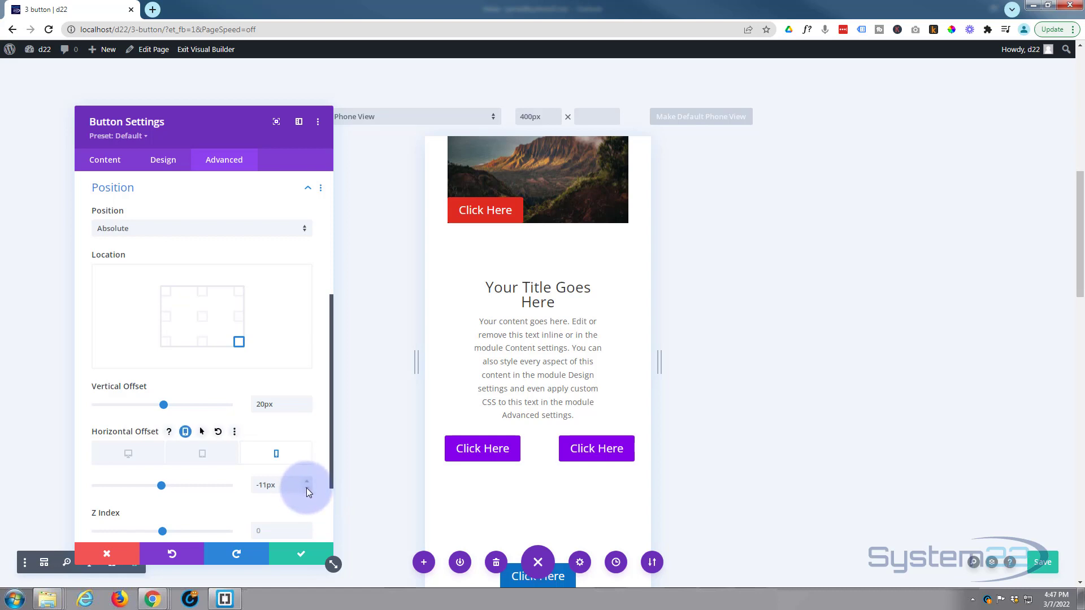
{"action": "left_click", "coordinate": [306, 482]}
{"action": "left_click", "coordinate": [307, 483]}
{"action": "left_click", "coordinate": [306, 482]}
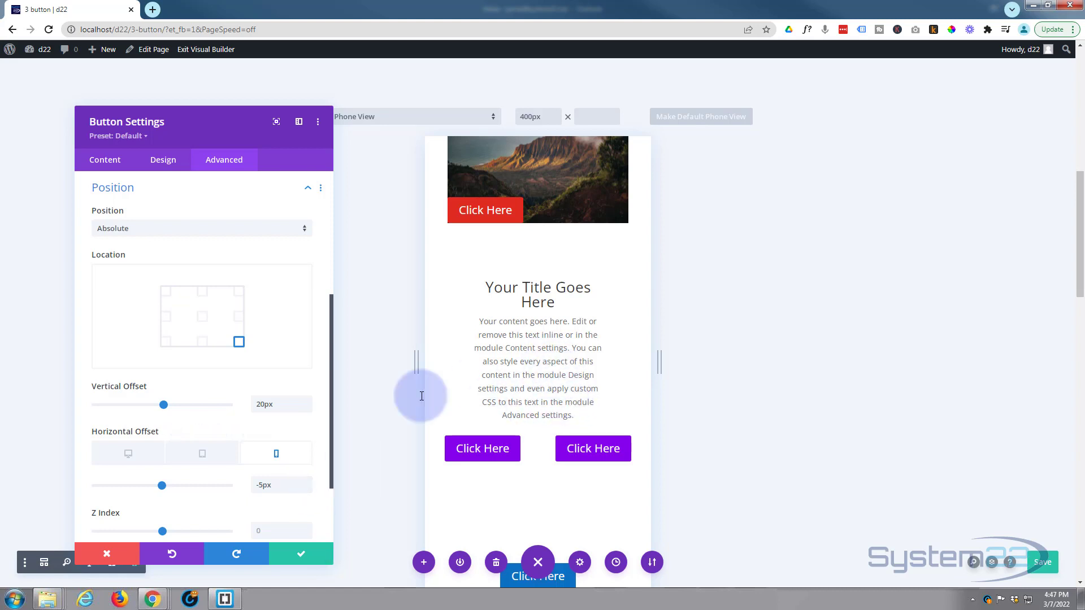
Step: Check the bottom-right purple button in the tablet and desktop views and save its settings
{"action": "left_click", "coordinate": [203, 455]}
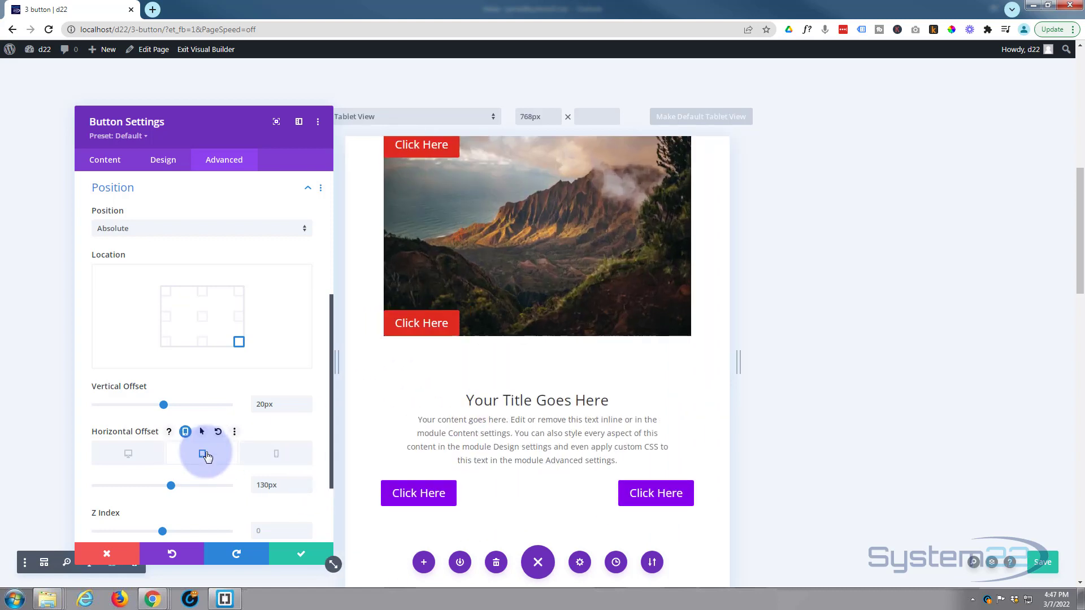
{"action": "left_click", "coordinate": [136, 458]}
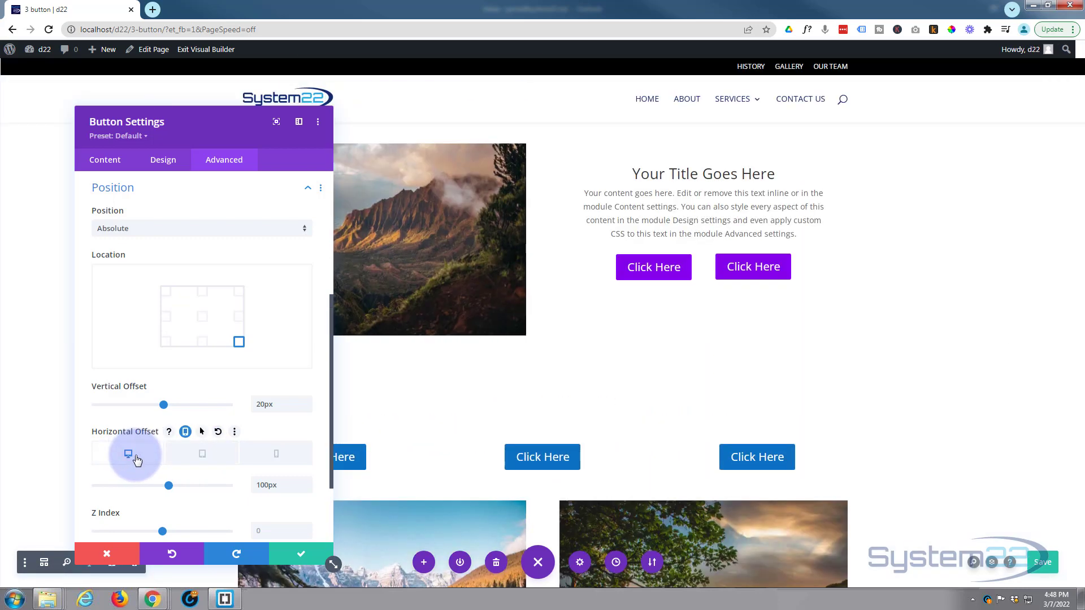
{"action": "left_click", "coordinate": [313, 558]}
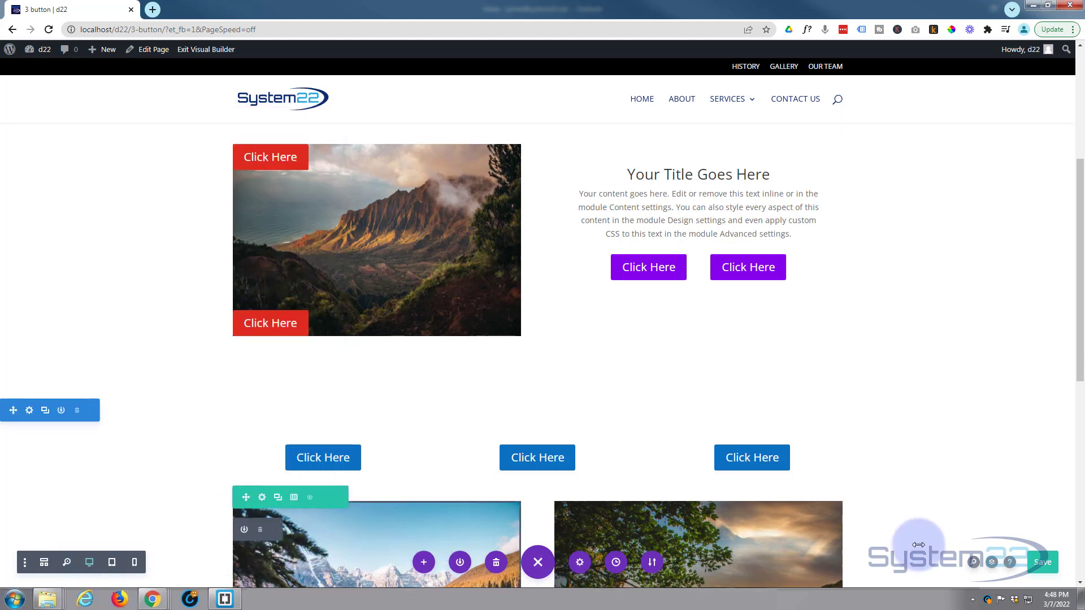
Step: Save the page and exit the Visual Builder to the live page
{"action": "left_click", "coordinate": [575, 561]}
{"action": "left_click", "coordinate": [538, 562]}
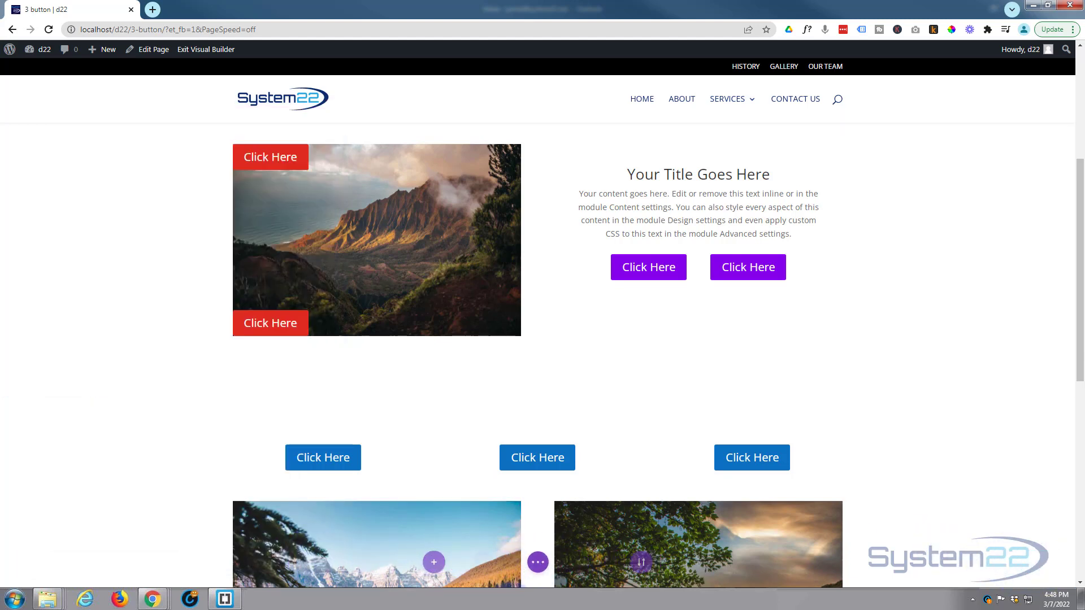
{"action": "left_click", "coordinate": [538, 562]}
{"action": "left_click", "coordinate": [1050, 566]}
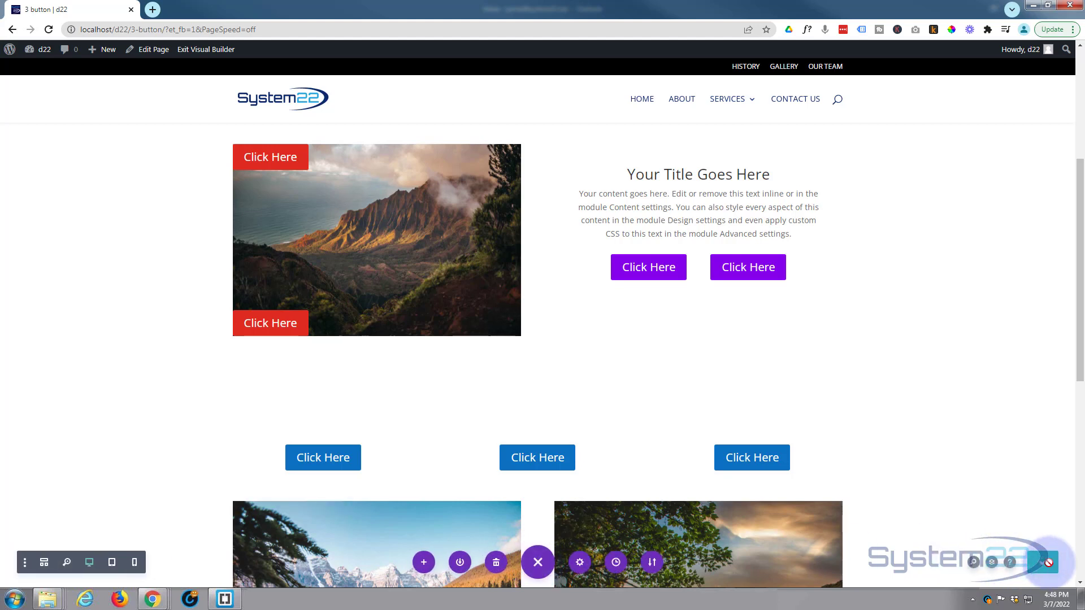
{"action": "left_click", "coordinate": [188, 54]}
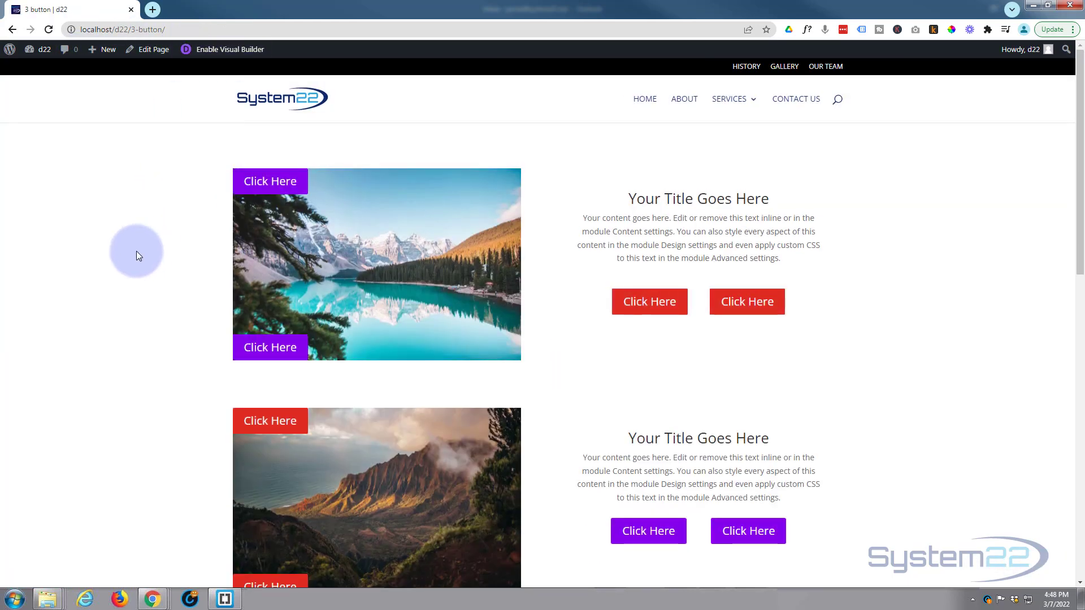
Step: Emulate an iPhone SE with the browser's developer tools and examine the button placement in both image rows
{"action": "scroll", "coordinate": [137, 251], "scroll_direction": "down", "scroll_amount": 3}
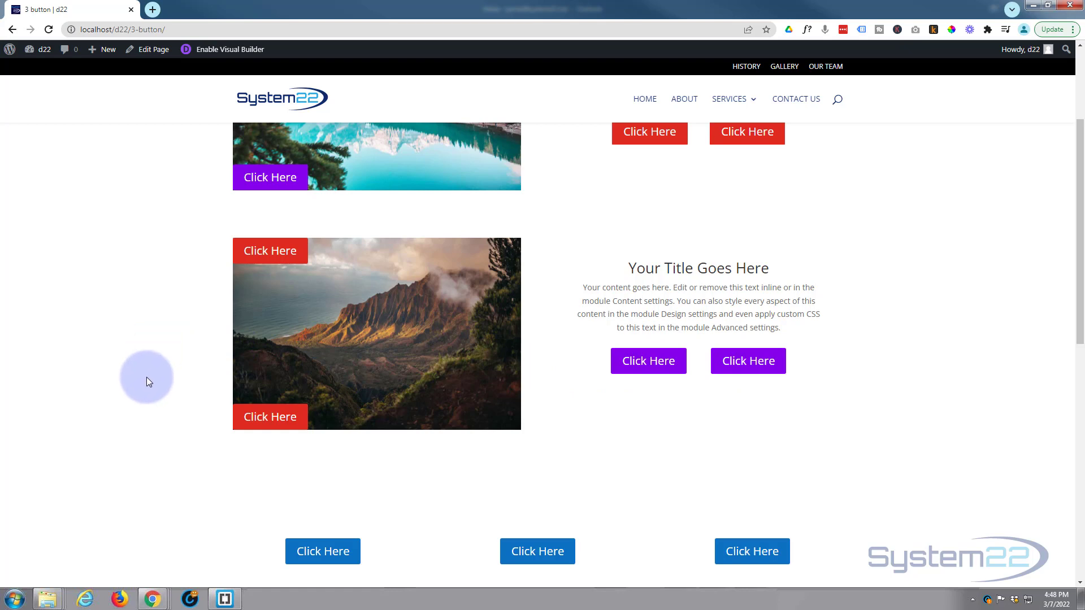
{"action": "key", "text": "F12"}
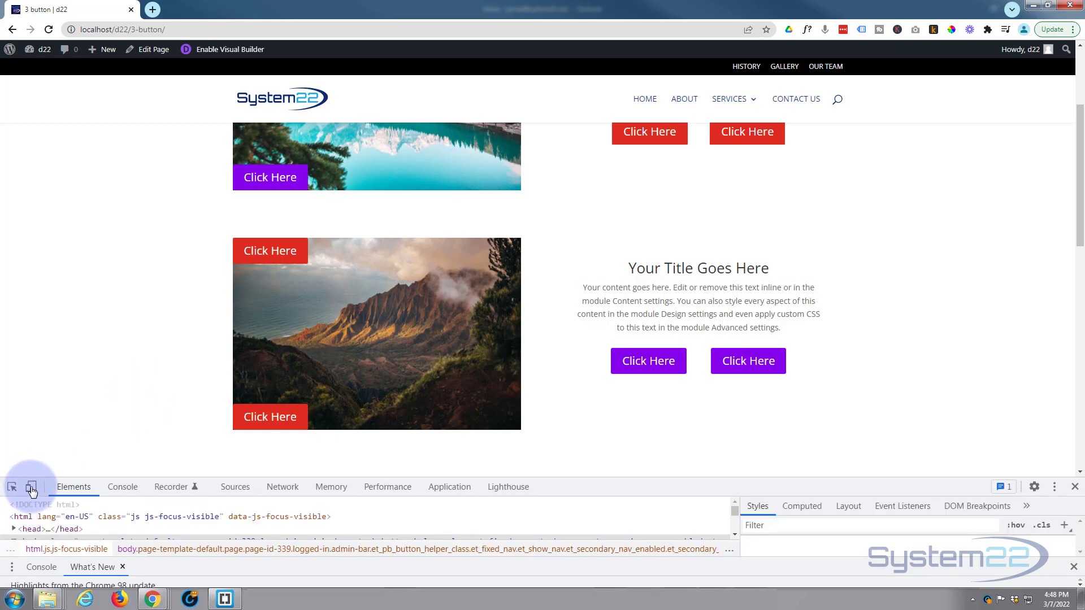
{"action": "left_click", "coordinate": [31, 489]}
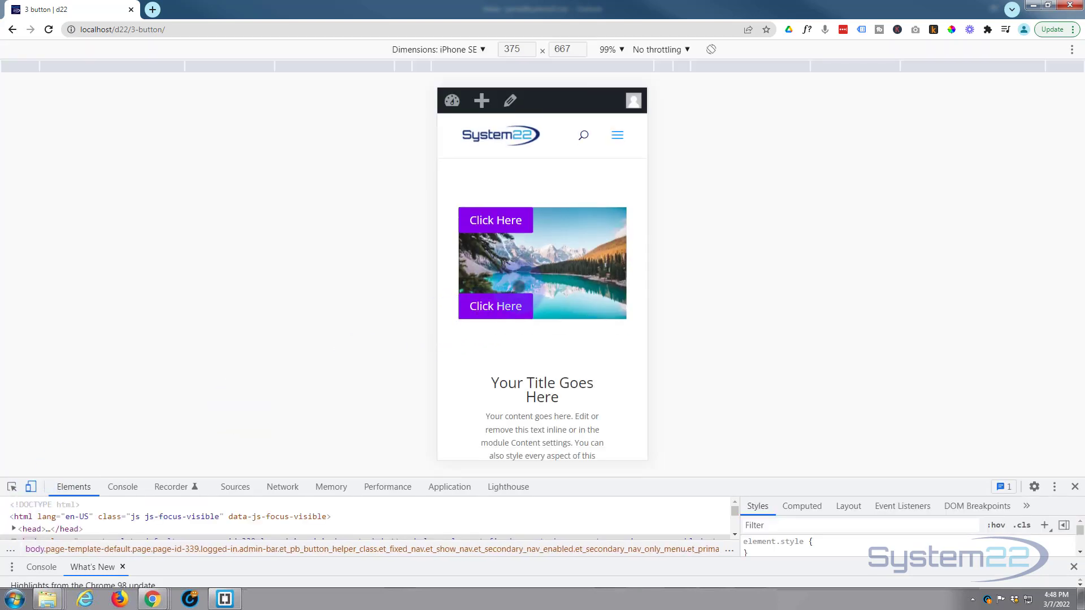
{"action": "scroll", "coordinate": [516, 286], "scroll_direction": "down", "scroll_amount": 4}
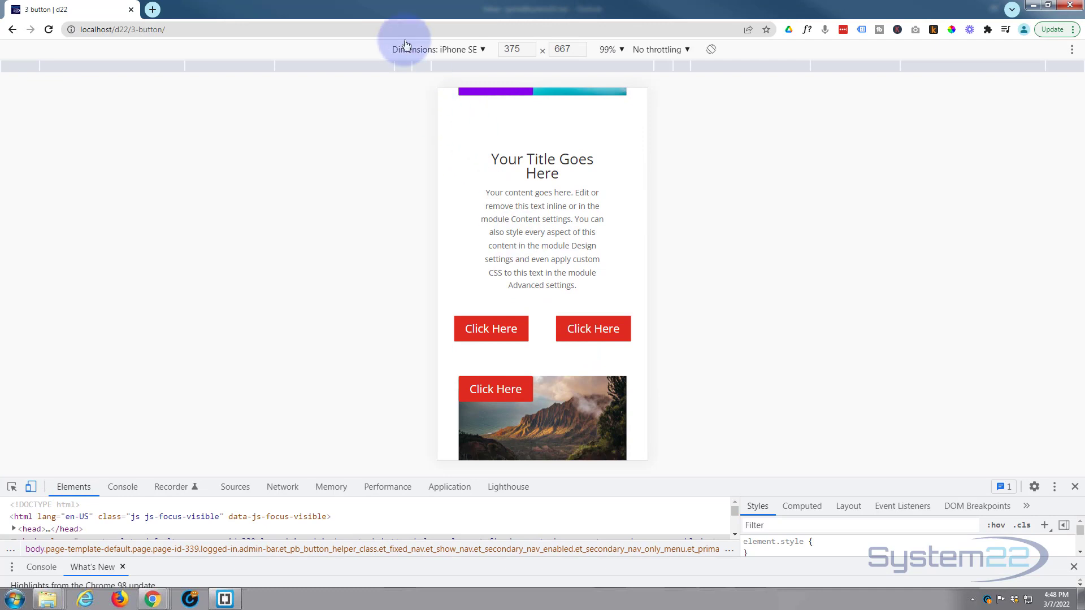
{"action": "scroll", "coordinate": [515, 314], "scroll_direction": "down", "scroll_amount": 1}
{"action": "scroll", "coordinate": [514, 314], "scroll_direction": "down", "scroll_amount": 2}
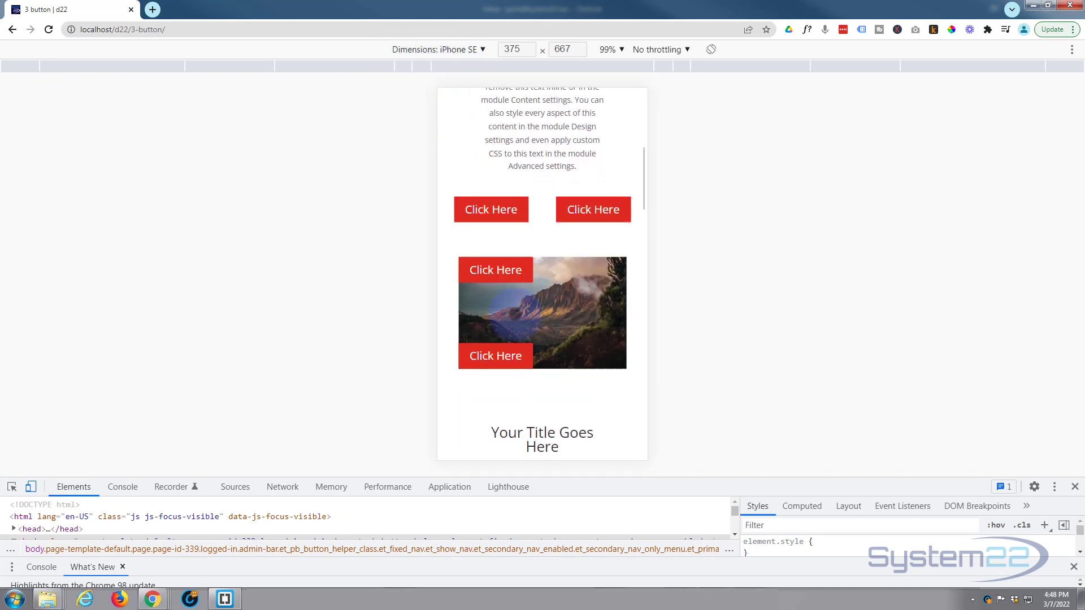
{"action": "scroll", "coordinate": [497, 310], "scroll_direction": "down", "scroll_amount": 3}
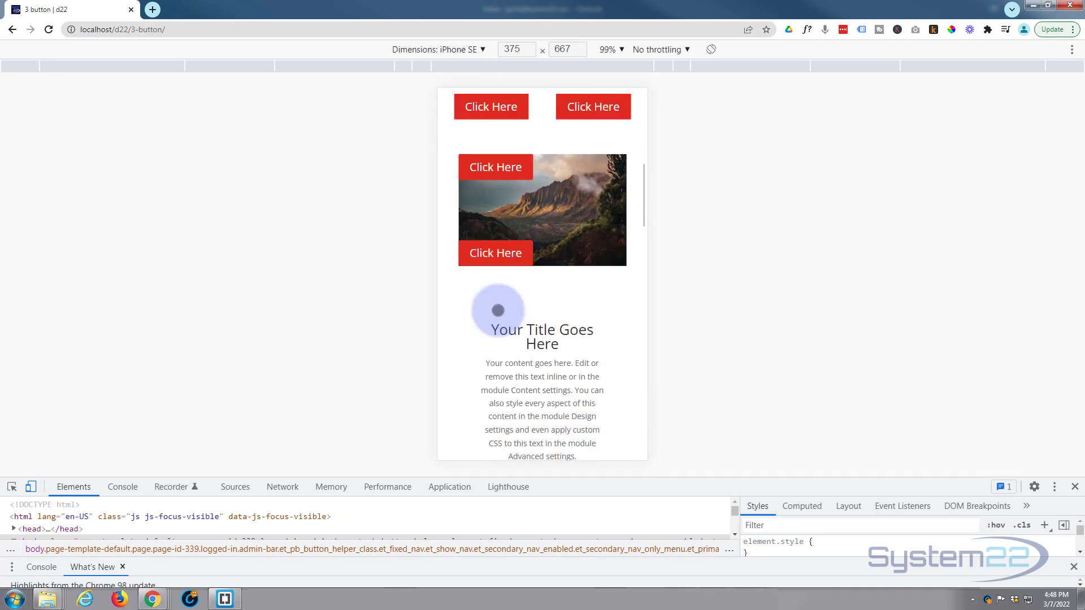
Step: Switch the emulated device to iPad Air and examine how the overlaid and side-by-side buttons are laid out
{"action": "left_click", "coordinate": [483, 49]}
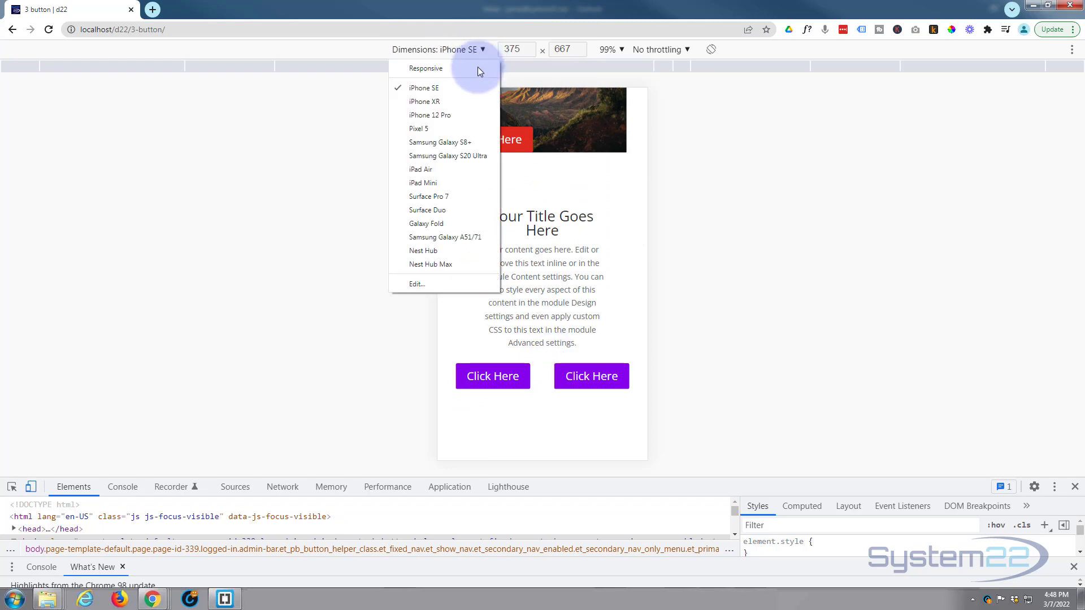
{"action": "left_click", "coordinate": [425, 171]}
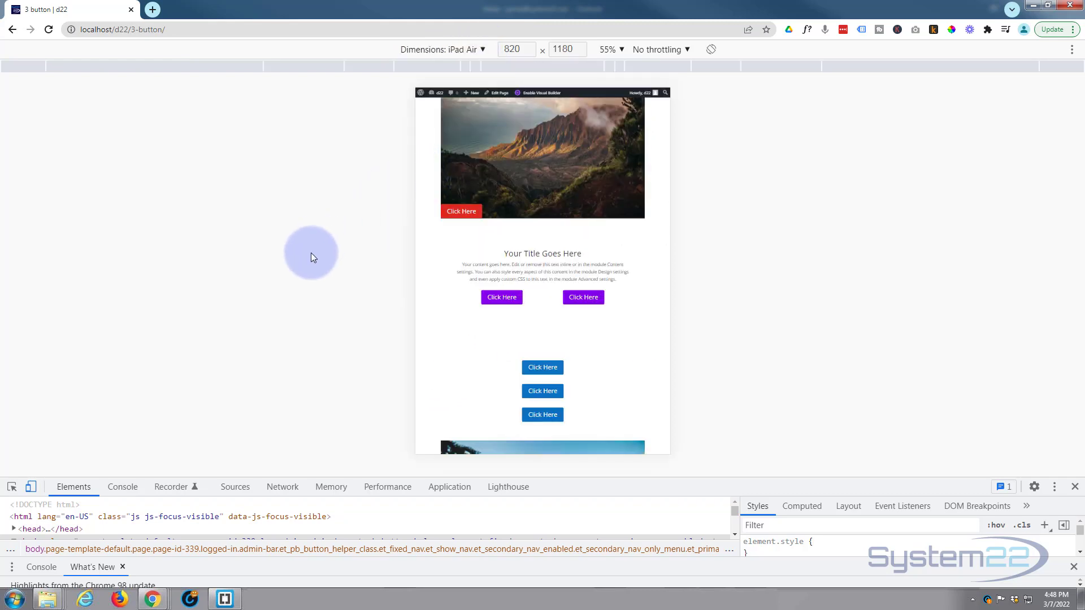
{"action": "scroll", "coordinate": [439, 347], "scroll_direction": "down", "scroll_amount": 2}
{"action": "scroll", "coordinate": [439, 347], "scroll_direction": "down", "scroll_amount": 3}
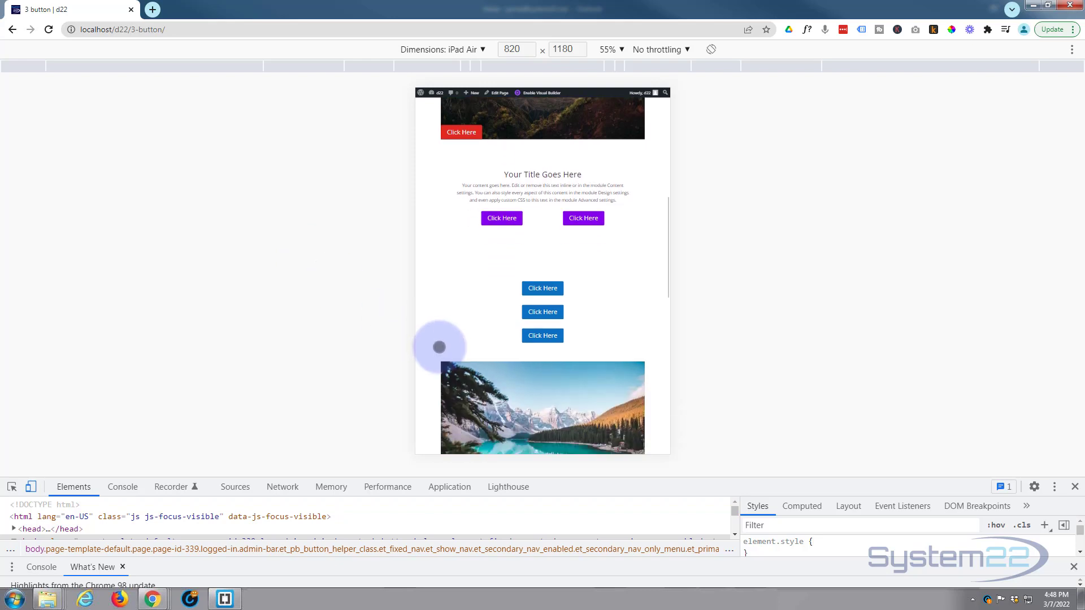
{"action": "scroll", "coordinate": [438, 342], "scroll_direction": "up", "scroll_amount": 6}
{"action": "scroll", "coordinate": [438, 344], "scroll_direction": "up", "scroll_amount": 3}
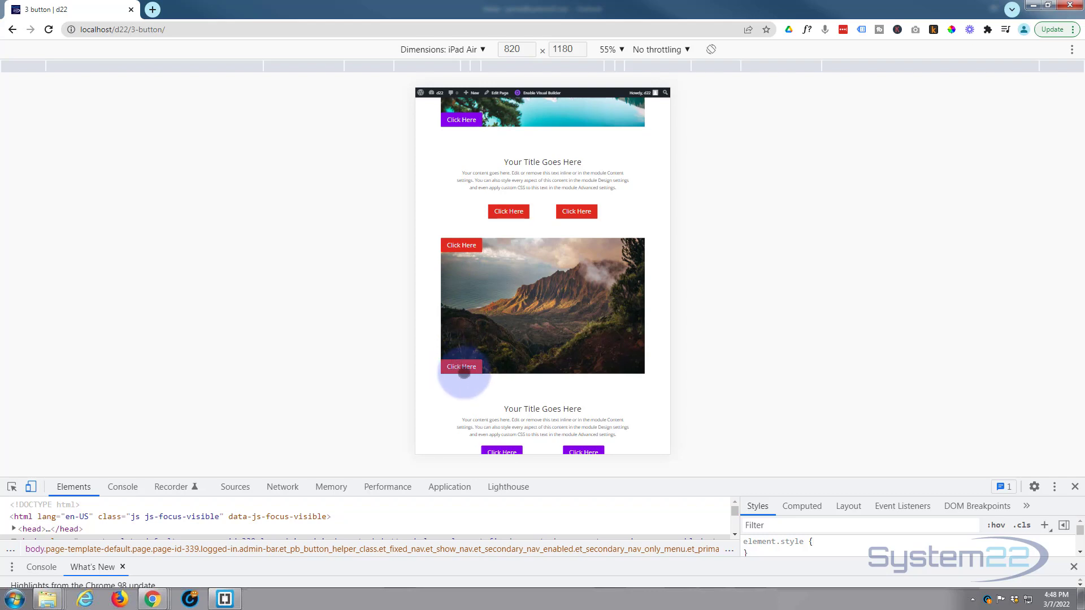
{"action": "scroll", "coordinate": [460, 368], "scroll_direction": "down", "scroll_amount": 2}
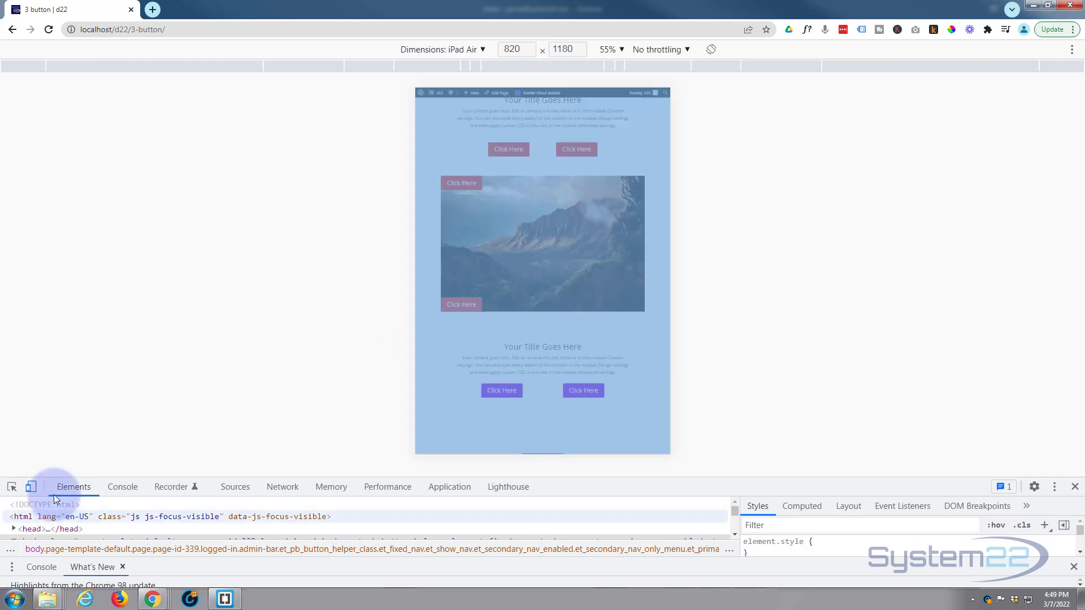
Step: Turn off device emulation, close the developer tools and review both image rows in the desktop layout
{"action": "left_click", "coordinate": [31, 488]}
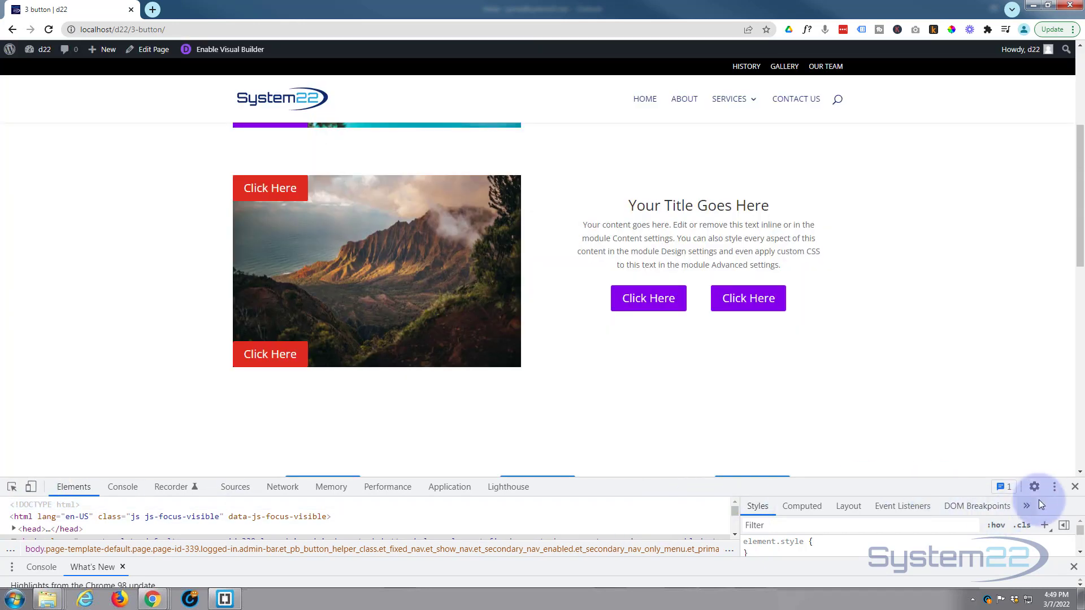
{"action": "left_click", "coordinate": [1075, 487]}
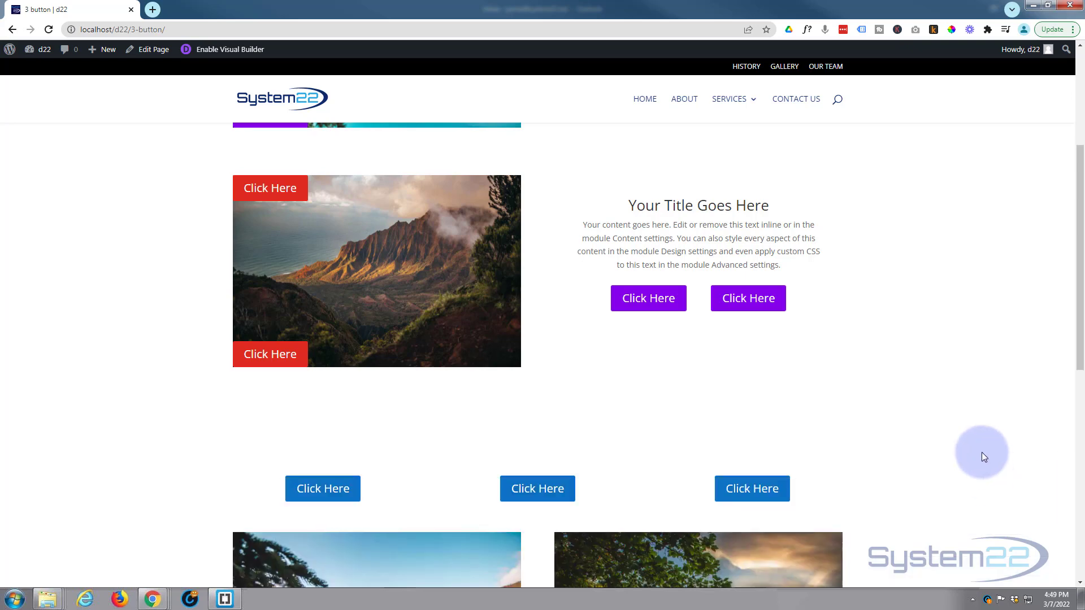
{"action": "scroll", "coordinate": [977, 448], "scroll_direction": "up", "scroll_amount": 3}
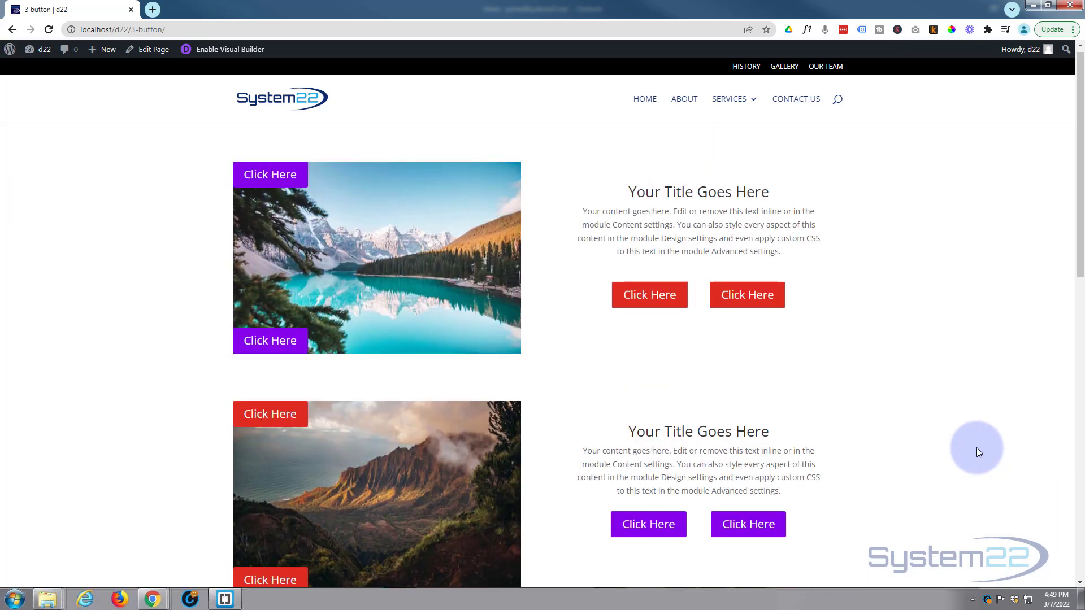
{"action": "scroll", "coordinate": [977, 447], "scroll_direction": "down", "scroll_amount": 1}
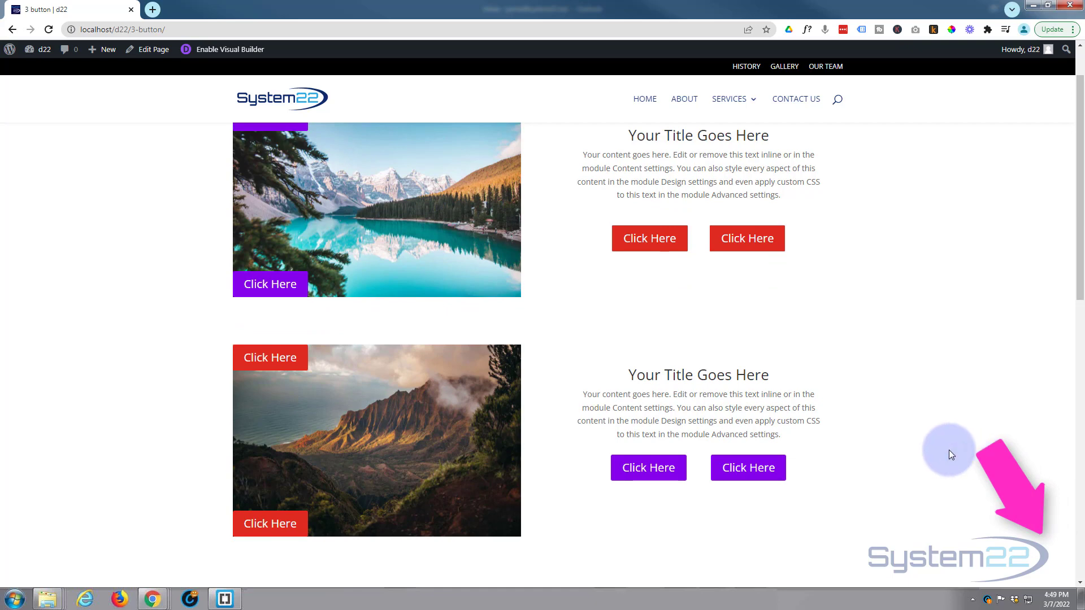
{"action": "scroll", "coordinate": [949, 450], "scroll_direction": "up", "scroll_amount": 1}
{"action": "scroll", "coordinate": [948, 450], "scroll_direction": "down", "scroll_amount": 1}
{"action": "scroll", "coordinate": [948, 449], "scroll_direction": "up", "scroll_amount": 1}
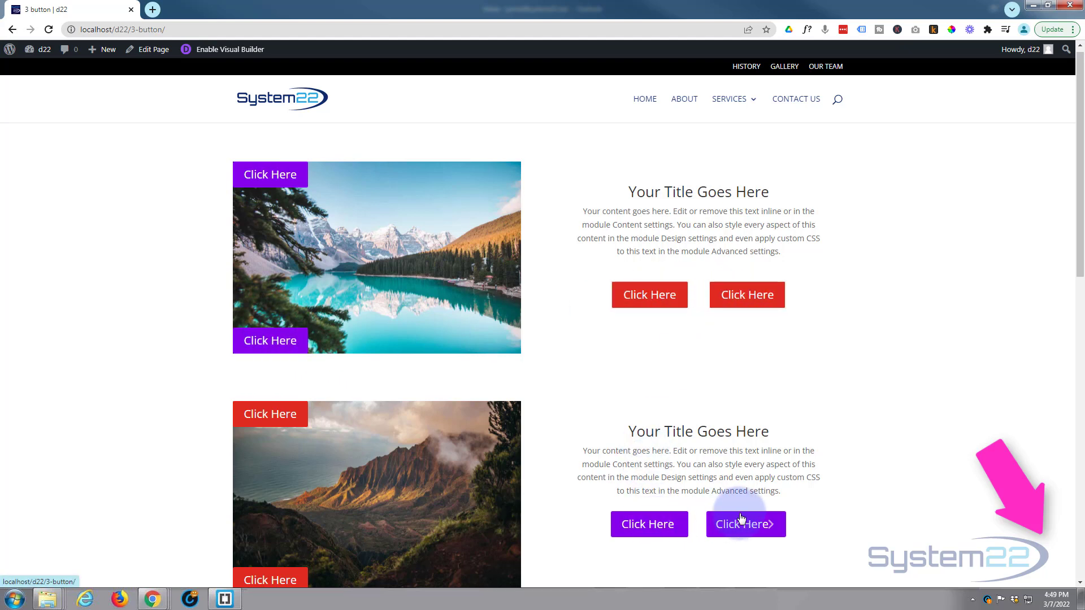
{"action": "scroll", "coordinate": [543, 454], "scroll_direction": "down", "scroll_amount": 1}
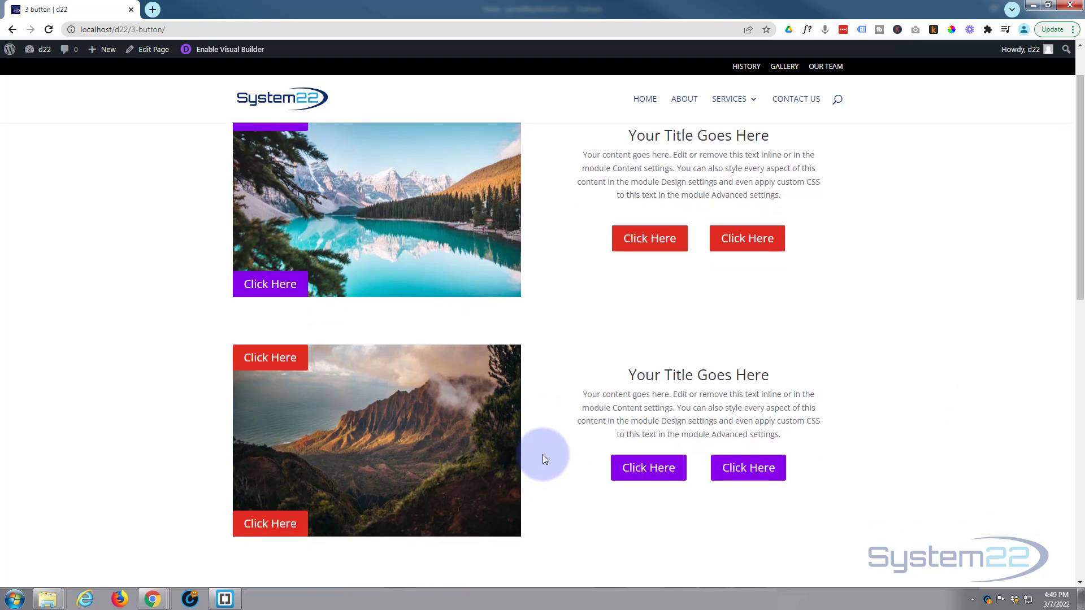